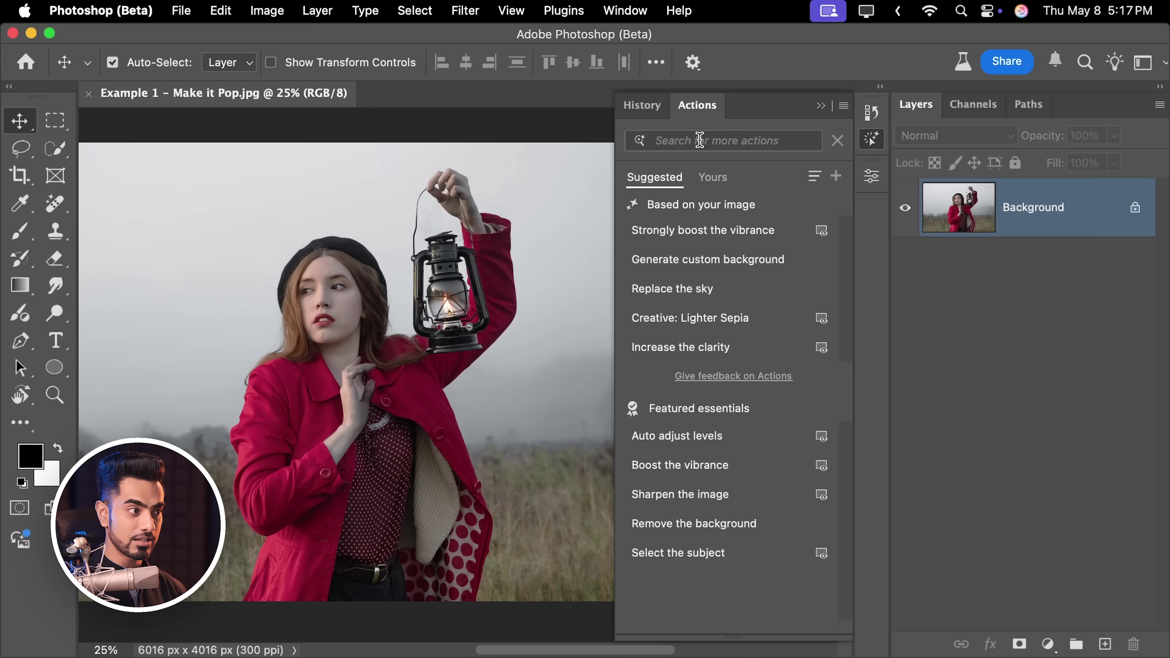
- Search the actions for "make it pop" and apply Strongly boost the vibrance to the portrait, comparing the photo with and without it
click(699, 140)
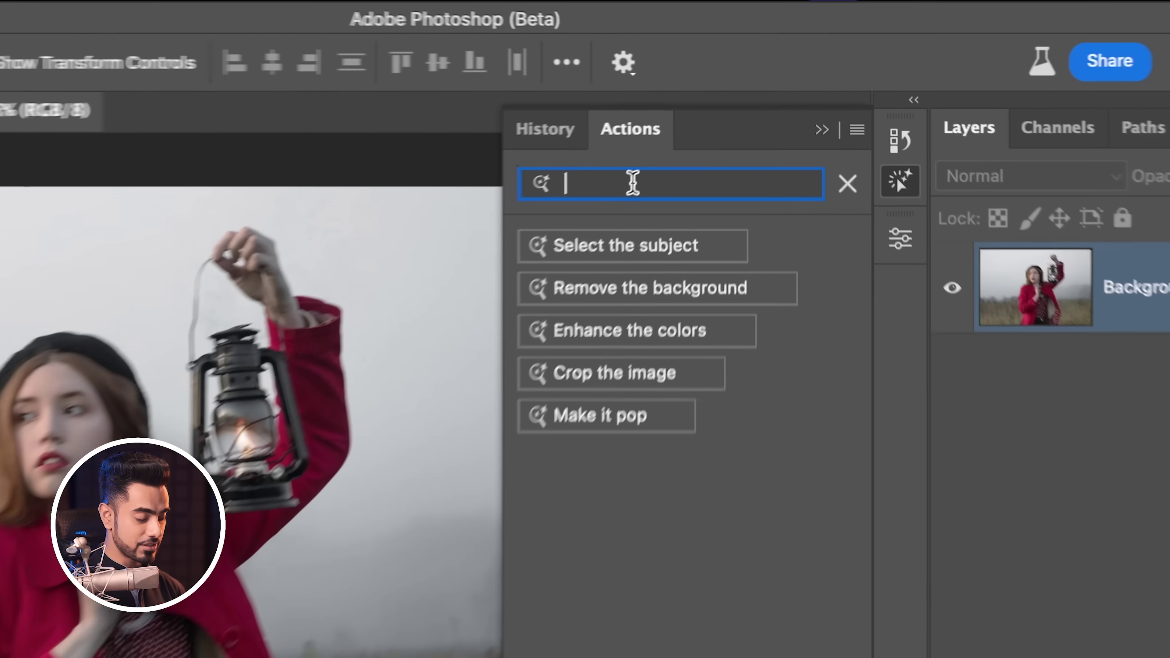
text(make it pop)
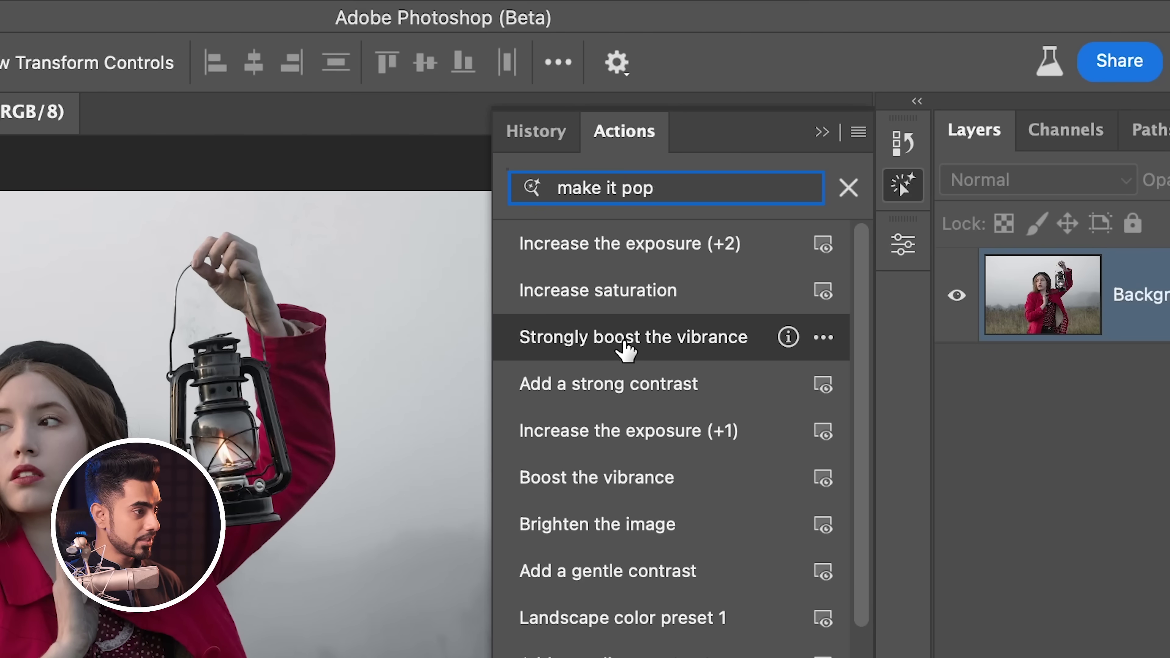
click(611, 384)
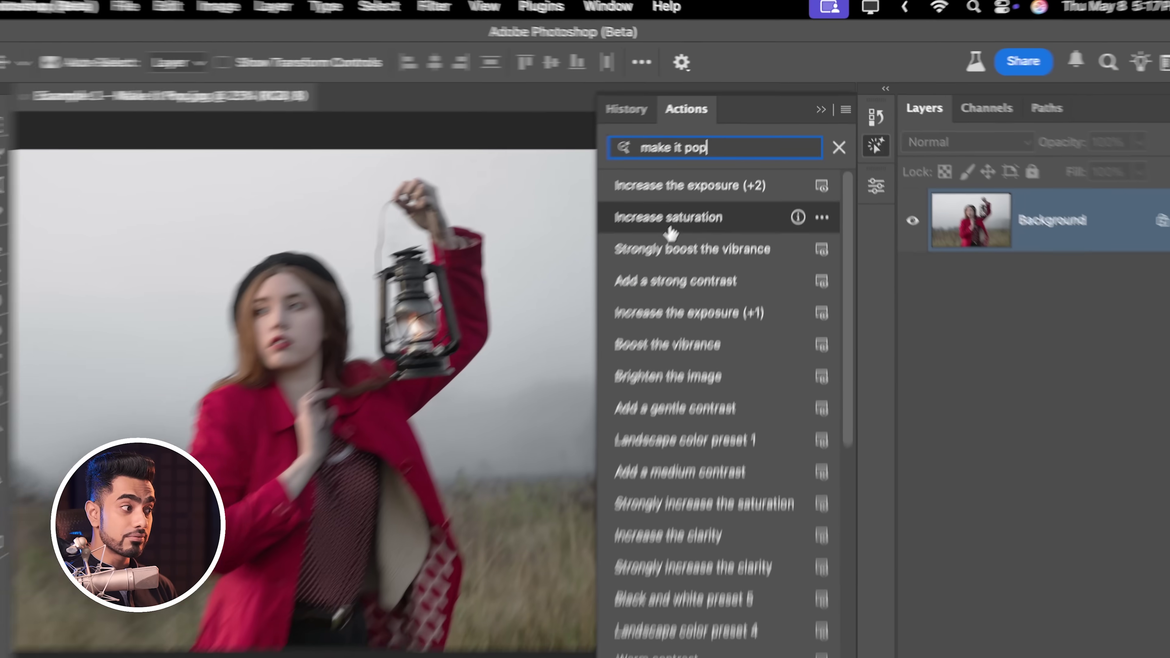
click(601, 307)
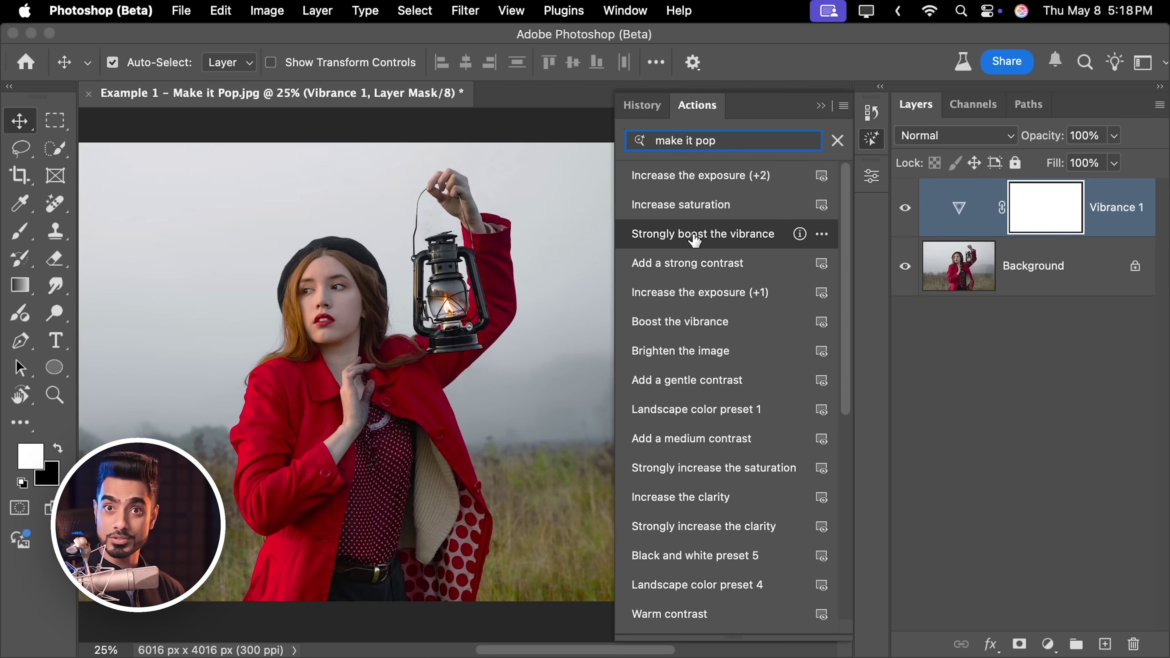
click(700, 234)
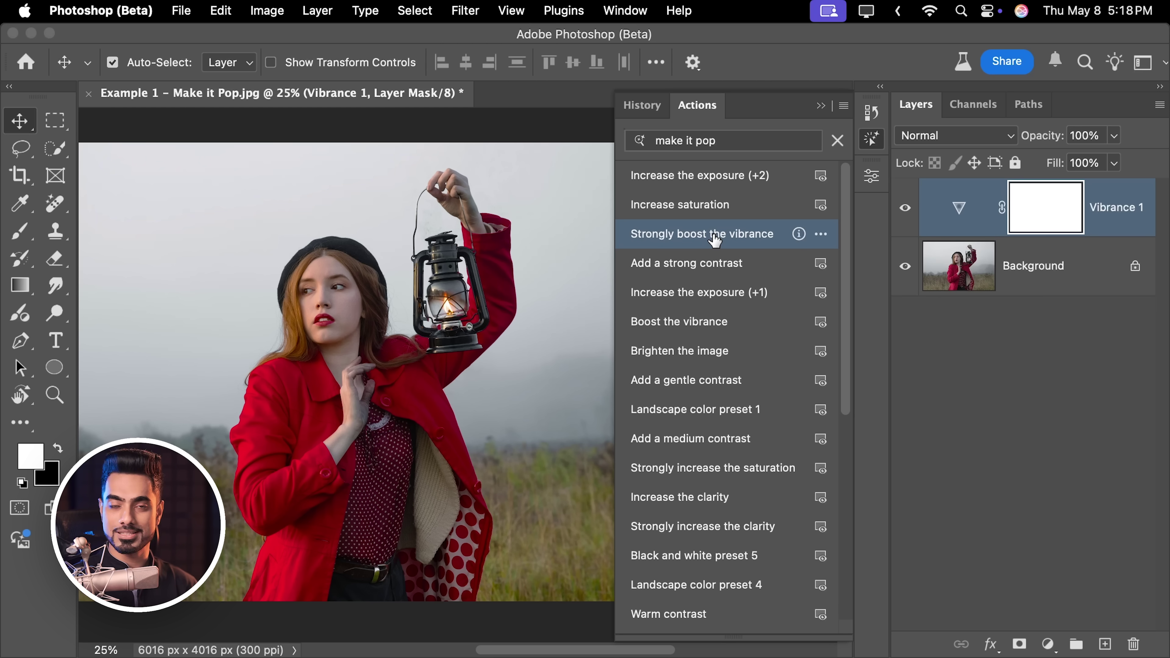
click(905, 209)
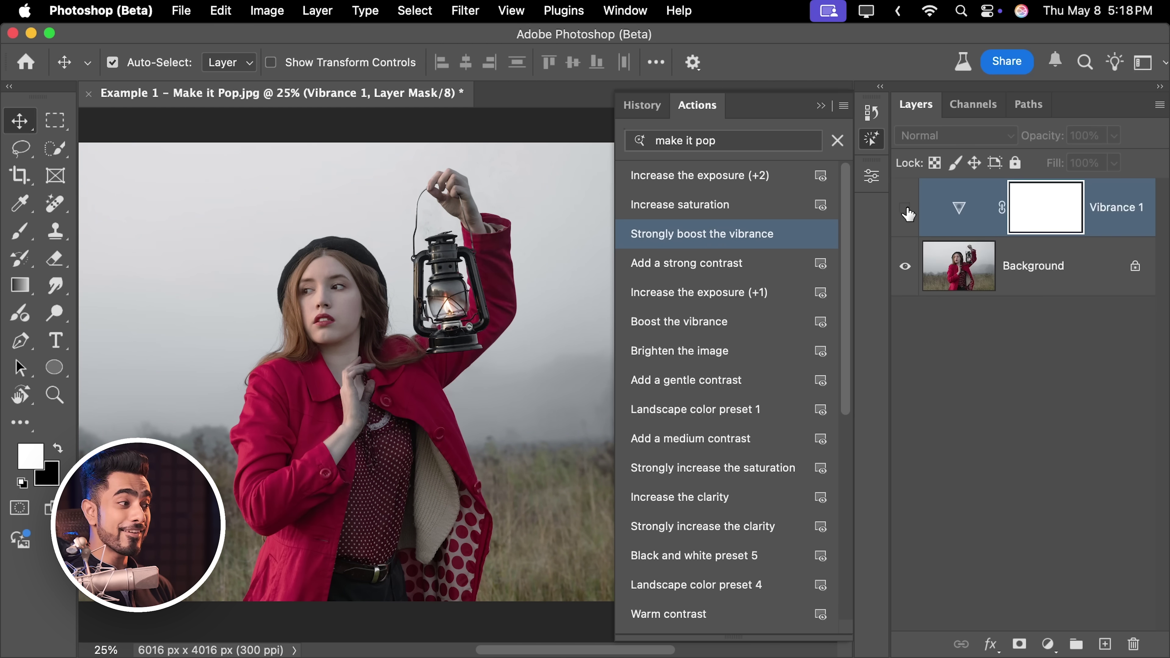
click(906, 209)
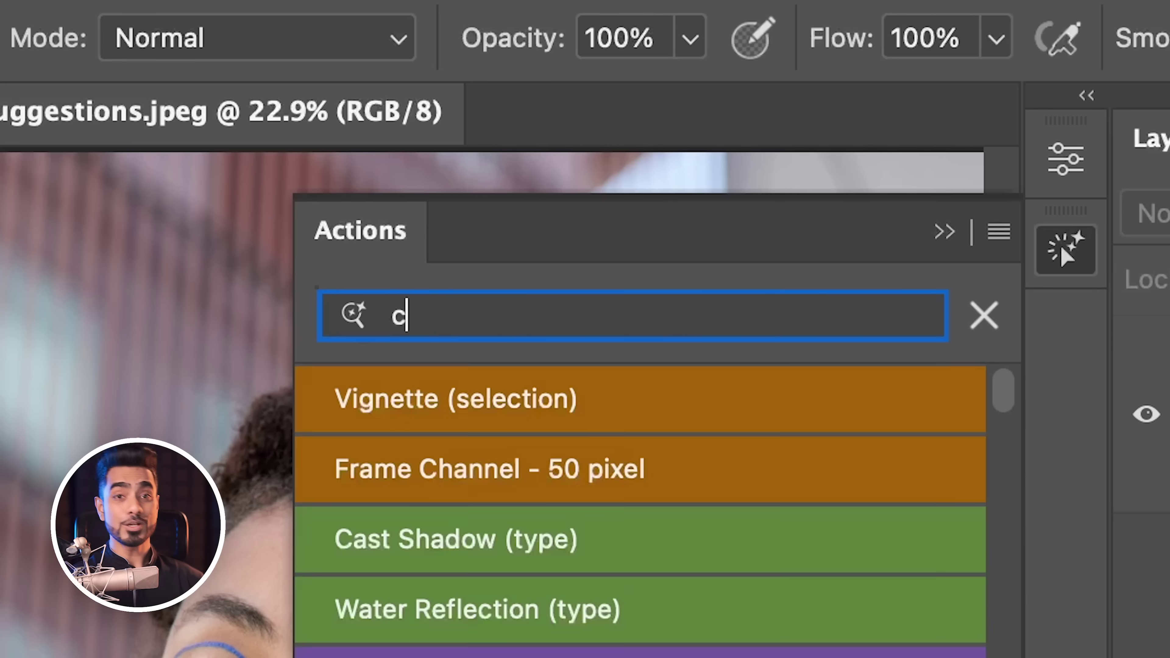
- Search the actions for "create a vintage look" and browse through the full list of available actions
text(reate a vintage l)
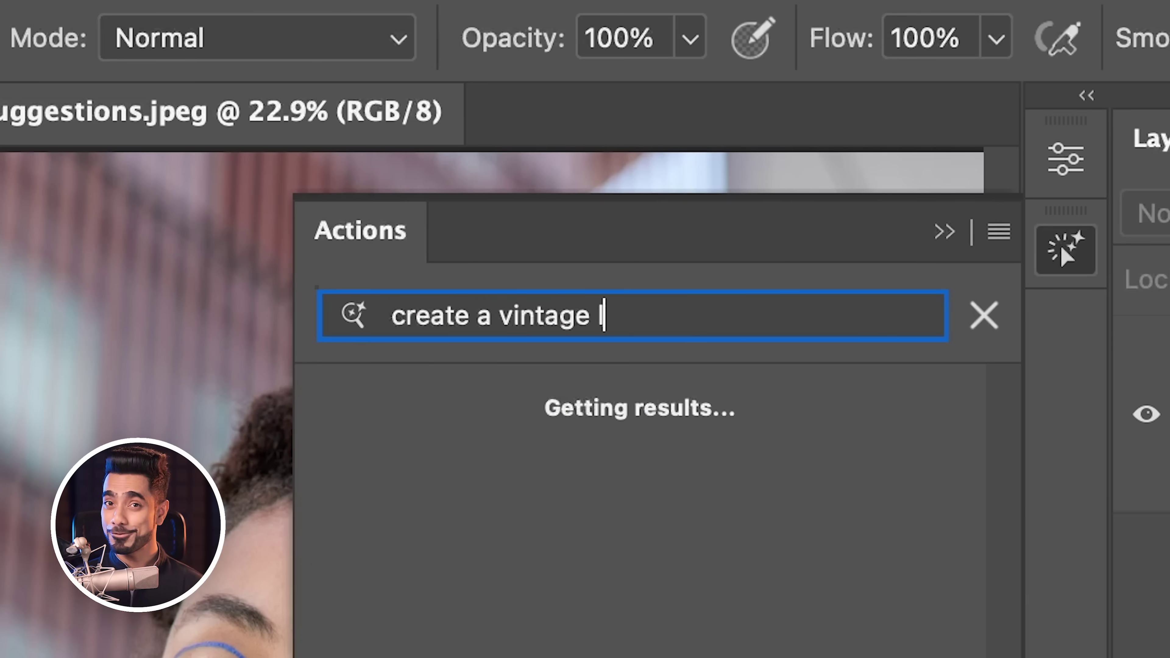
text(ook)
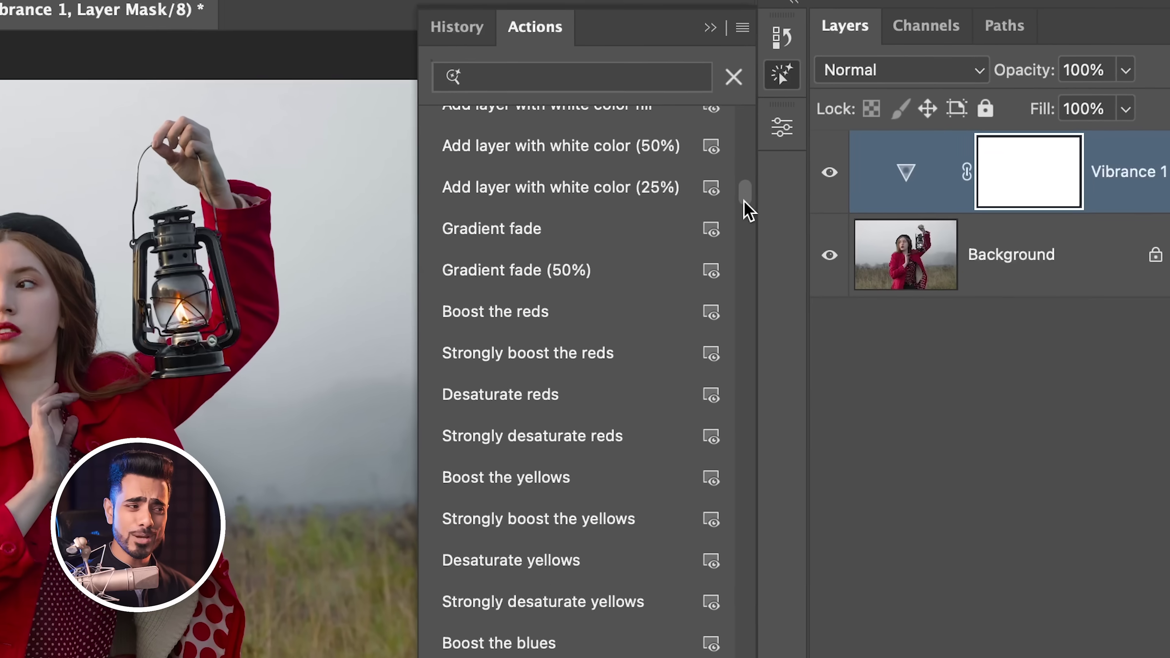
drag(747, 206, 748, 552)
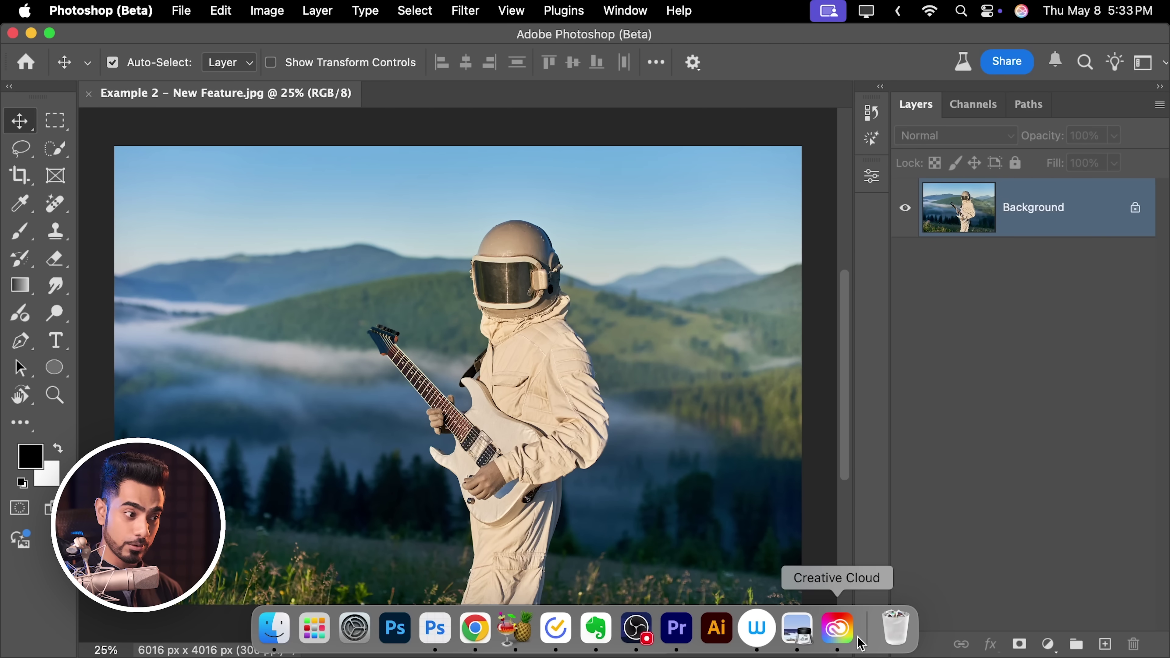
- Switch to Creative Cloud and view its Apps section
click(852, 631)
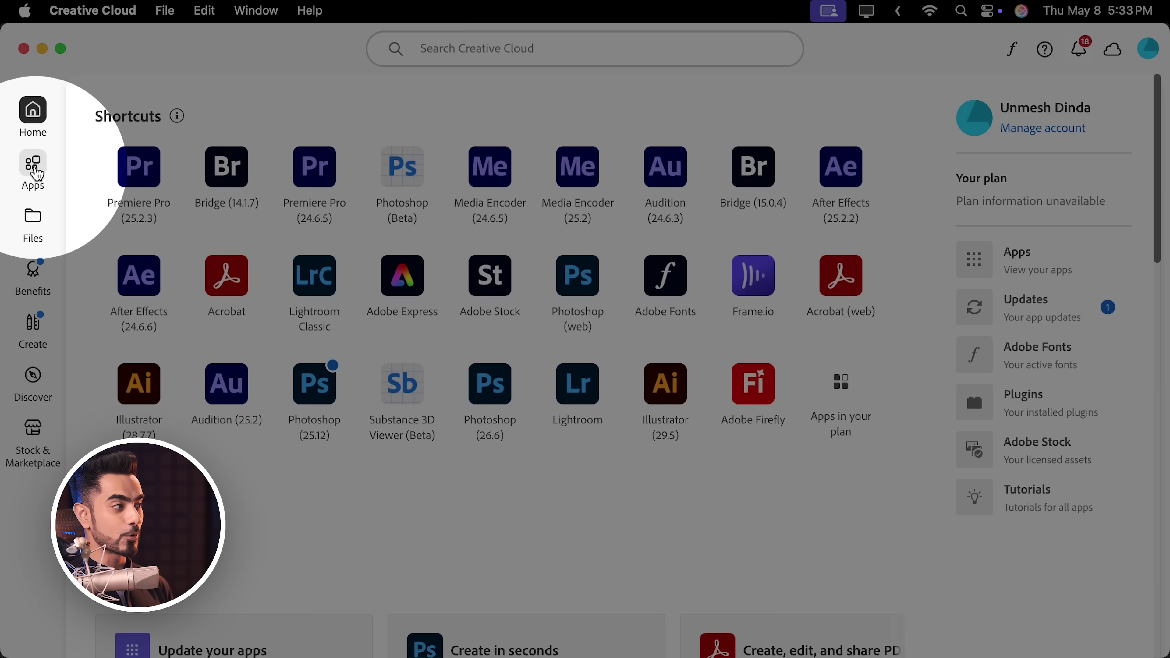
click(46, 166)
click(213, 120)
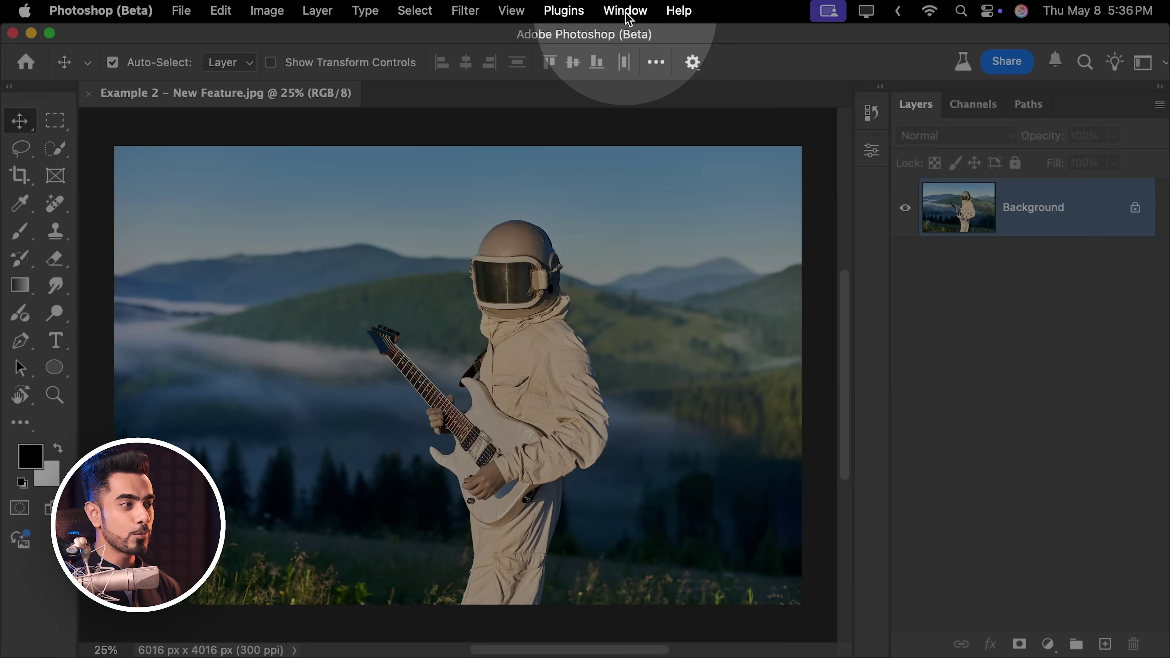
- Show the Actions panel and apply Sharpen the image to the astronaut photo, comparing the helmet detail with and without the sharpening
click(625, 10)
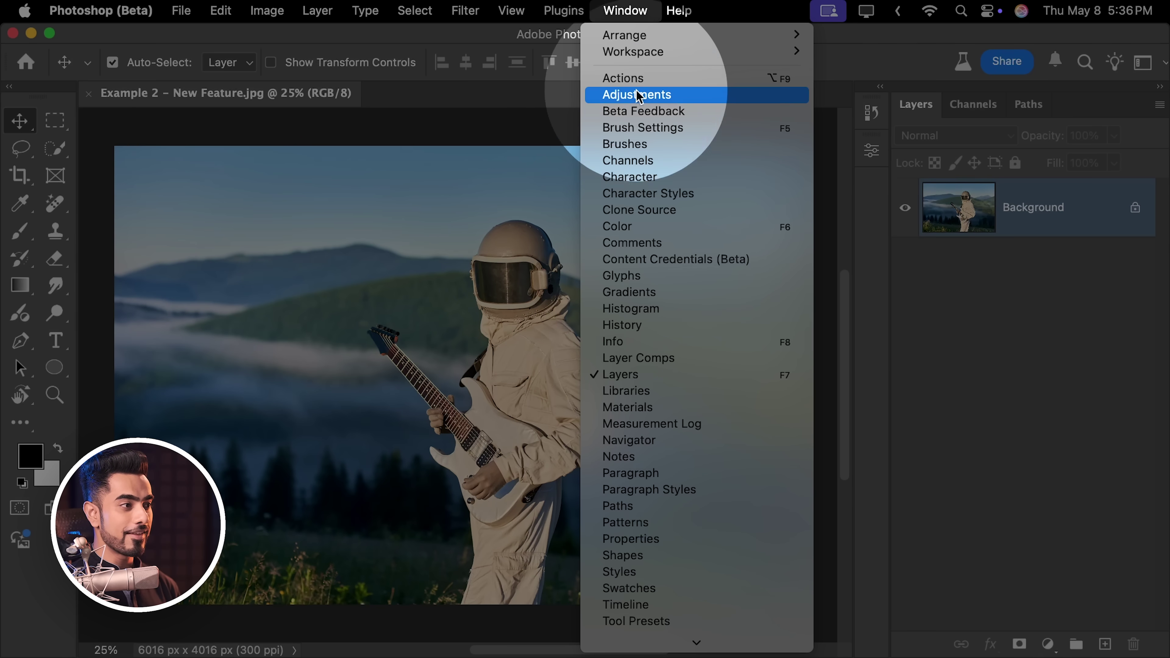
click(644, 79)
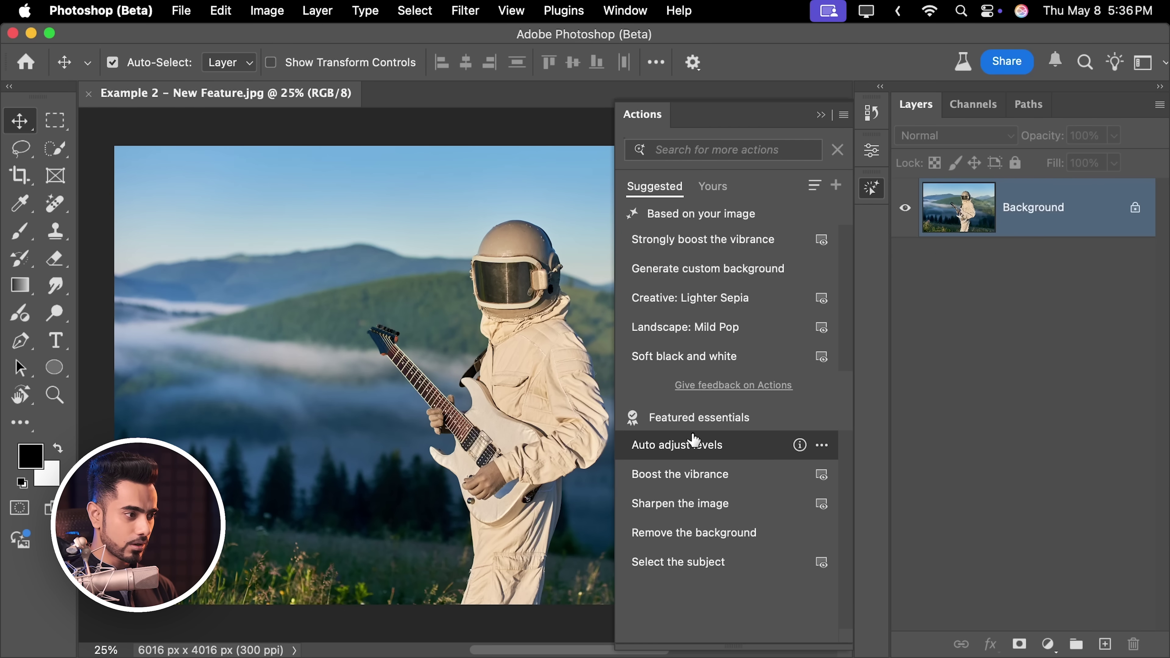
click(681, 504)
drag(515, 285, 581, 282)
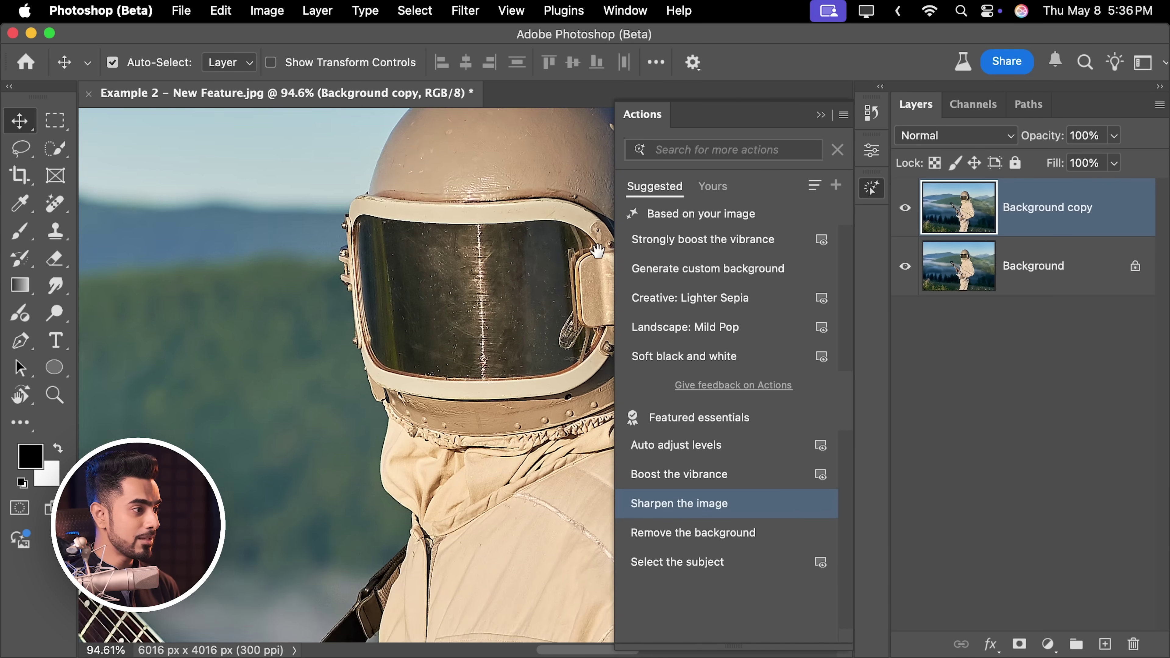
click(904, 210)
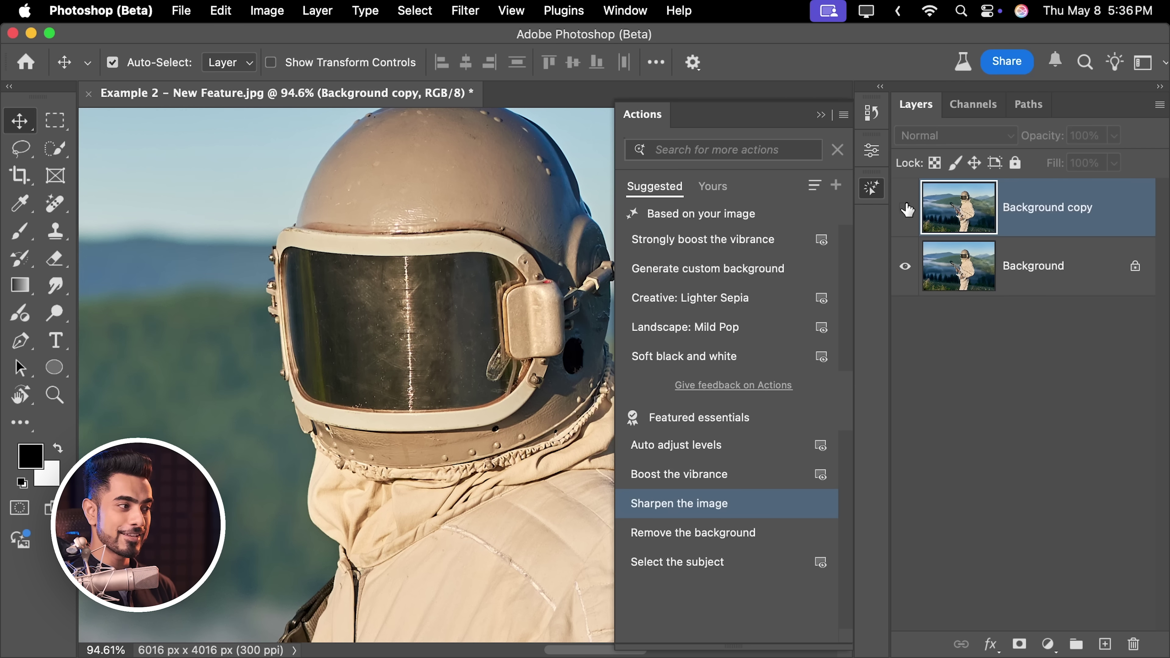
click(905, 211)
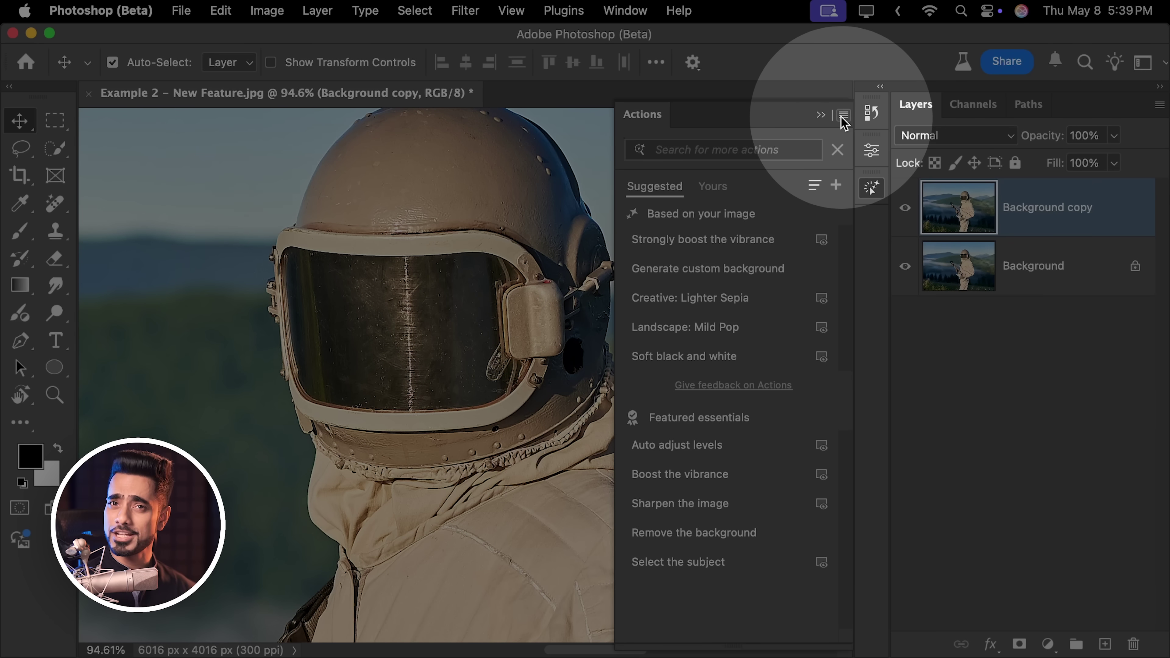
- Switch the Actions panel to Classic Actions
click(842, 116)
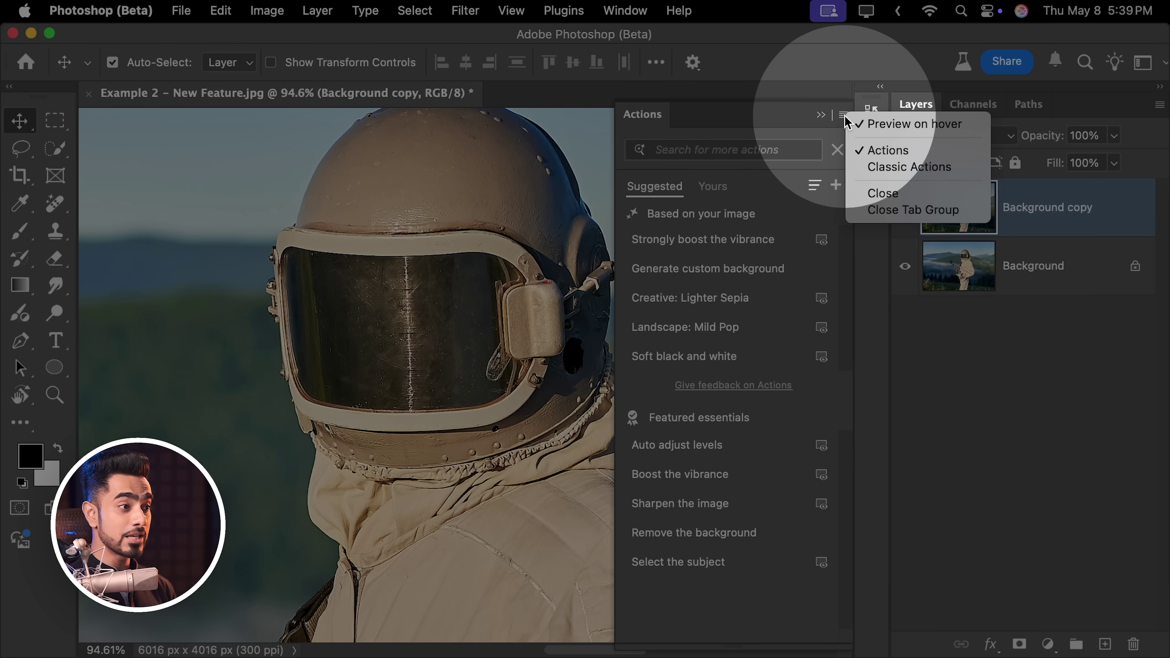
click(864, 167)
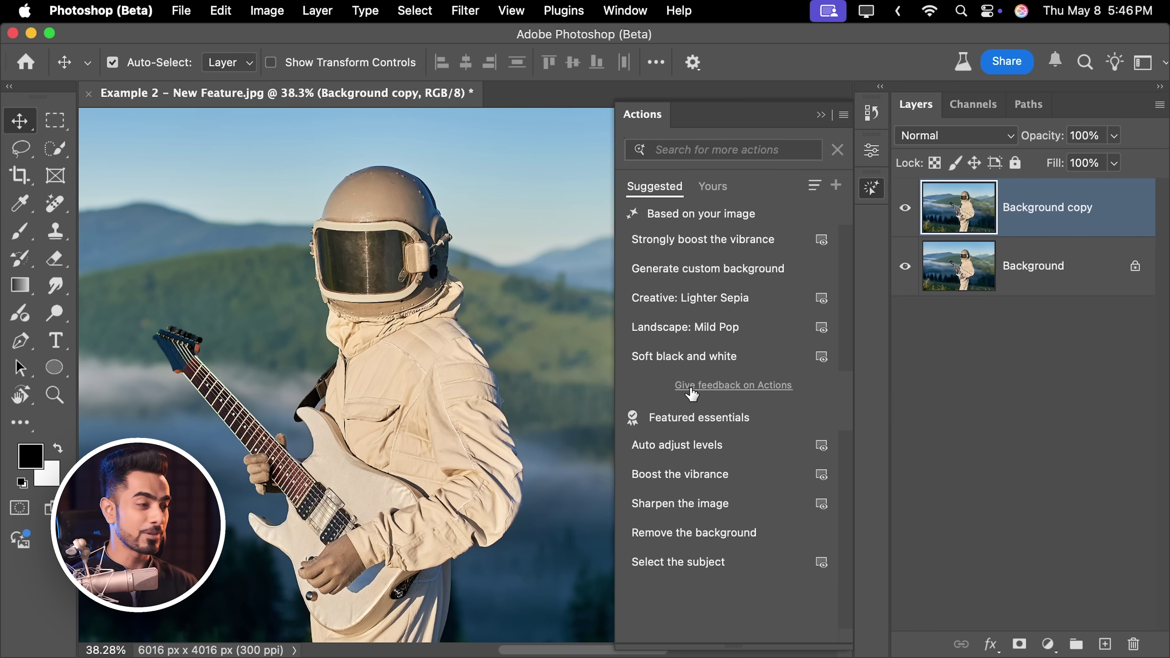
click(844, 116)
click(872, 165)
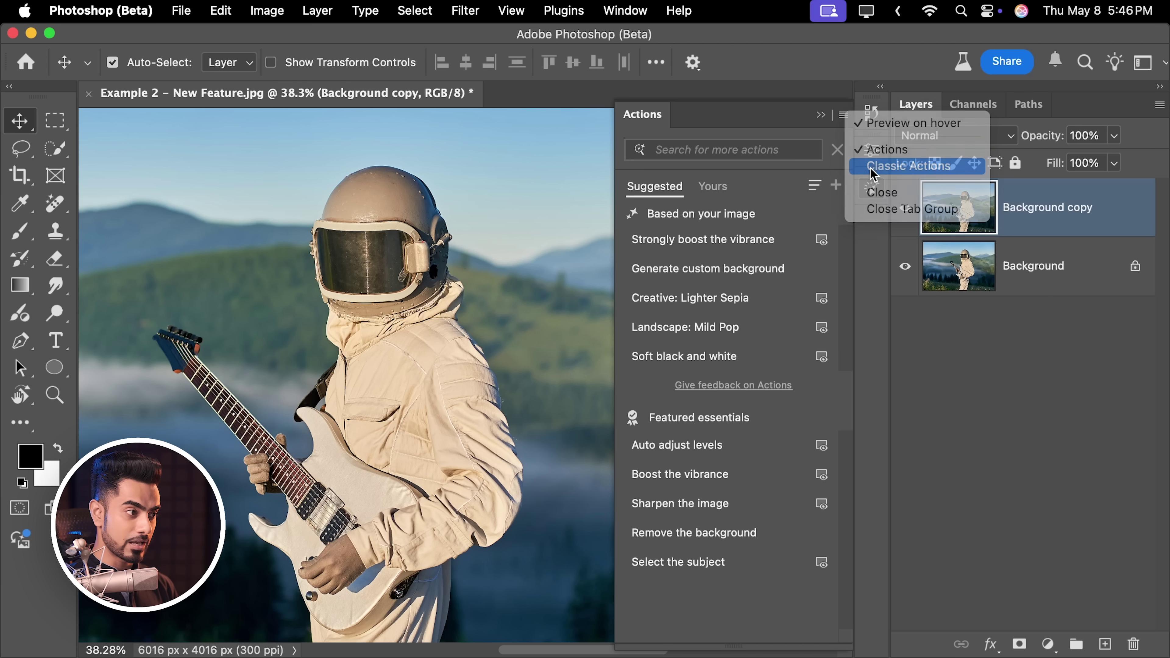
- Look through the action sets under Yours and return to the Suggested actions
click(677, 184)
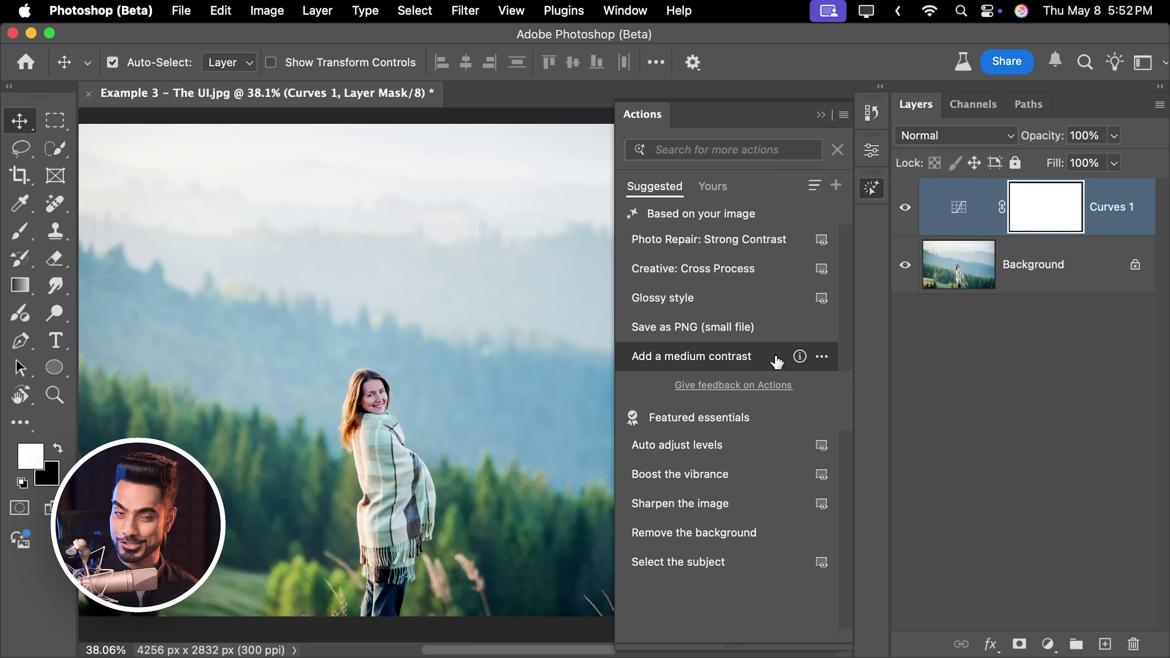
click(711, 188)
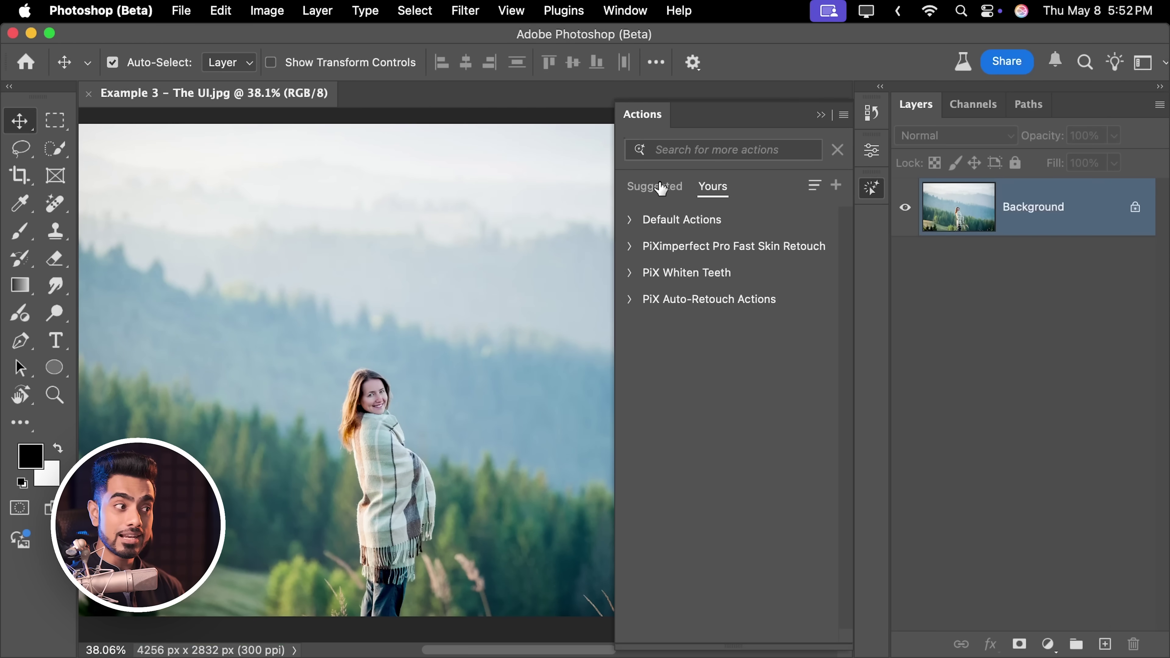
click(658, 189)
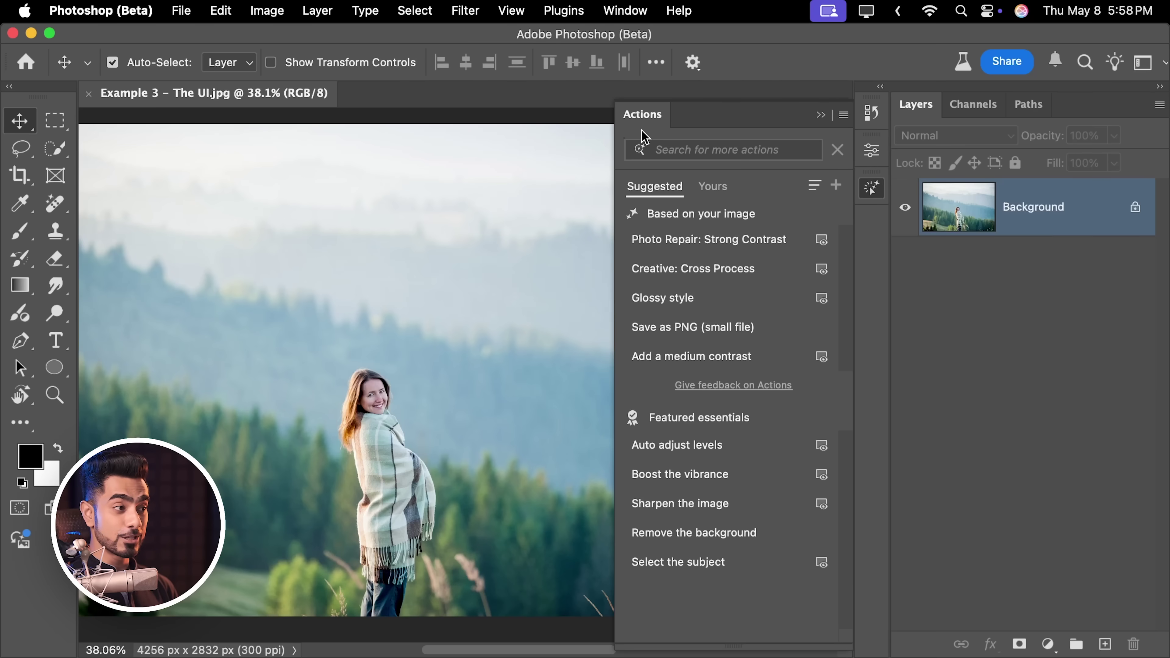
- Search the actions for "black and white", apply Black and white preset 11 to the landscape photo, and clear the search
click(700, 148)
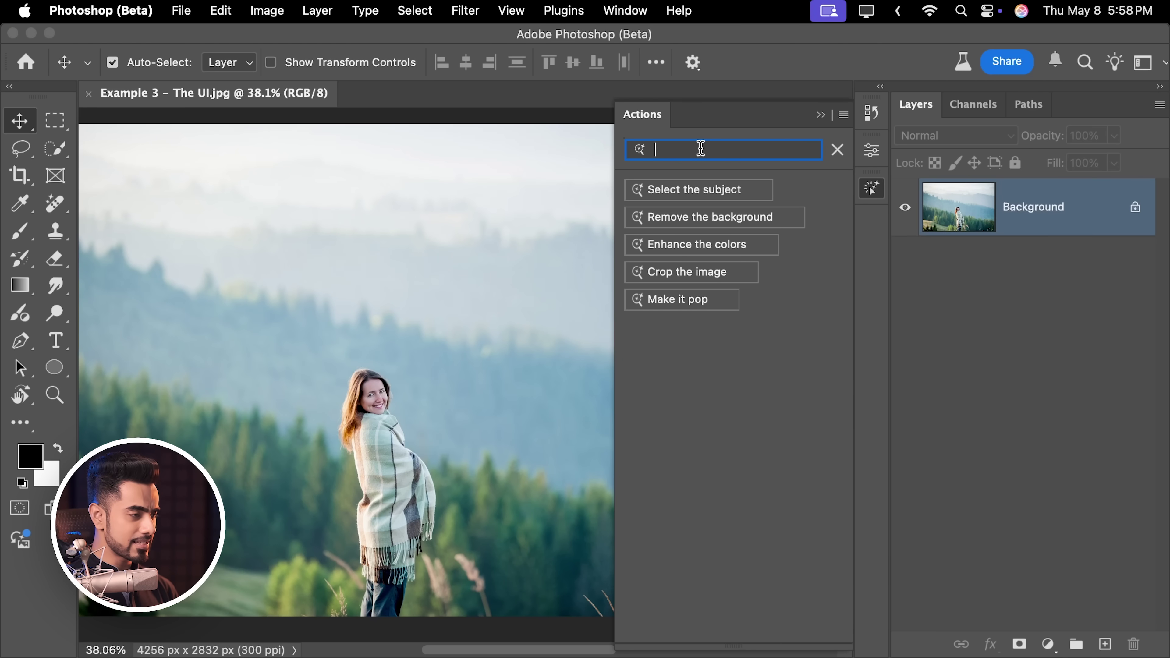
text(bla)
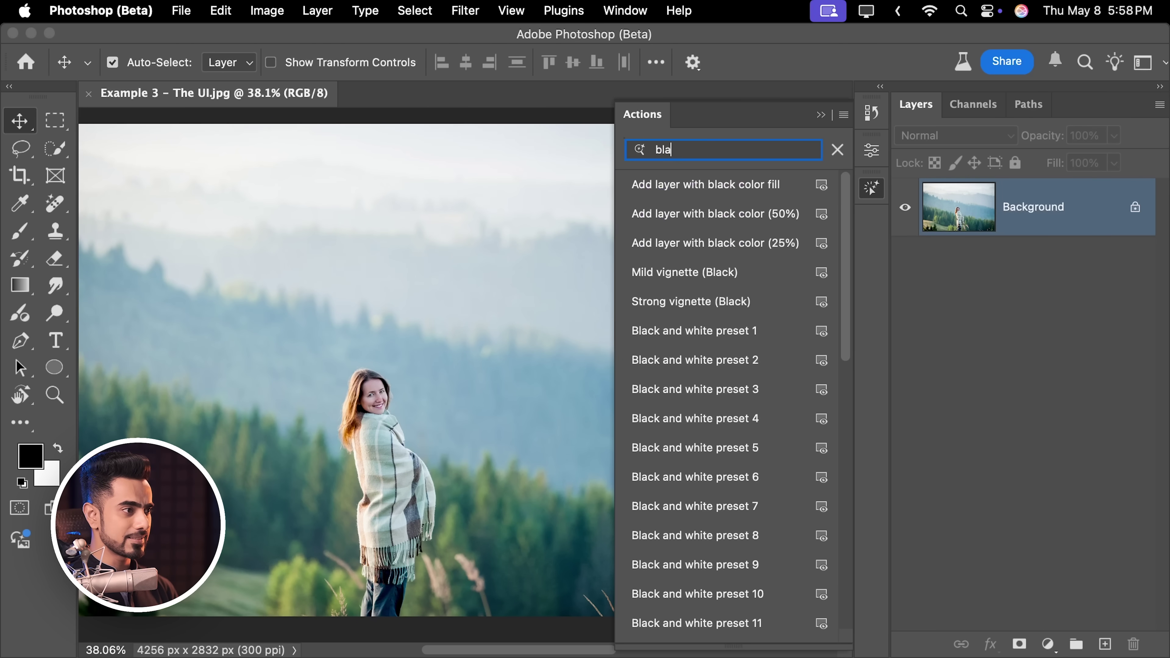
text(ck and white)
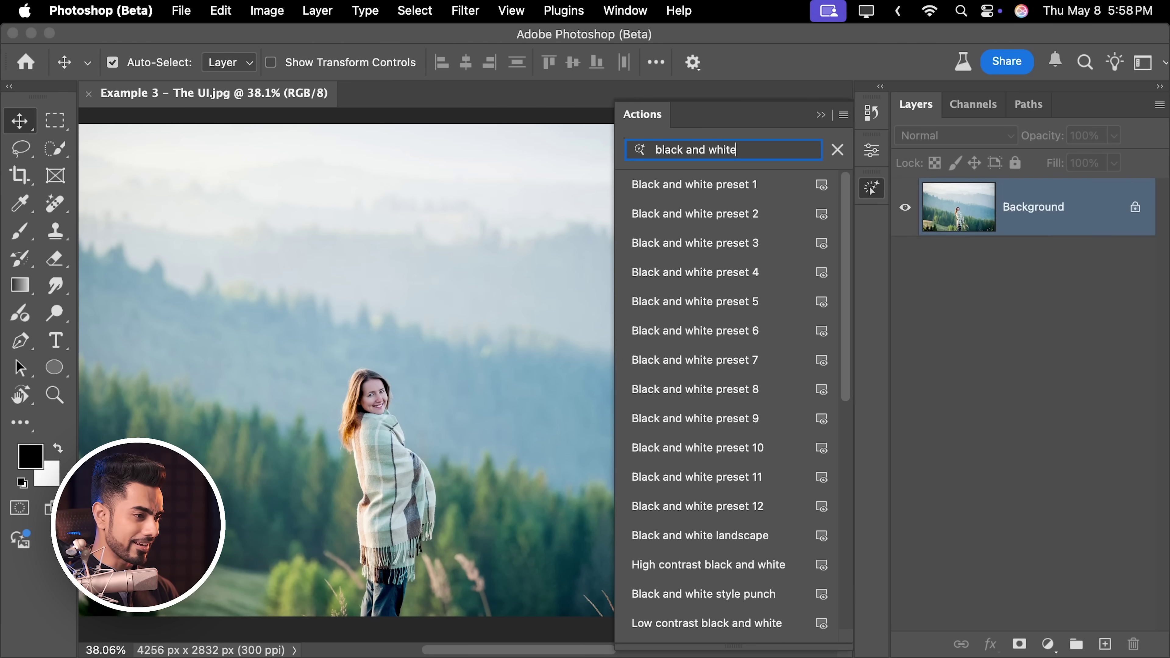
click(705, 485)
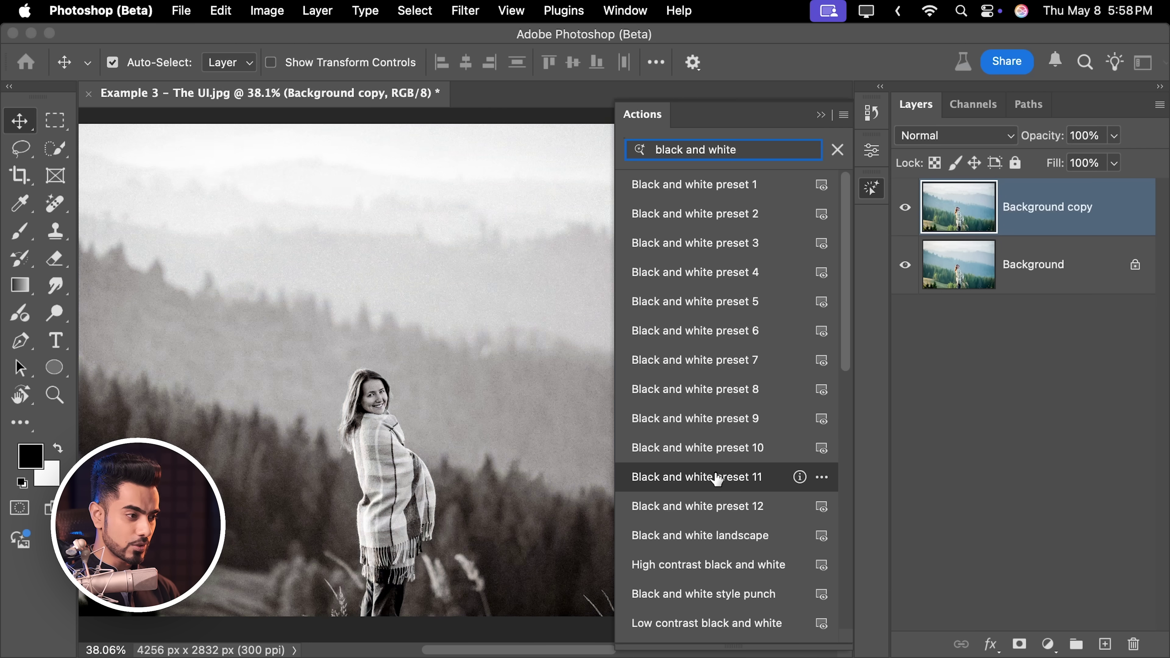
click(712, 482)
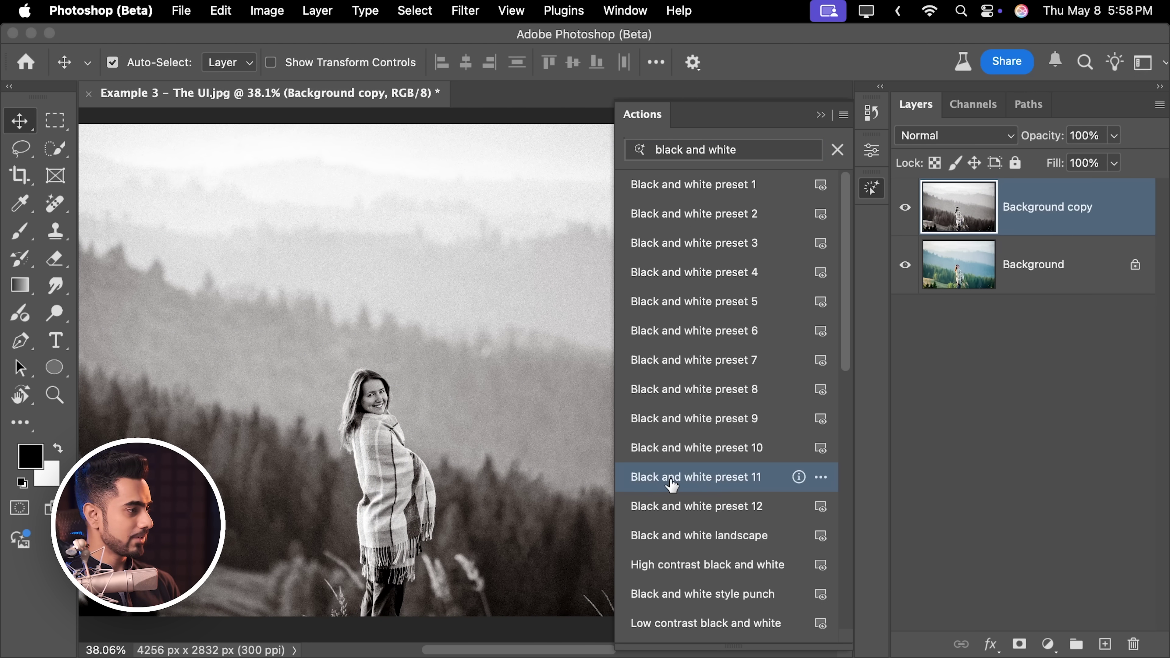
click(435, 419)
drag(443, 405, 470, 371)
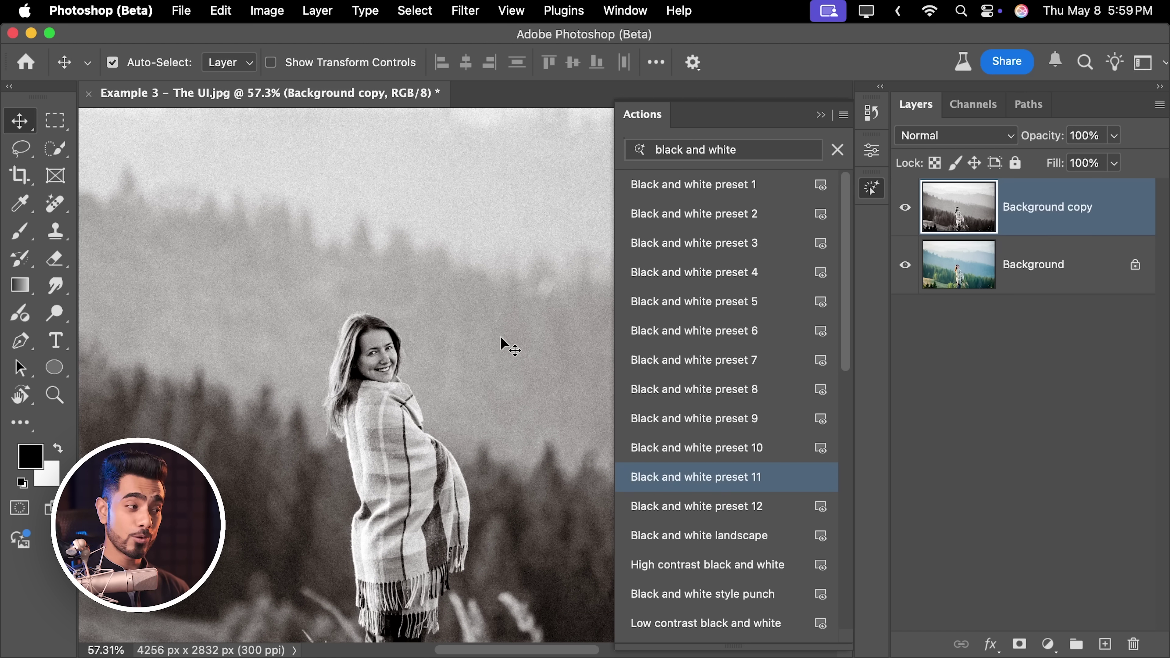
click(837, 150)
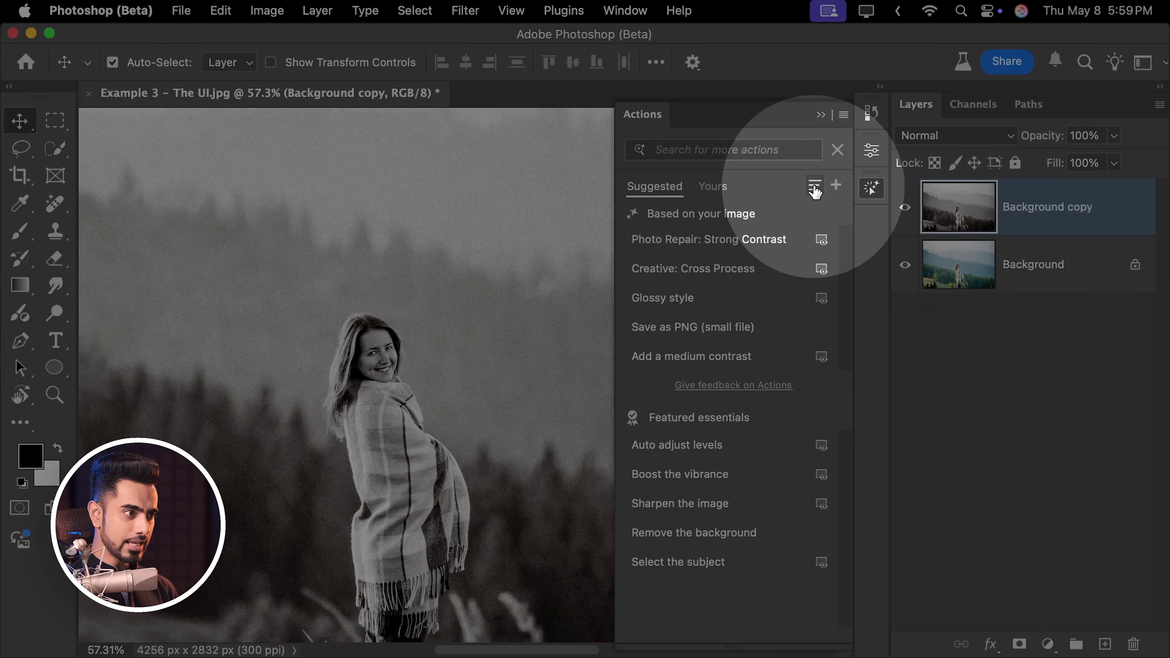
- Switch the actions list to List view (Small) and back to List view (Large)
click(813, 188)
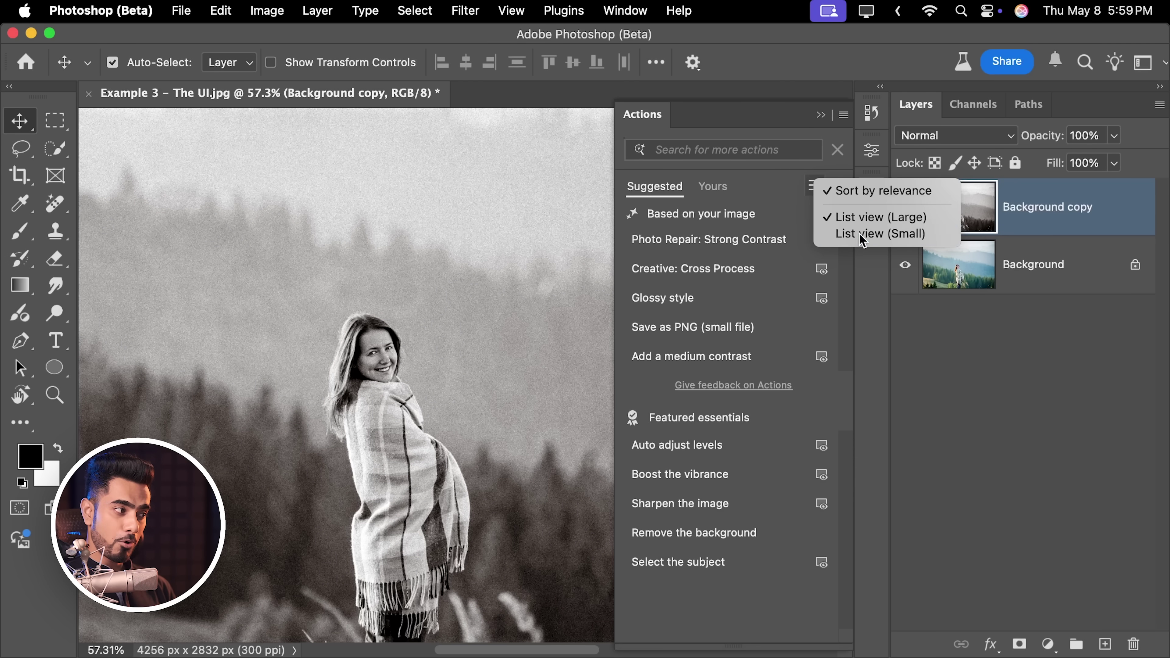
click(862, 235)
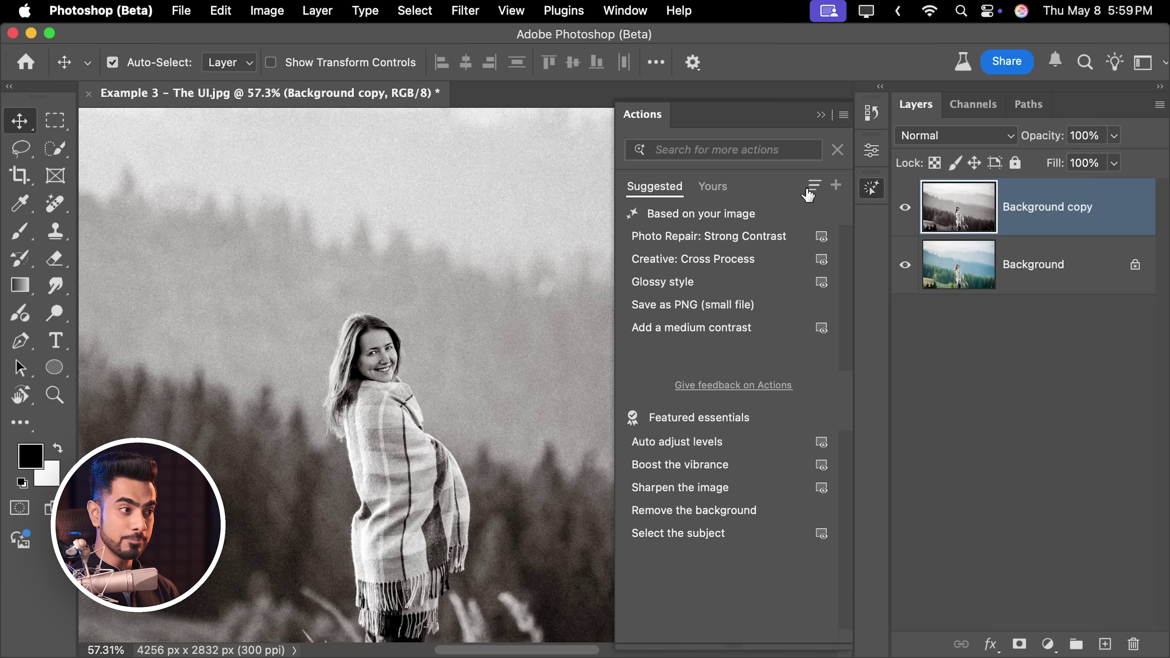
click(812, 187)
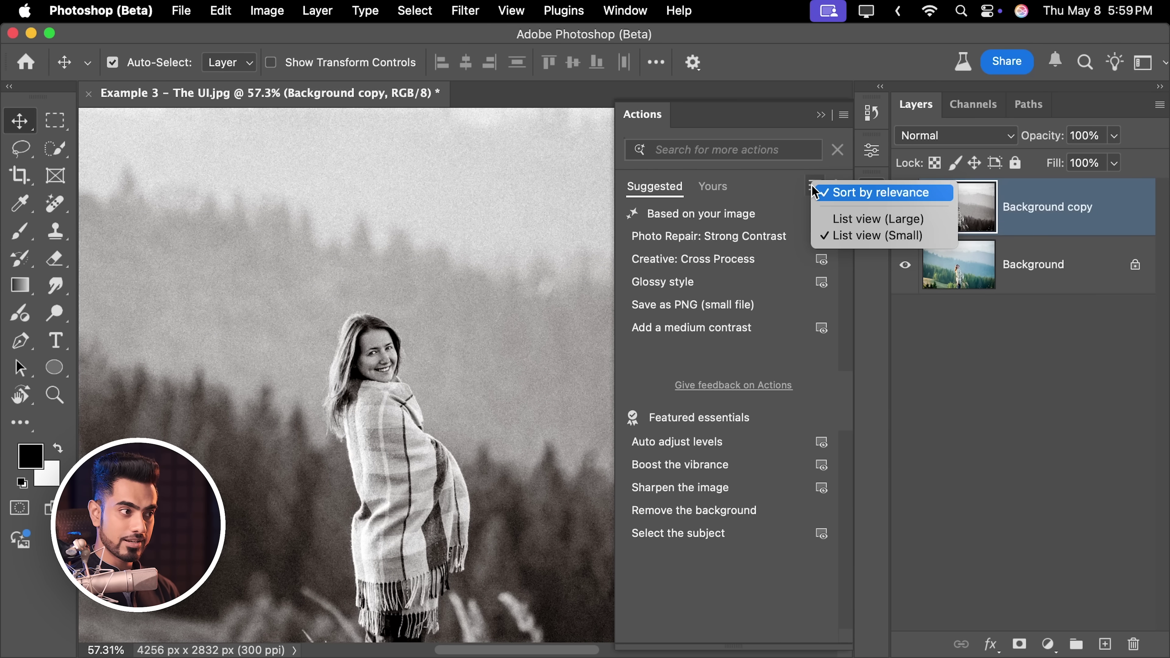
click(873, 220)
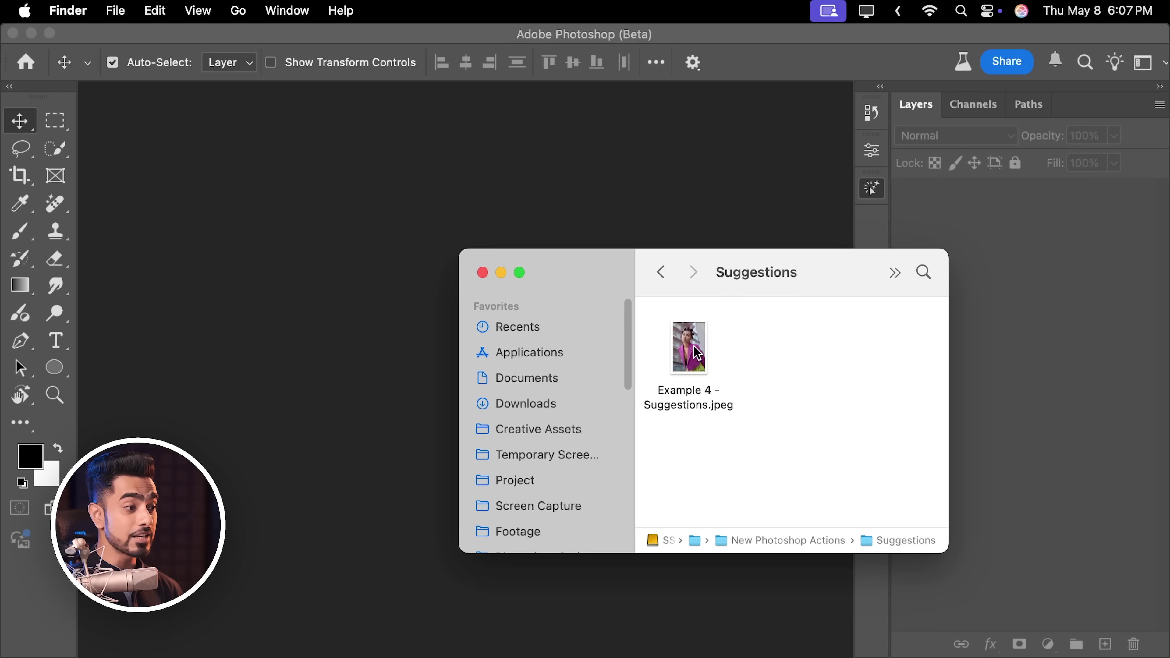
- Open Example 4 - Suggestions.jpeg from the Suggestions folder in Photoshop
drag(696, 353, 350, 288)
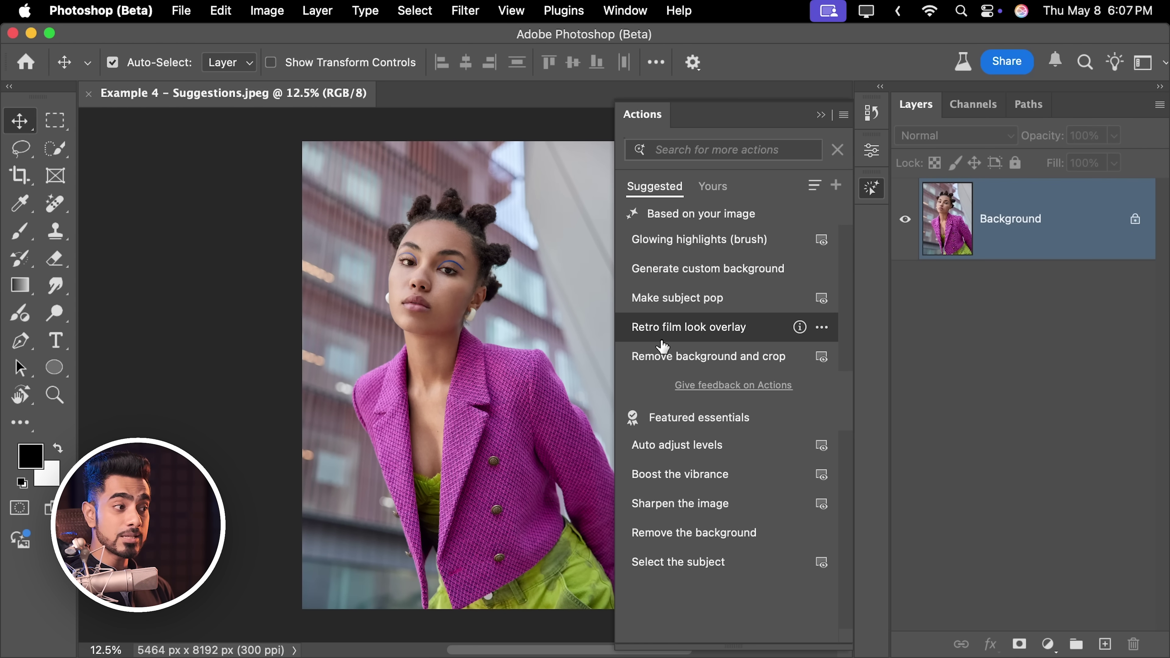
- Apply the suggested Make subject pop action to the portrait and hide the Outer Glow effect on the upper layer
click(671, 304)
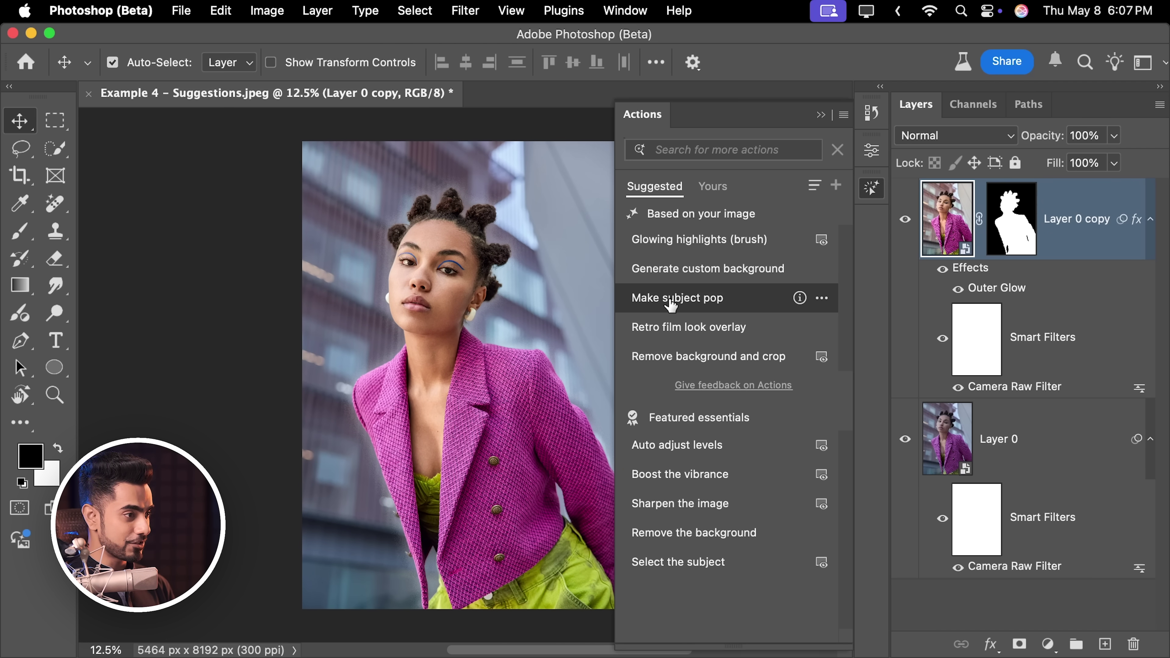
key(super+z)
click(670, 304)
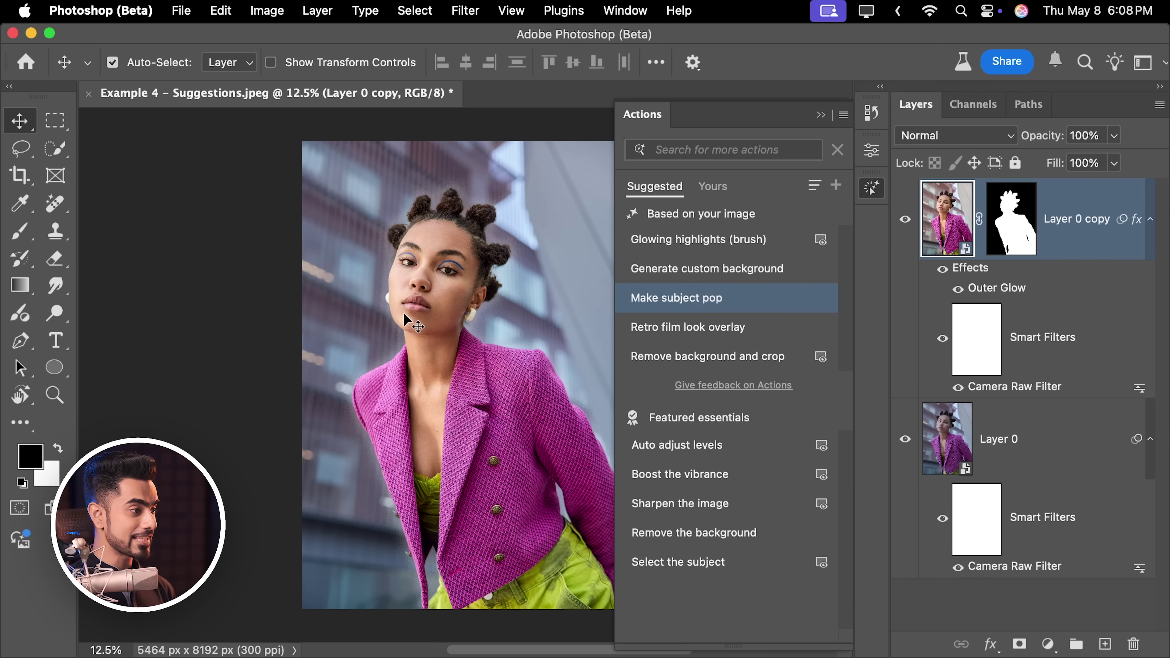
drag(438, 292, 525, 332)
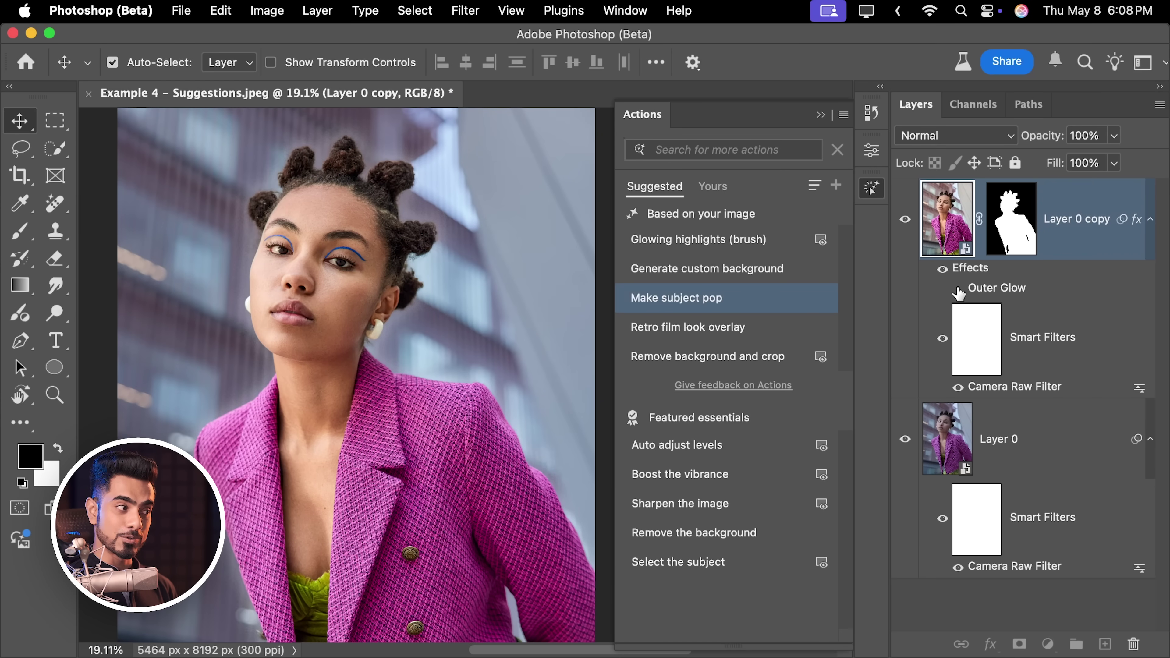
- Compare the original portrait with the Make subject pop version by switching between their history states
click(633, 12)
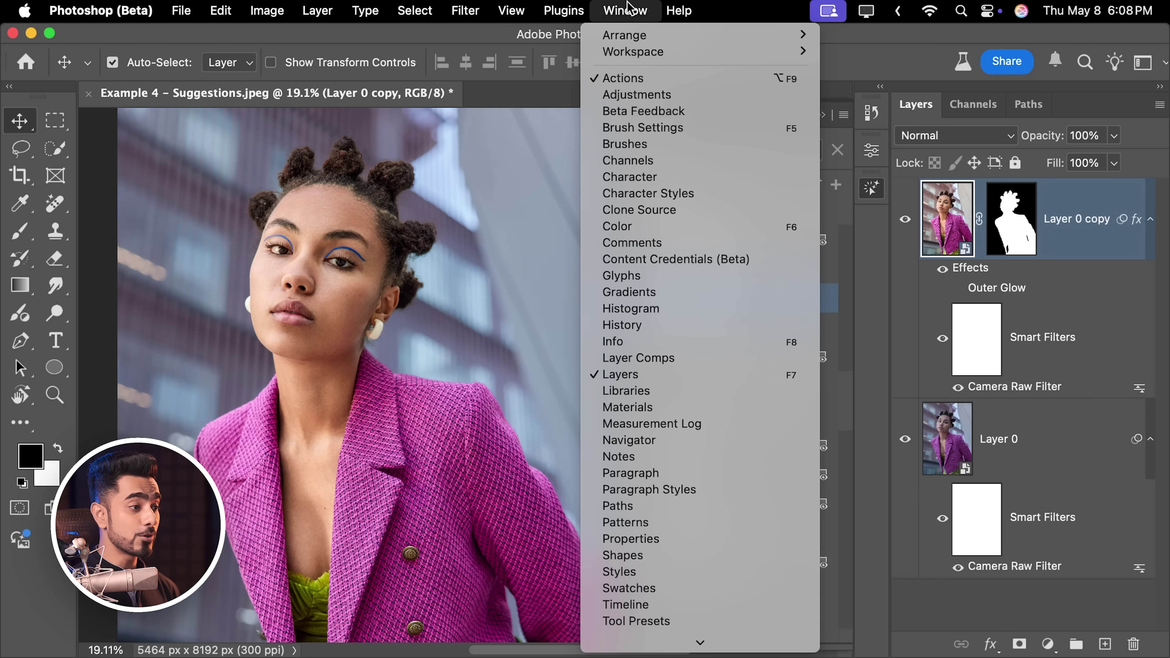
click(671, 326)
click(716, 143)
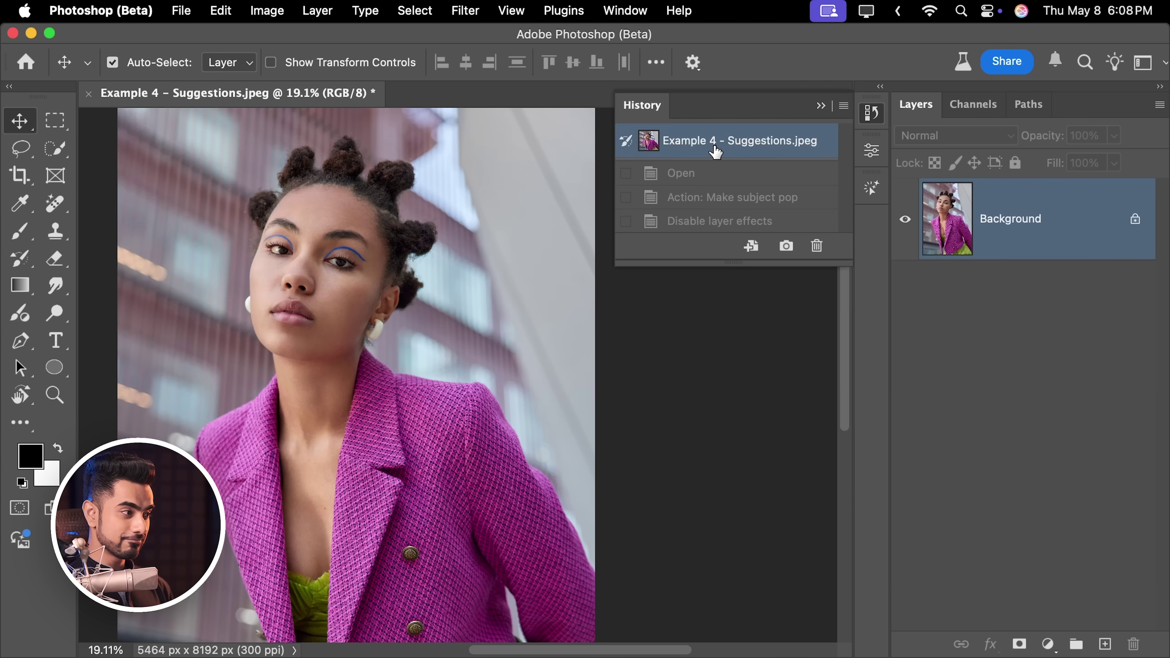
click(707, 222)
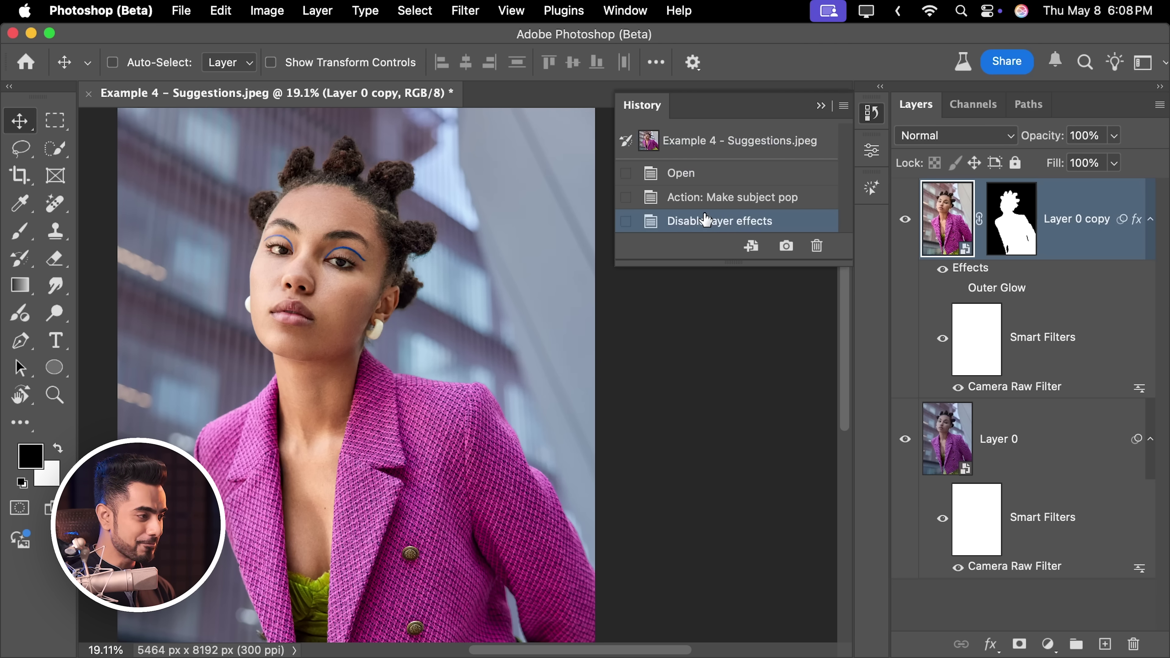
key(super+0)
scroll(506, 248, right, 5)
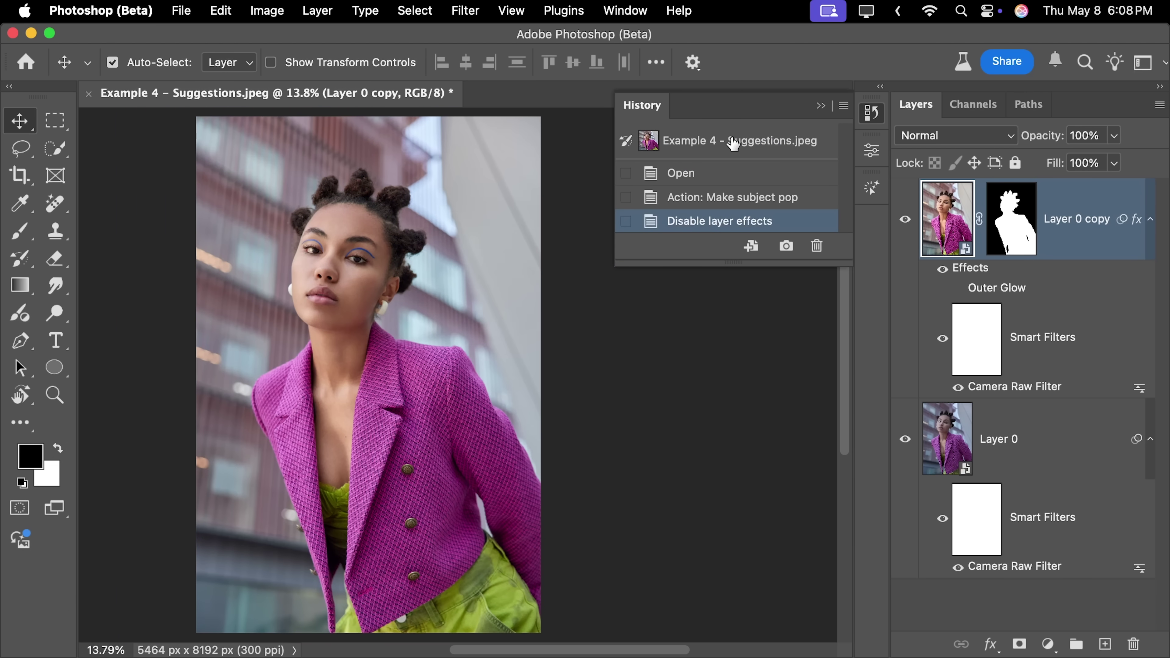
click(733, 142)
click(720, 223)
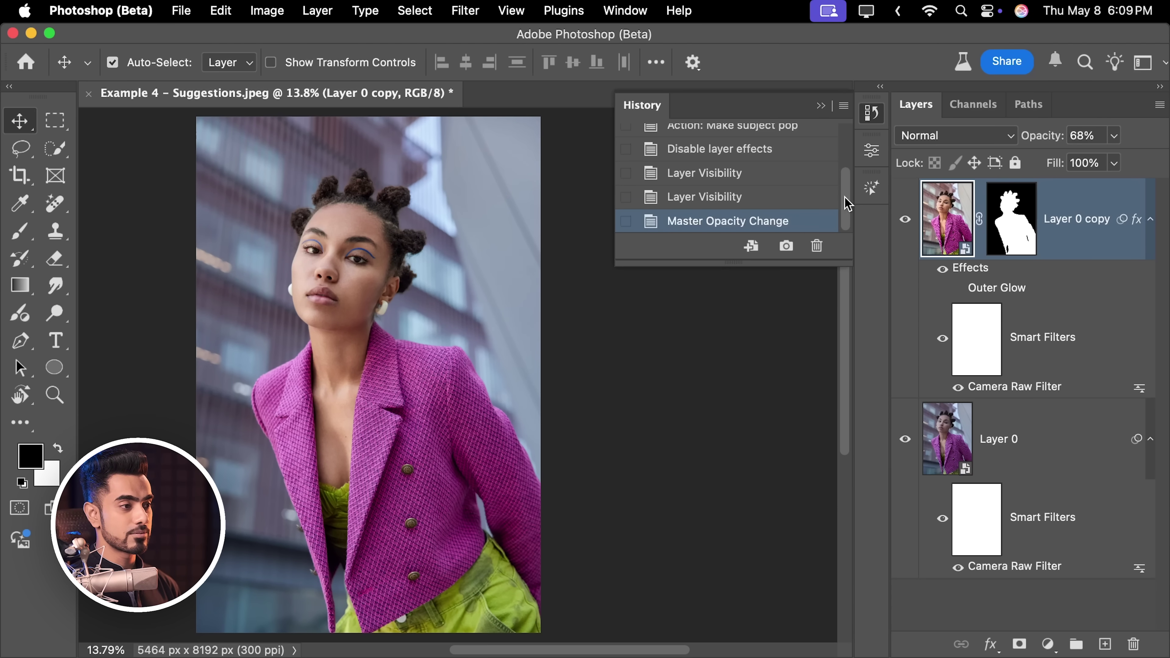
- Revert the portrait to its original history snapshot and return to the suggested actions
scroll(847, 203, up, 3)
click(810, 142)
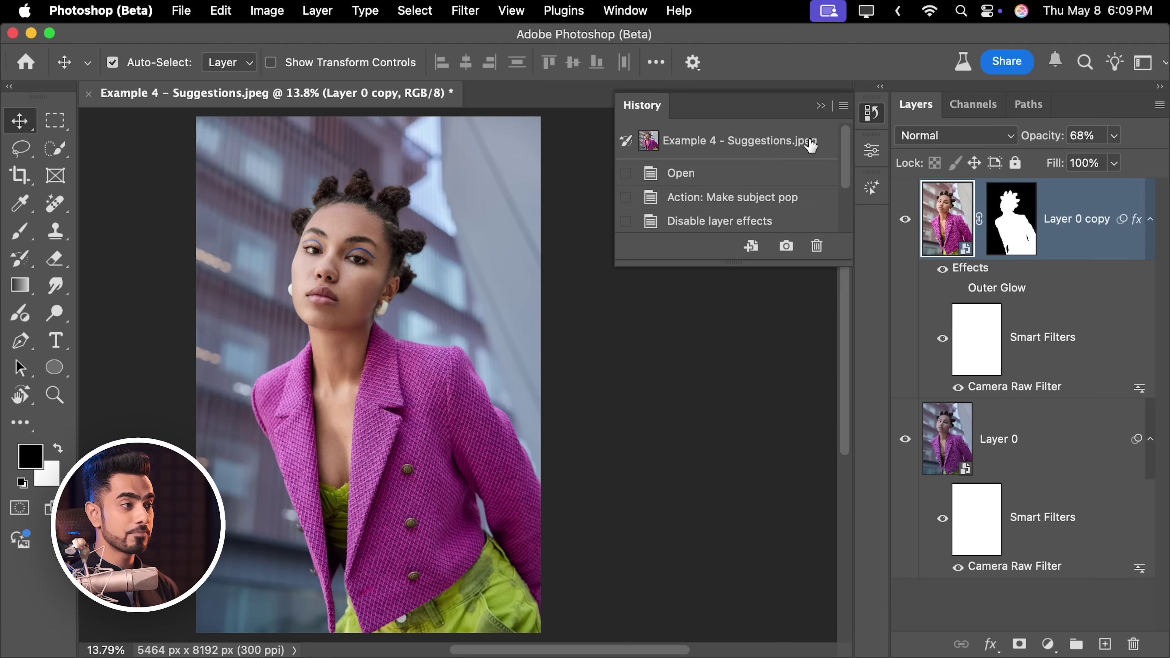
click(820, 105)
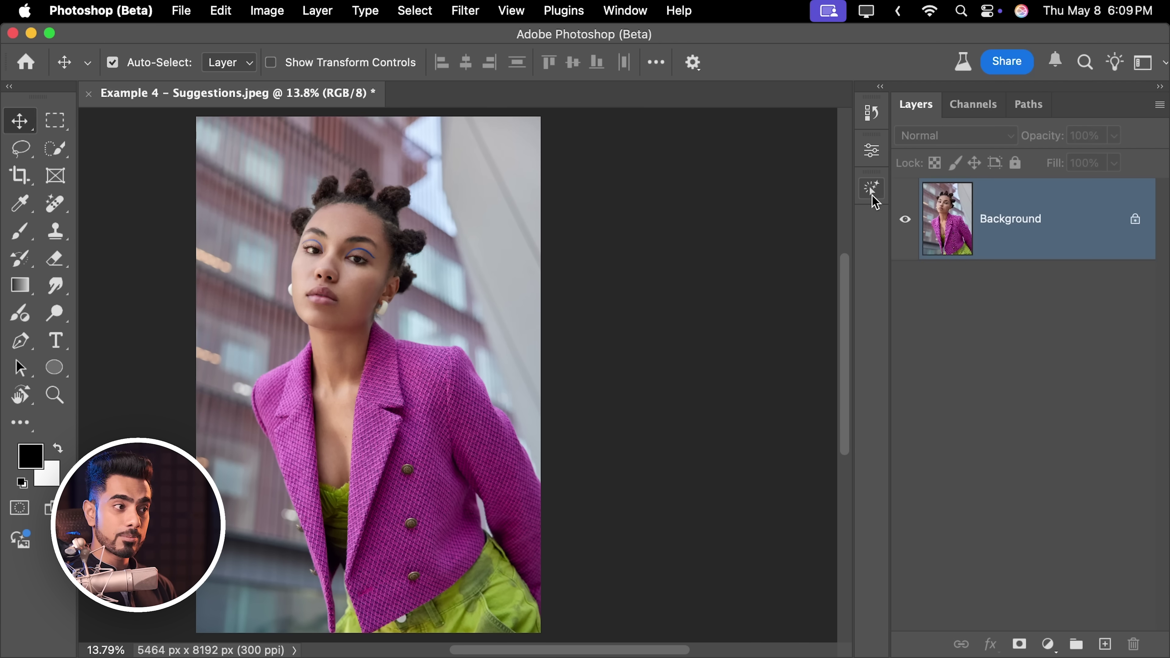
click(871, 189)
click(675, 240)
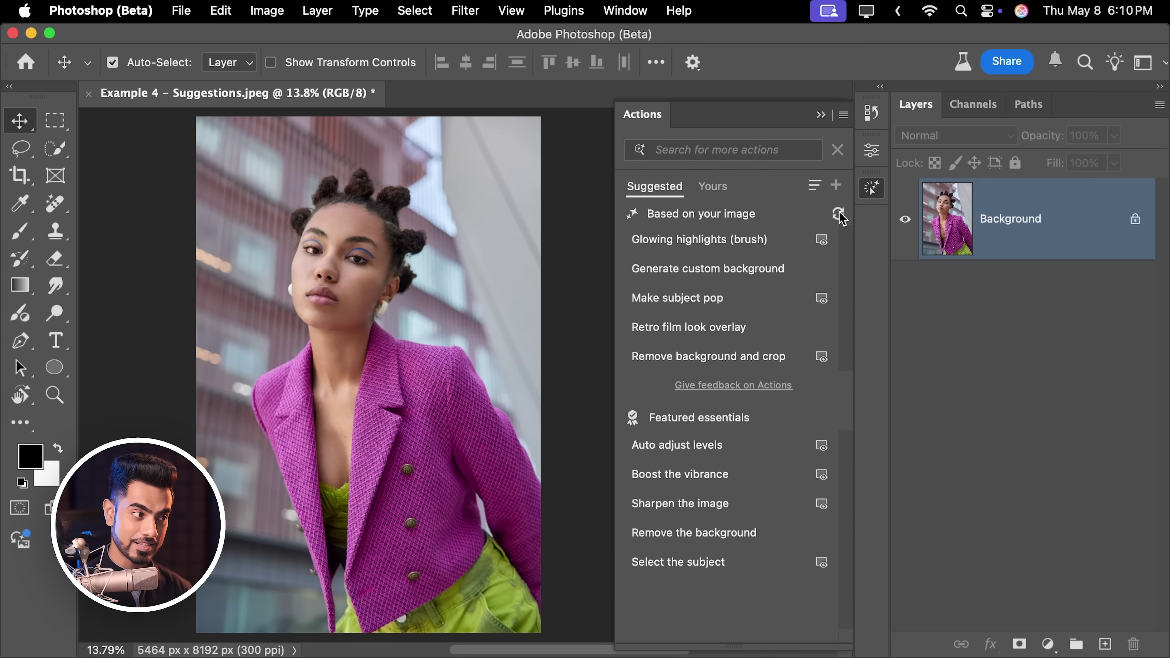
- Refresh the suggestions based on the portrait three times
click(837, 214)
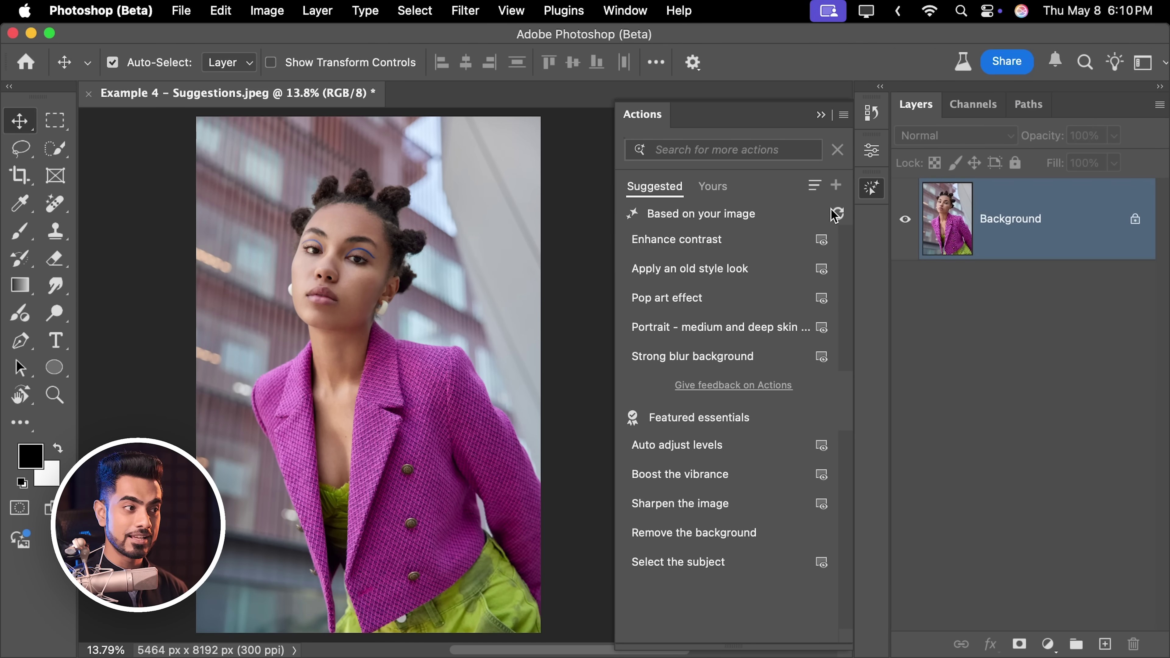
click(839, 215)
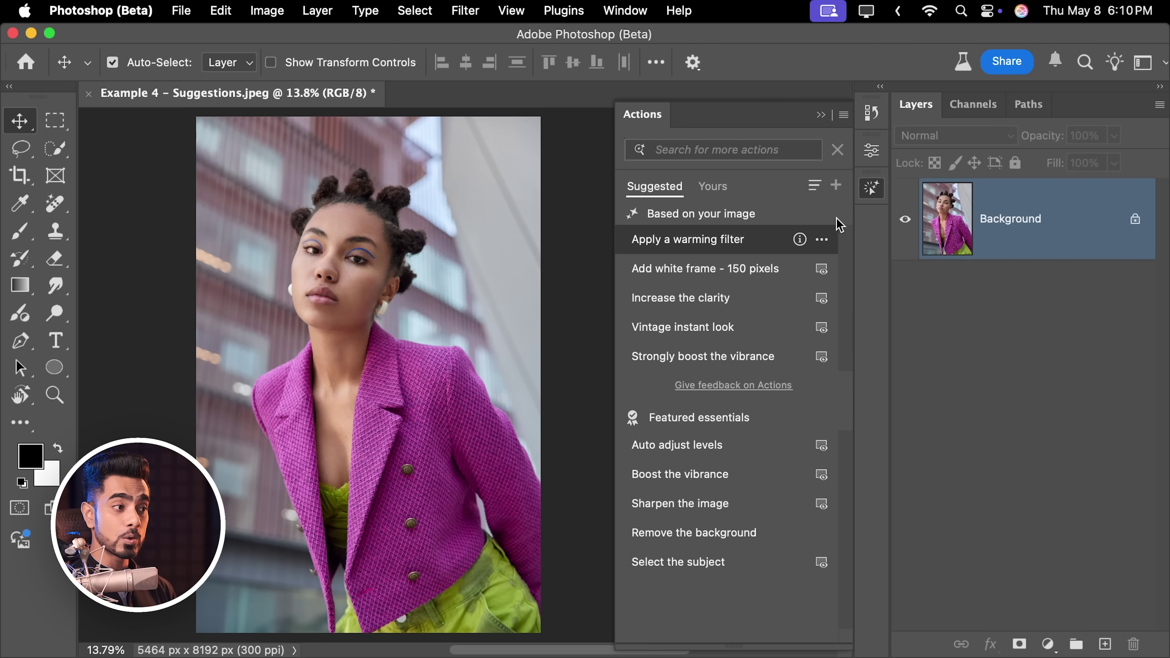
click(839, 217)
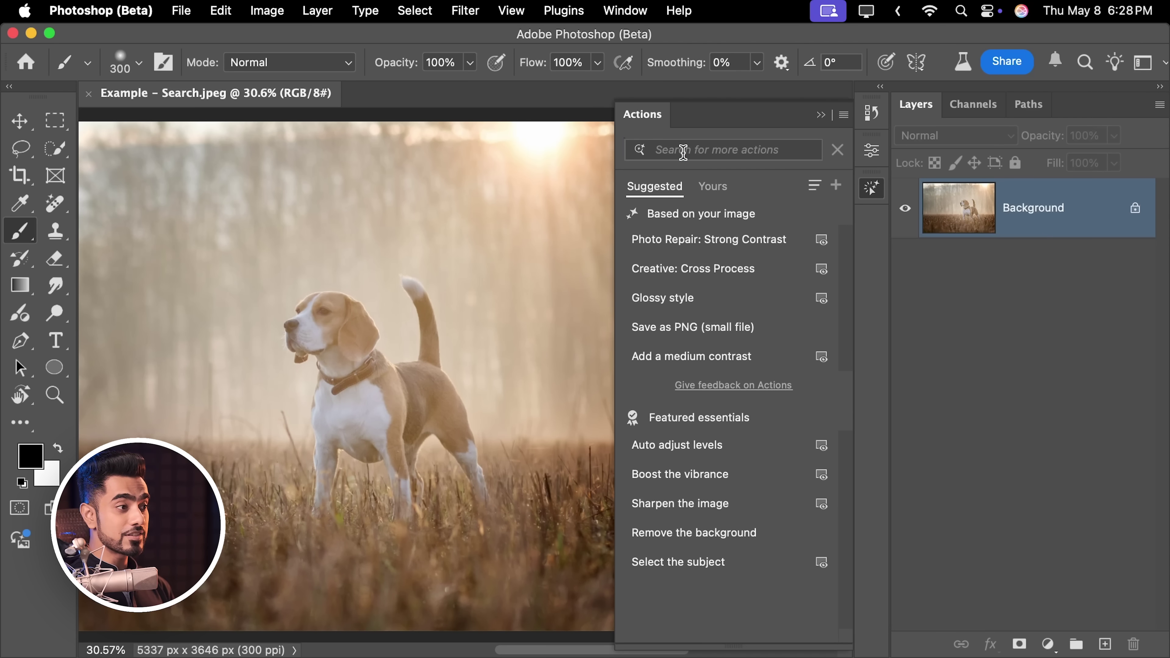
- Search the actions for "remove the haze" for the dog photo
click(683, 151)
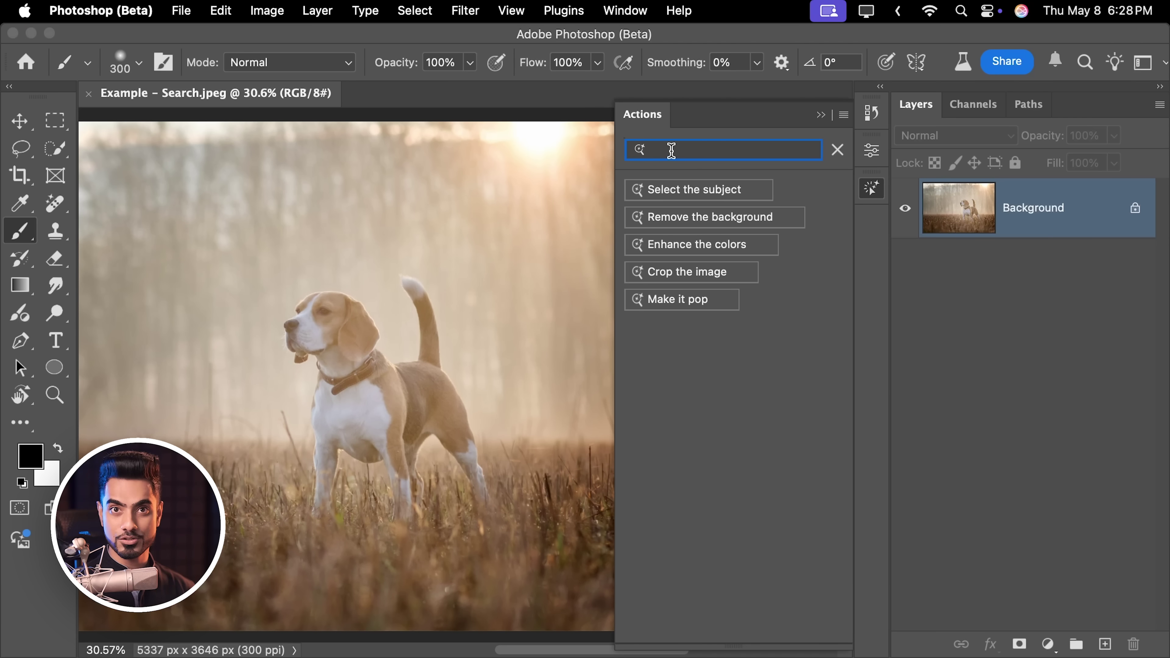
text(remove the haze)
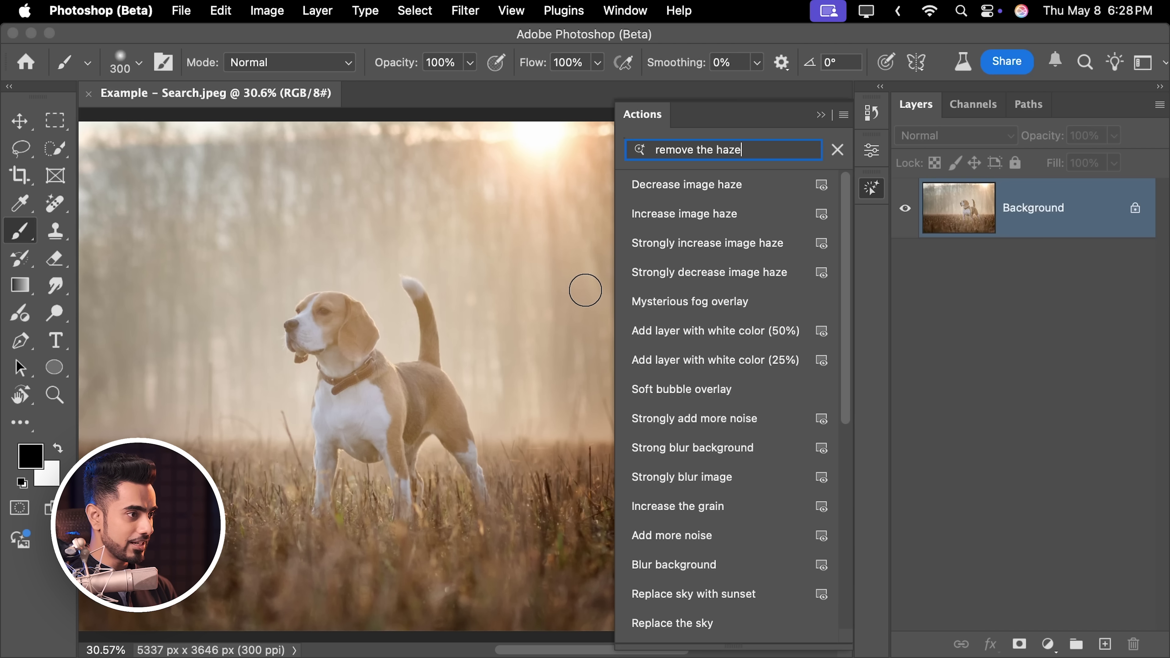
- Try Strongly increase image haze and Strongly decrease image haze on the whole dog photo, undoing each one
click(688, 249)
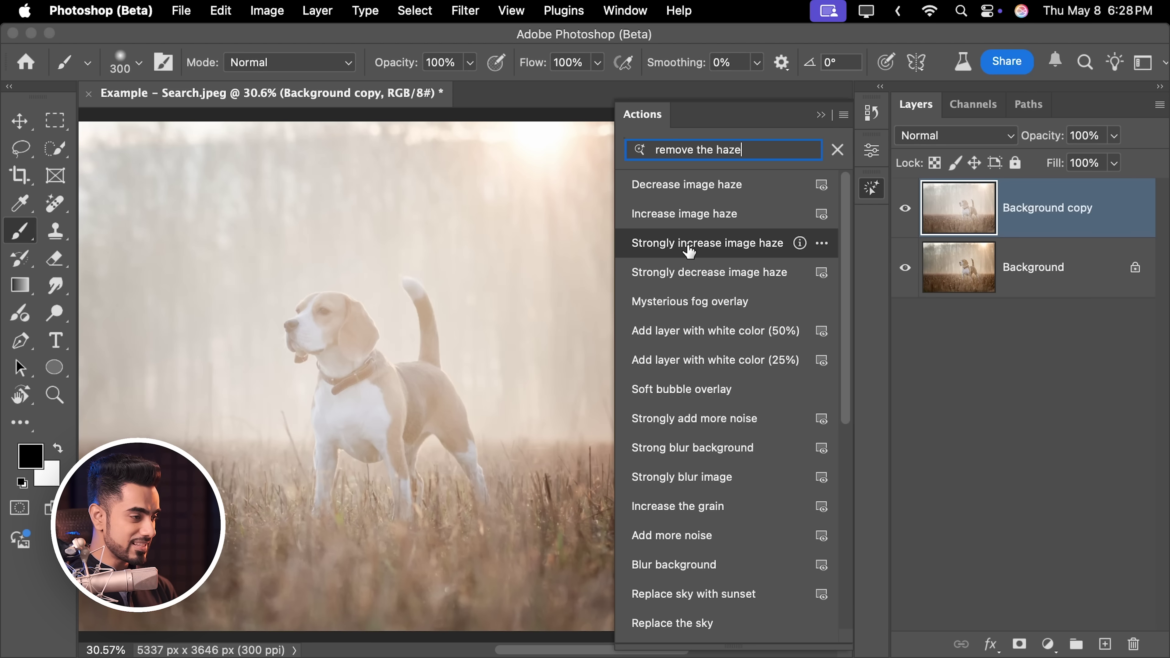
key(super+z)
click(692, 277)
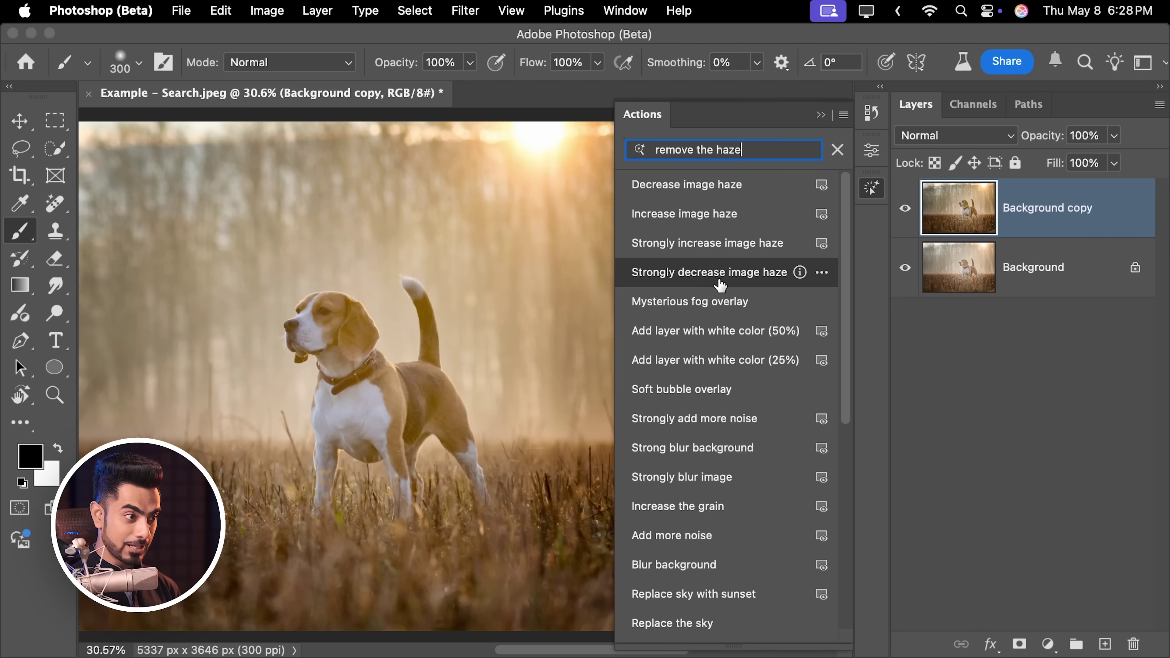
key(super+z)
- Apply Strongly decrease image haze on the subject only and compare the dog with the new layer hidden and shown
click(823, 276)
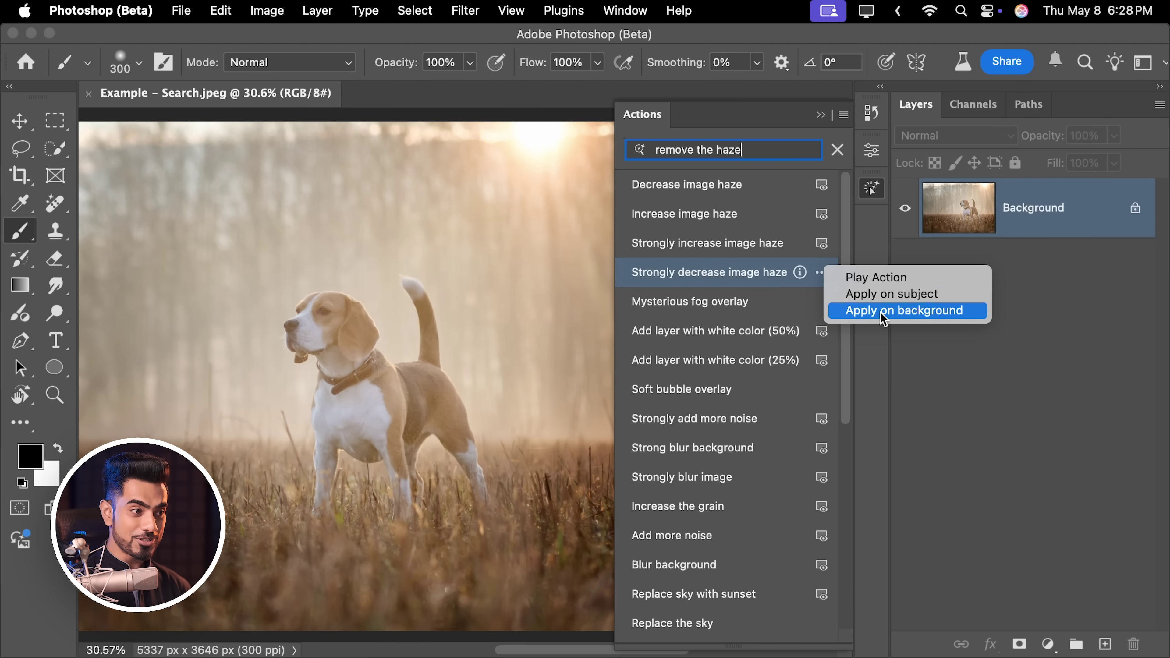
click(894, 295)
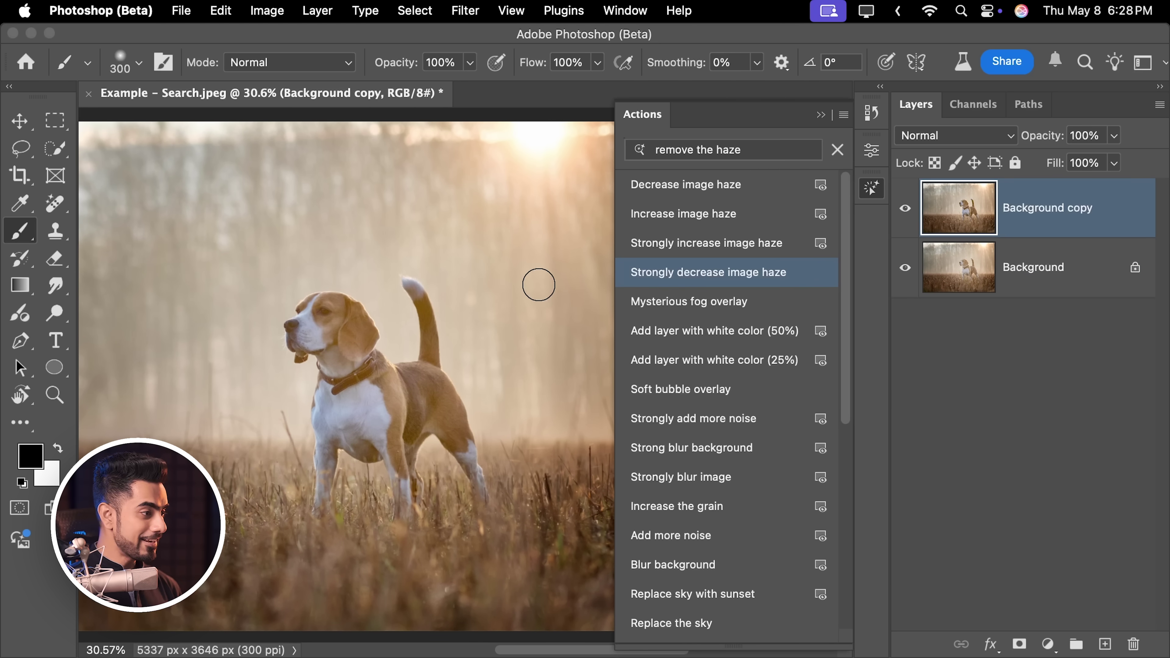
drag(435, 359, 463, 364)
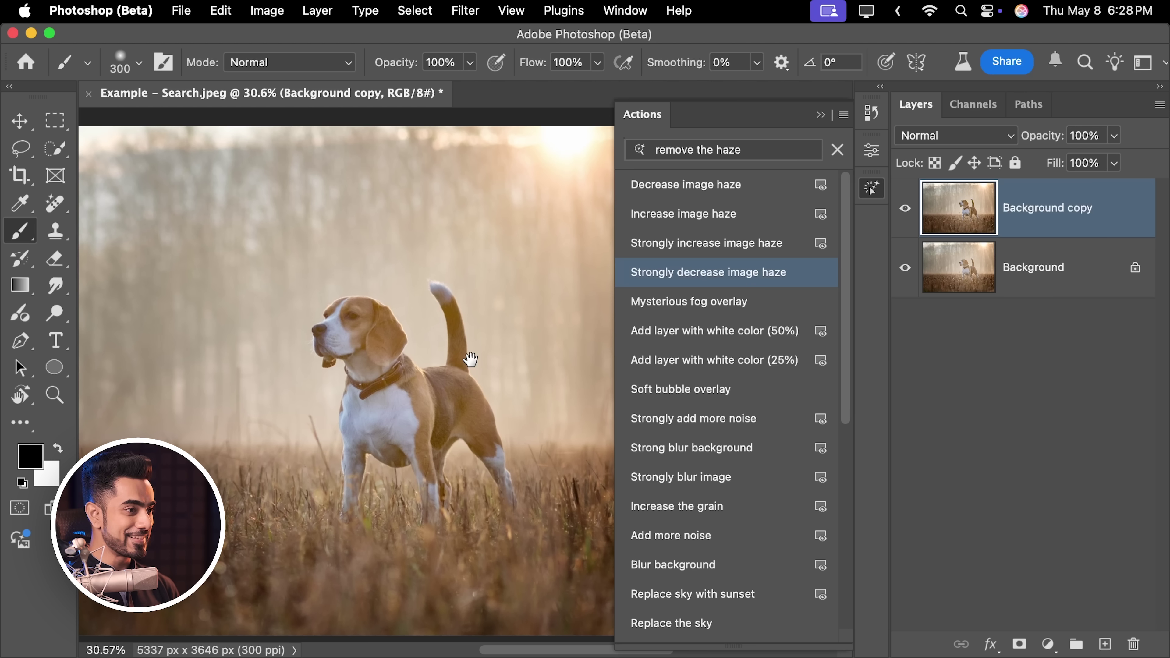
click(905, 217)
click(905, 213)
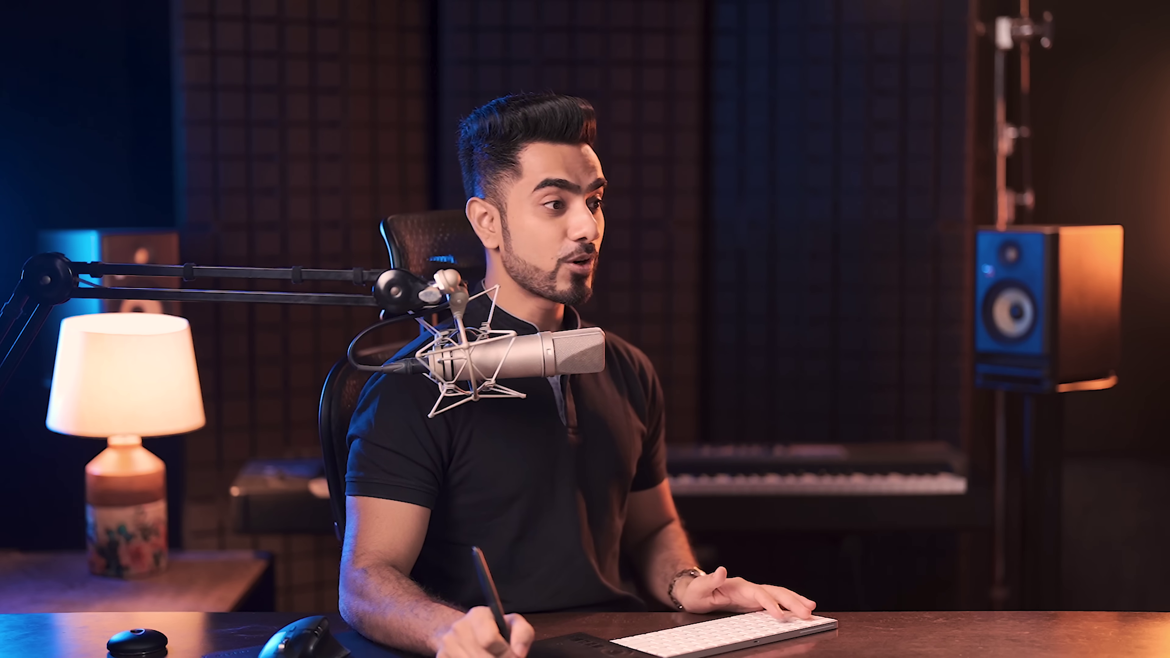
- Search the actions for "make it pop" and apply Add a strong contrast to the dog photo
drag(740, 149, 668, 151)
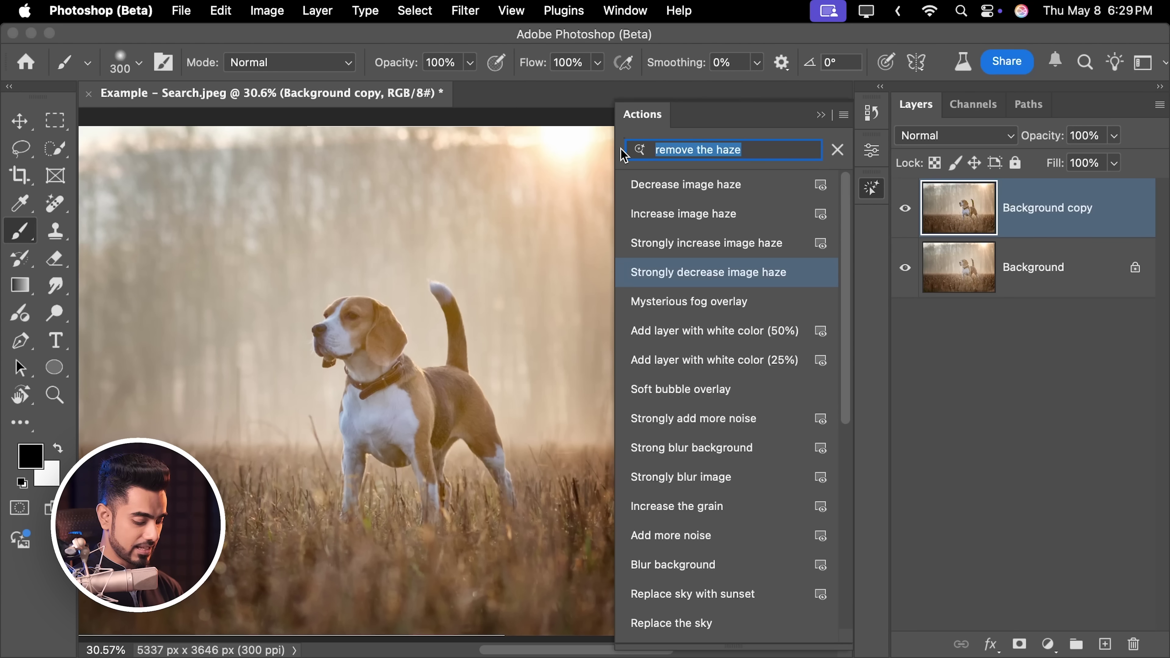
text(make it pop)
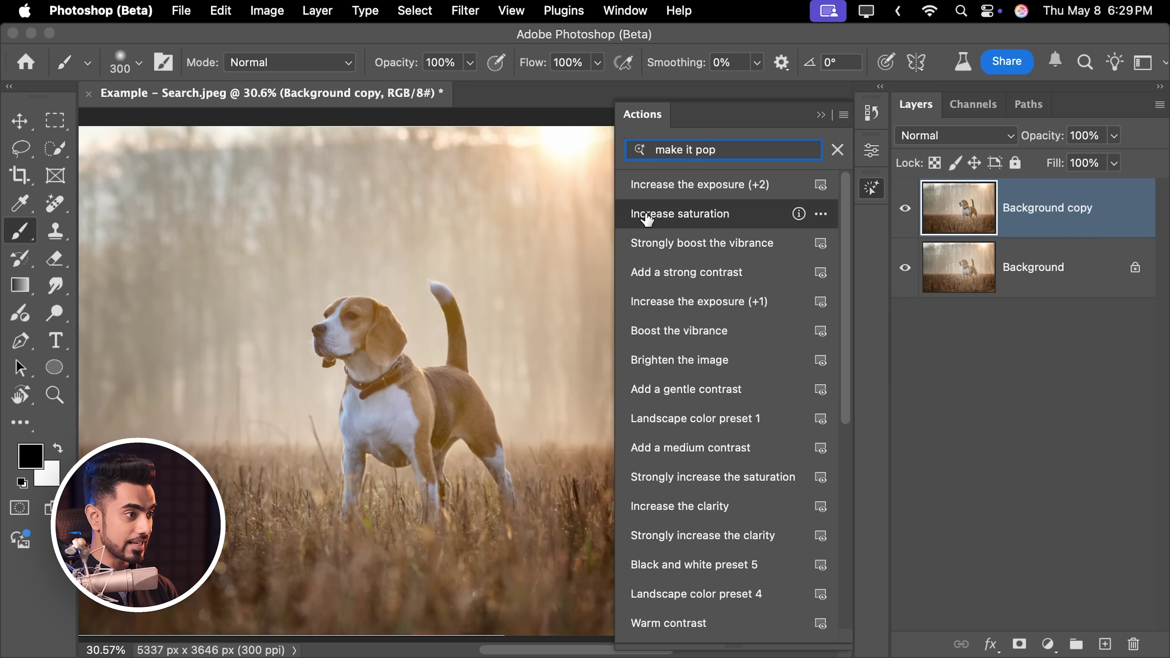
click(676, 275)
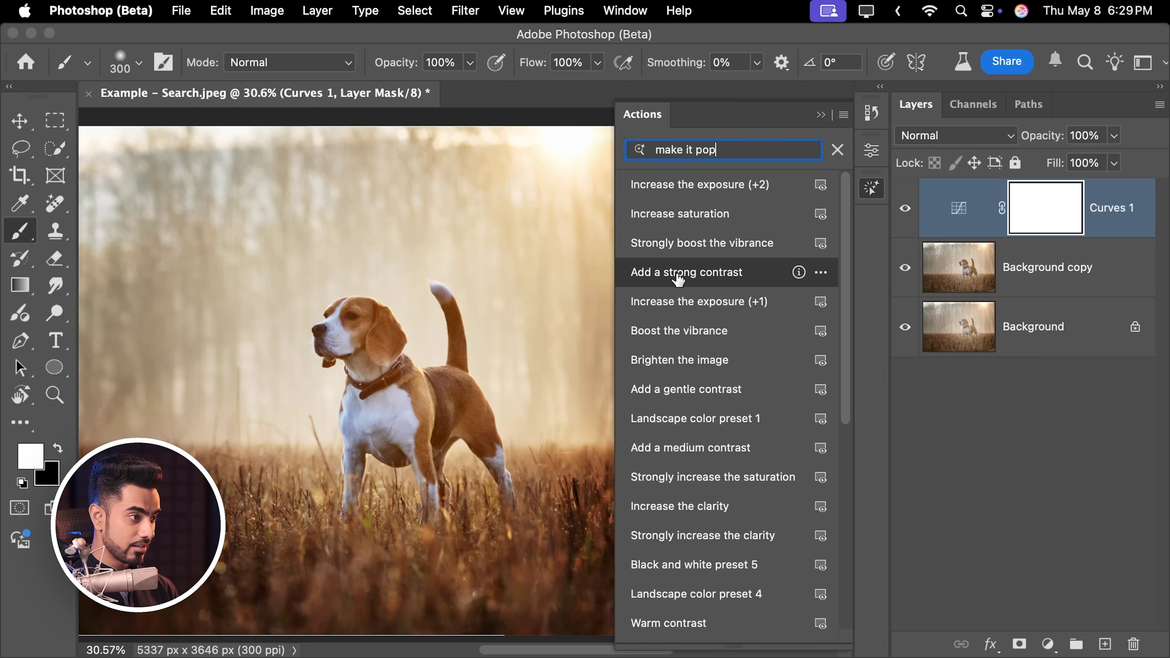
click(695, 276)
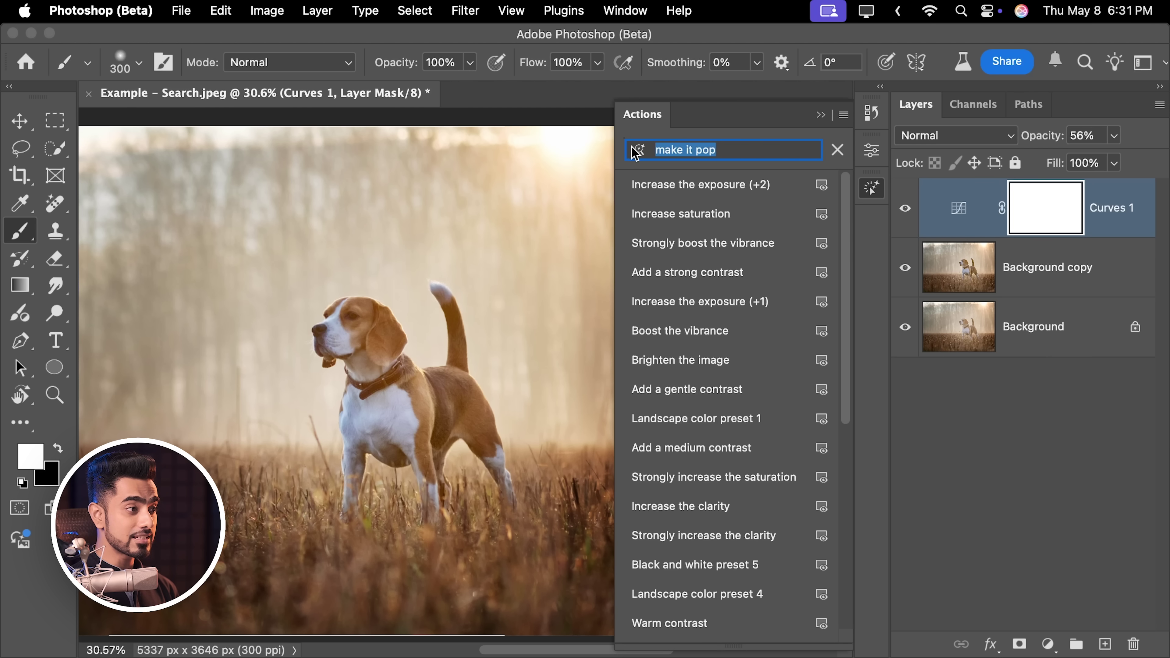
- Clear the action search and apply the Graphic pen effect from the full list to the dog photo
key(BackSpace)
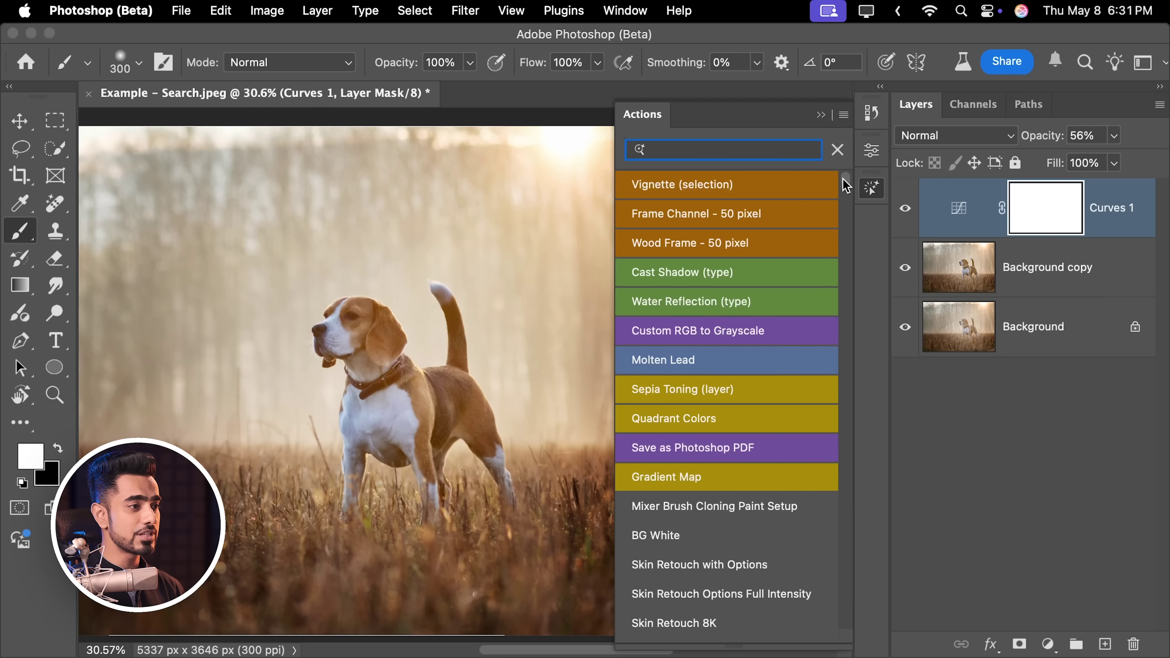
drag(848, 187, 824, 583)
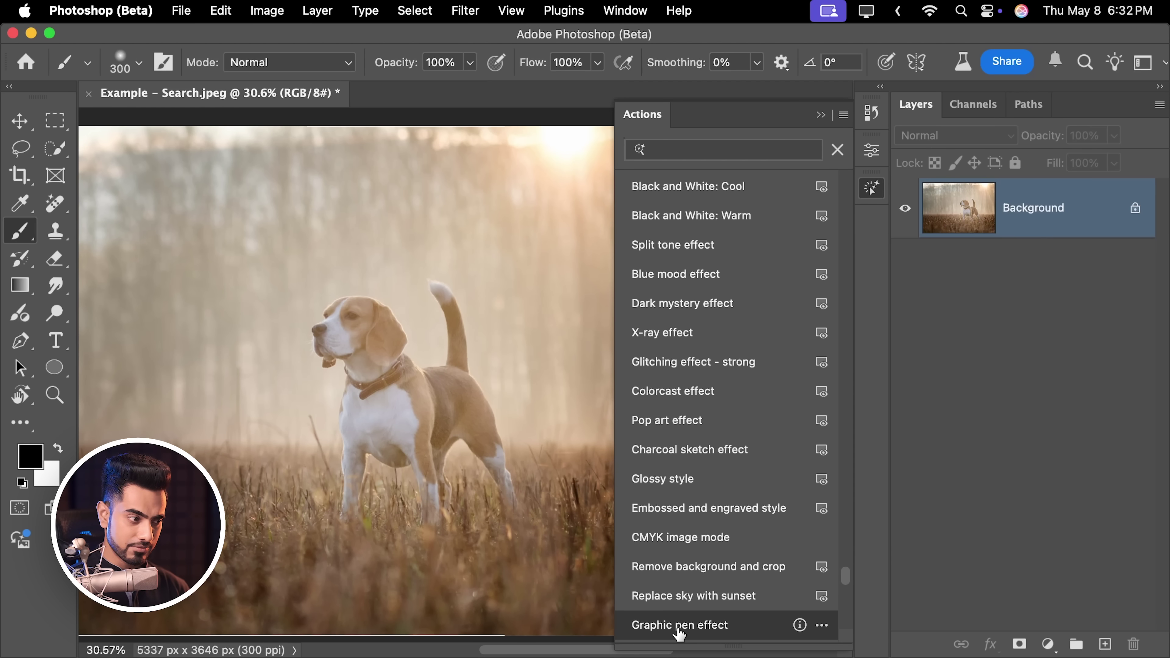
click(681, 631)
click(689, 627)
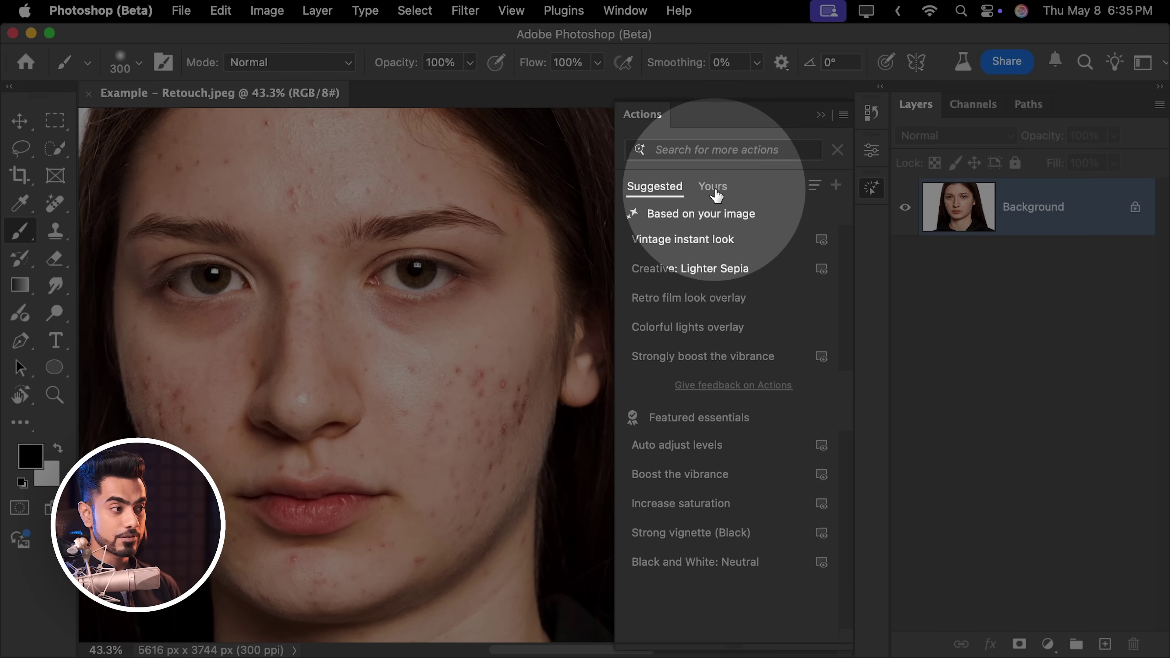
- Look through the PiXimperfect Pro Fast Skin Retouch set under Yours and return to the Suggested actions
click(714, 188)
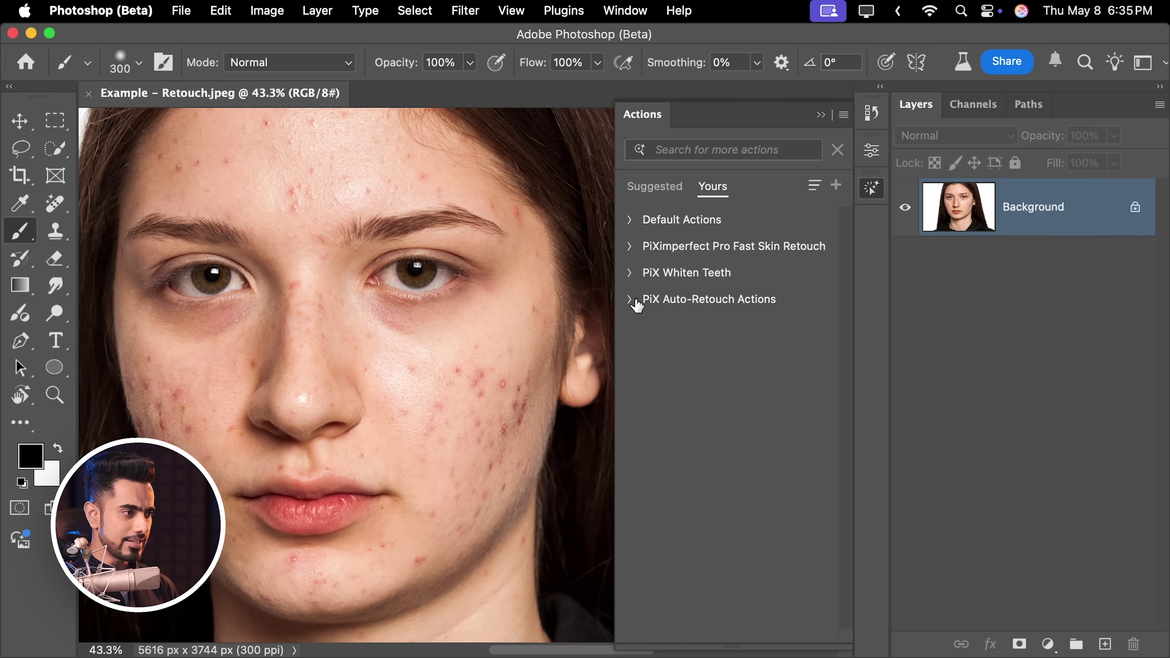
click(629, 246)
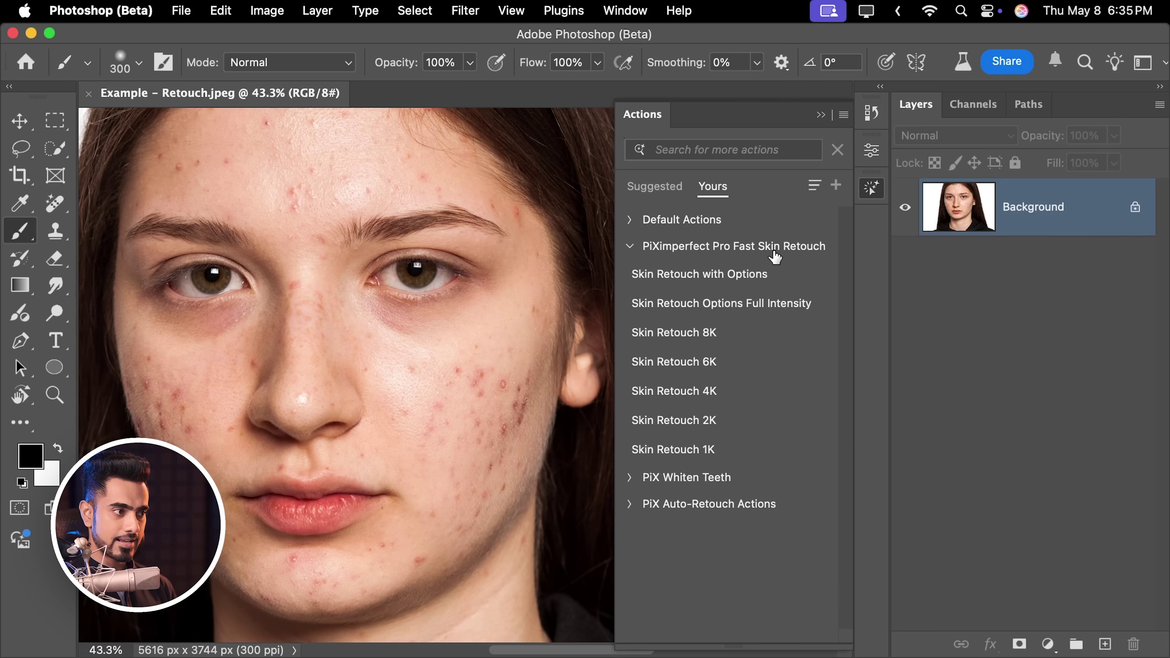
click(630, 246)
click(659, 189)
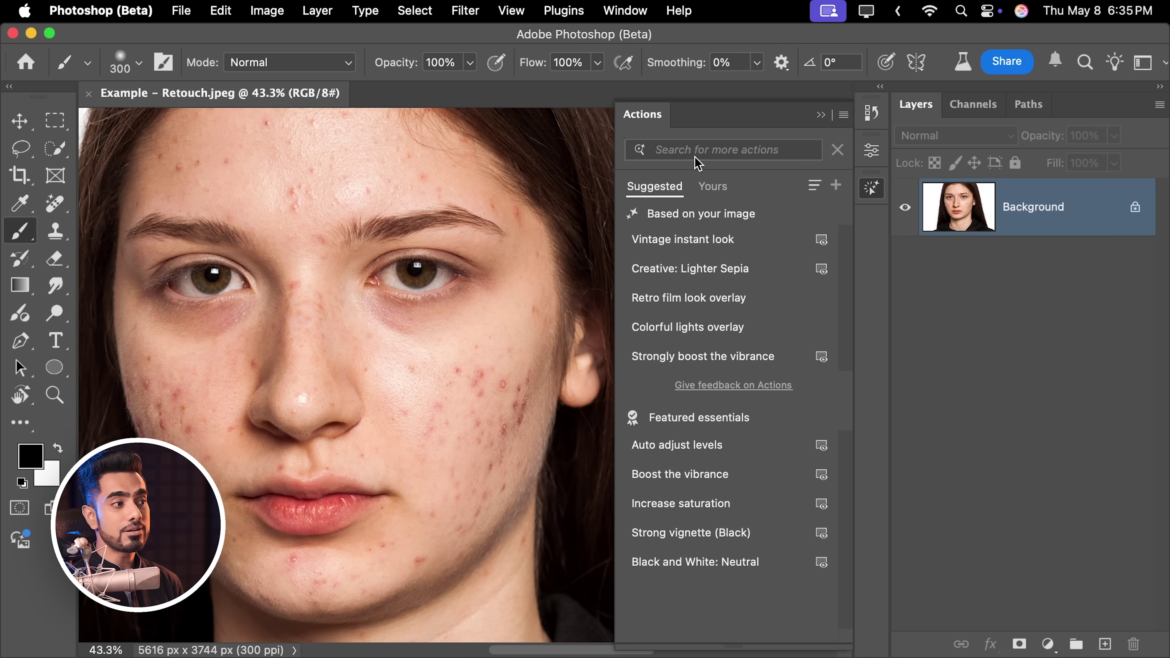
- Search the actions for "retouch" and run Skin Retouch 4K on the face photo
click(701, 151)
text(retouch)
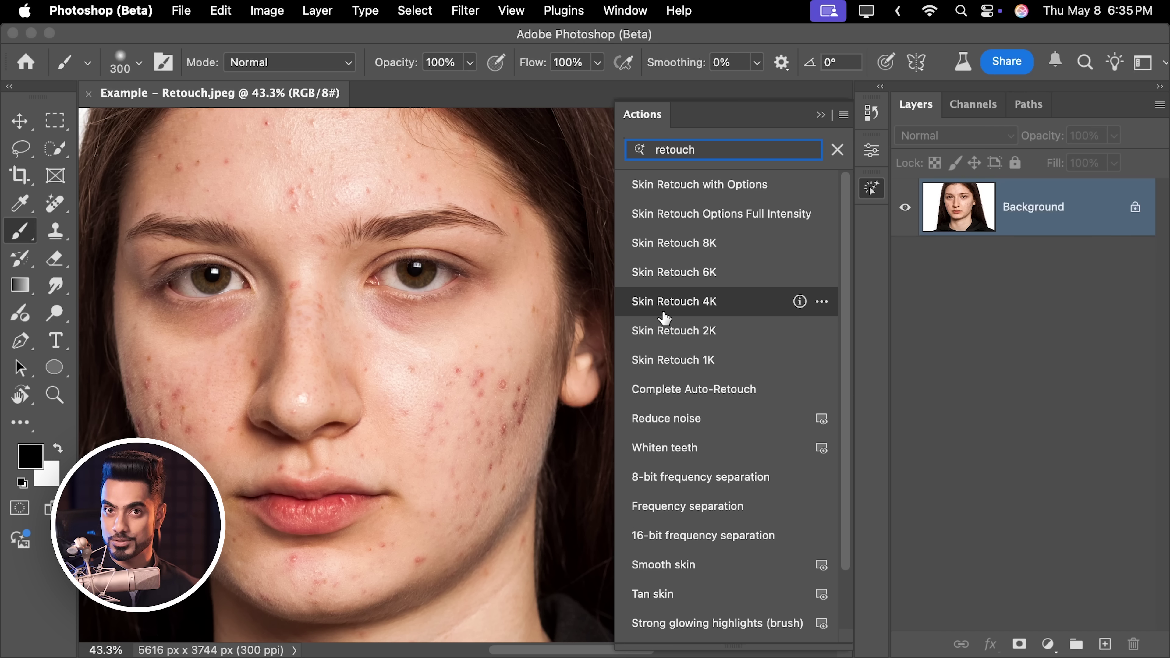
click(686, 302)
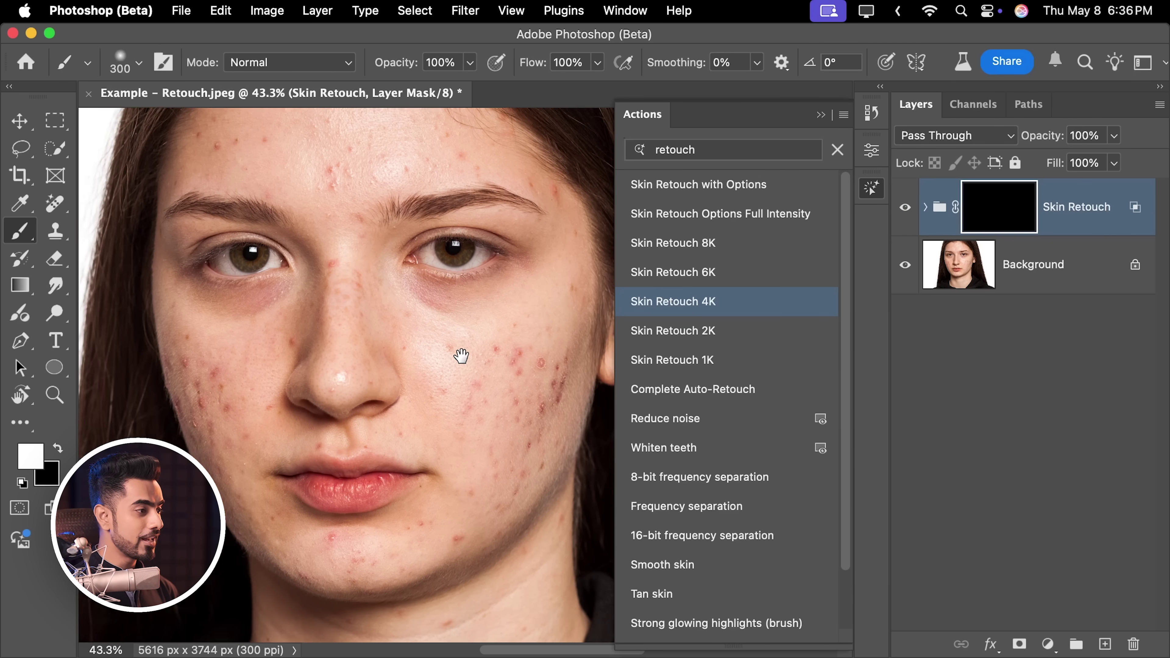
- Paint white on the Skin Retouch mask over the blemished cheek beside the Actions list and the forehead, with brush sizes between 200 and 400
key(bracketright)
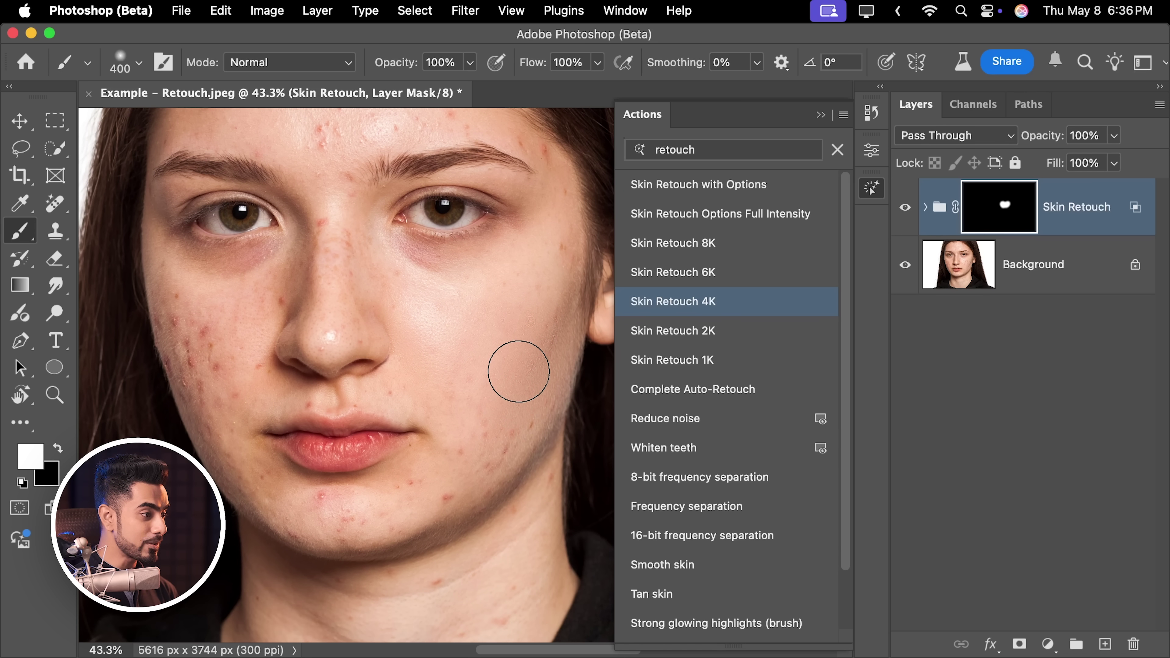
drag(519, 371, 460, 476)
scroll(436, 413, up, 5)
mouse_move(358, 244)
mouse_down()
mouse_move(345, 288)
mouse_move(358, 300)
mouse_move(479, 275)
mouse_move(447, 270)
mouse_move(472, 293)
mouse_up()
scroll(472, 293, down, 2)
key(bracketleft)
key(bracketleft)
key(bracketleft)
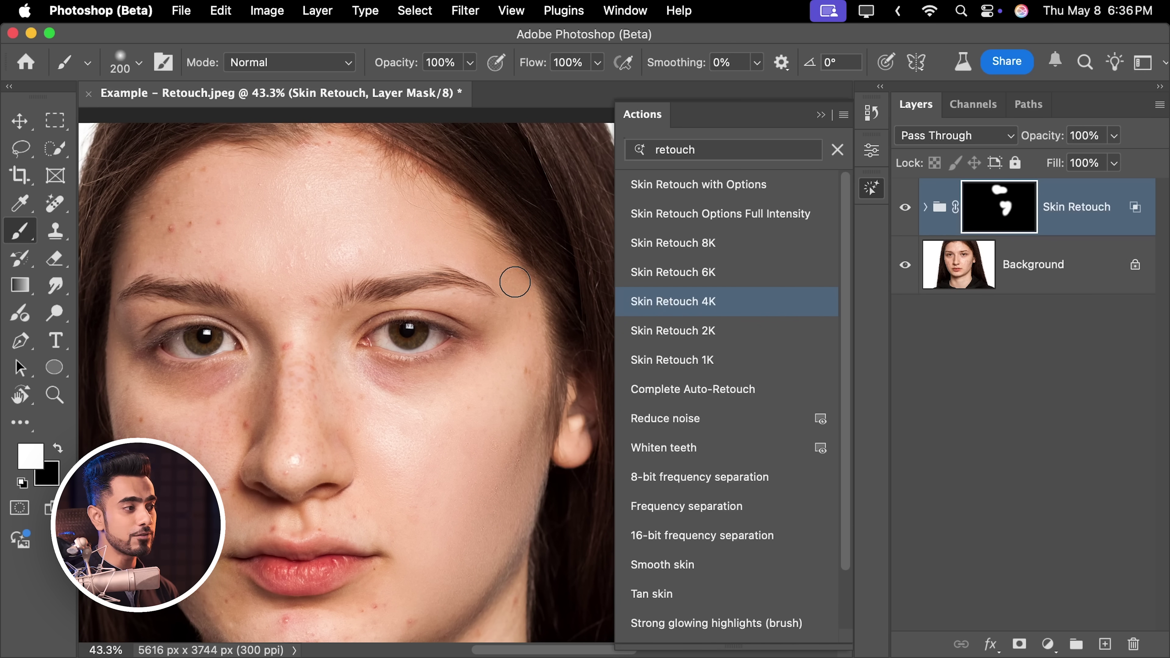
scroll(501, 396, left, 4)
scroll(501, 396, down, 1)
key(bracketright)
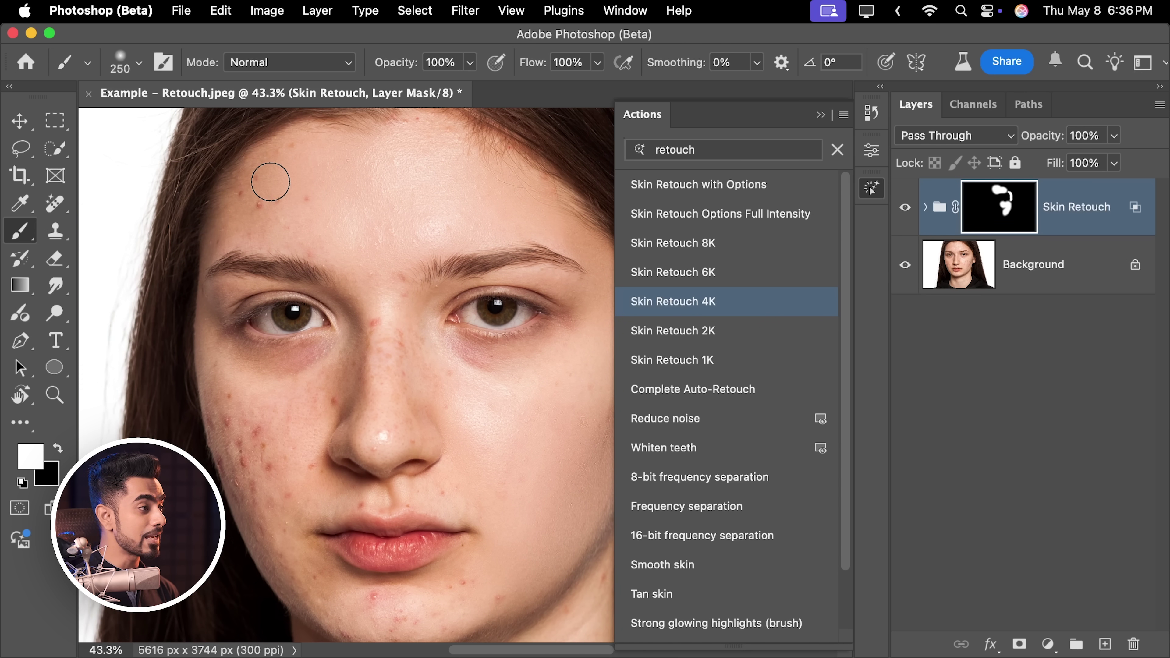
scroll(244, 258, down, 2)
scroll(244, 258, right, 1)
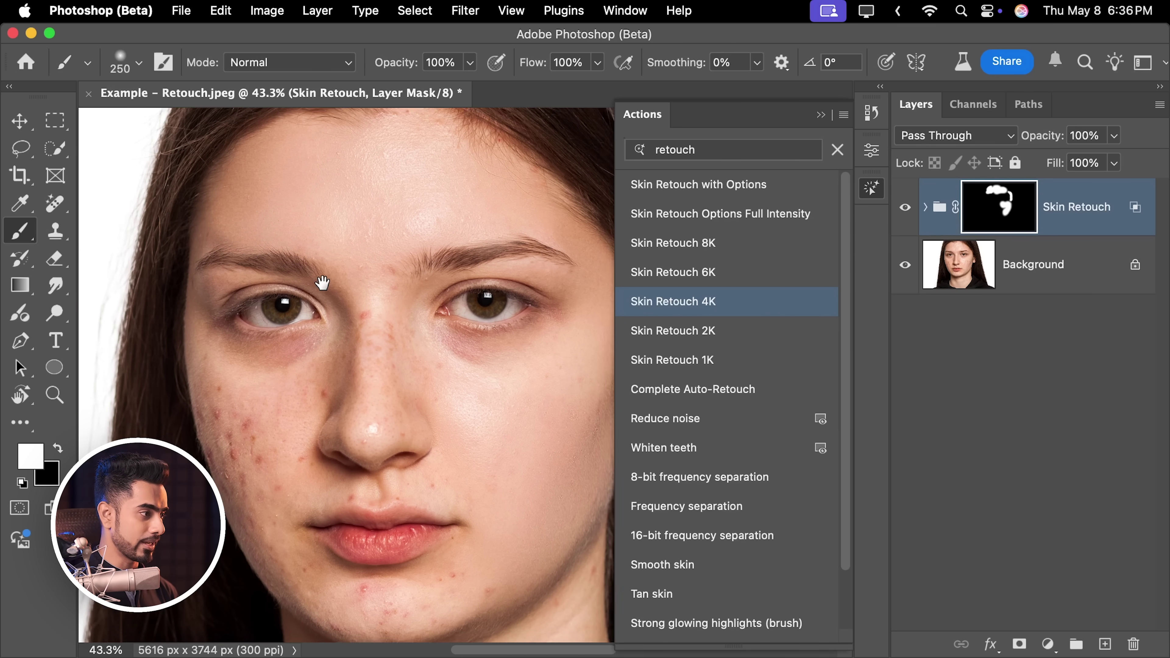
- Paint white on the Skin Retouch mask over the other cheek, nose and chin, using a 400 brush and smaller sizes down to 200
key(bracketright)
key(bracketright)
key(bracketright)
drag(227, 346, 253, 410)
key(bracketleft)
key(bracketleft)
key(bracketleft)
key(bracketleft)
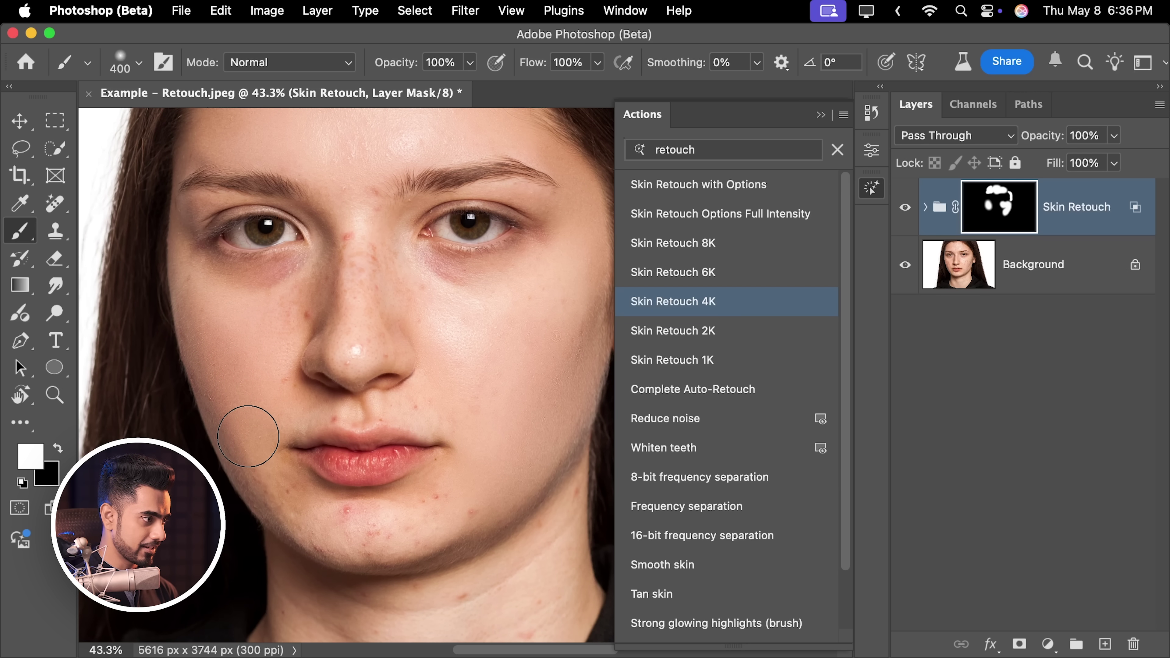
scroll(271, 412, down, 2)
scroll(271, 412, right, 1)
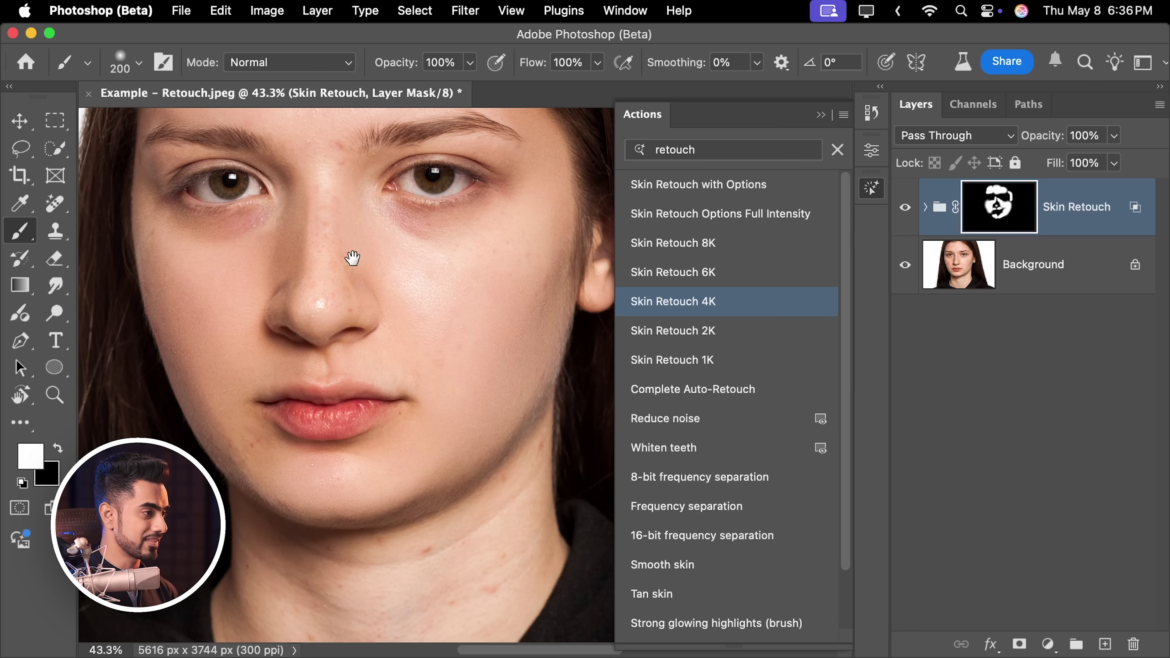
- Hide and show the Skin Retouch group to compare the face before and after retouching
drag(353, 258, 382, 302)
scroll(345, 258, down, 2)
drag(346, 258, 375, 302)
click(906, 210)
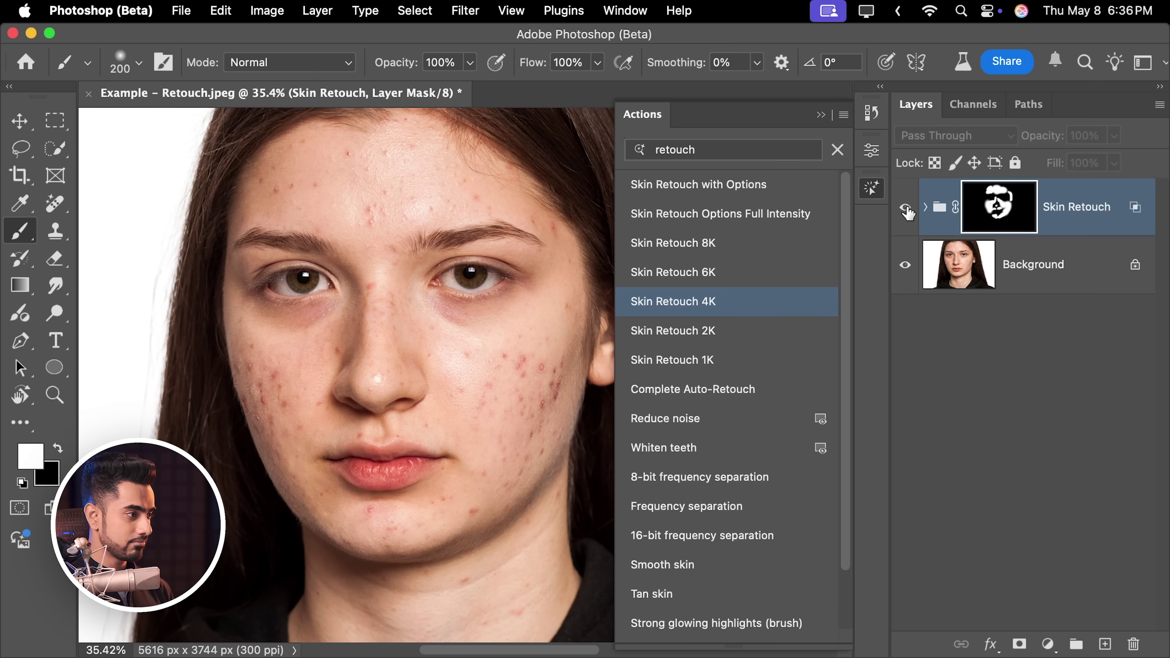
click(905, 209)
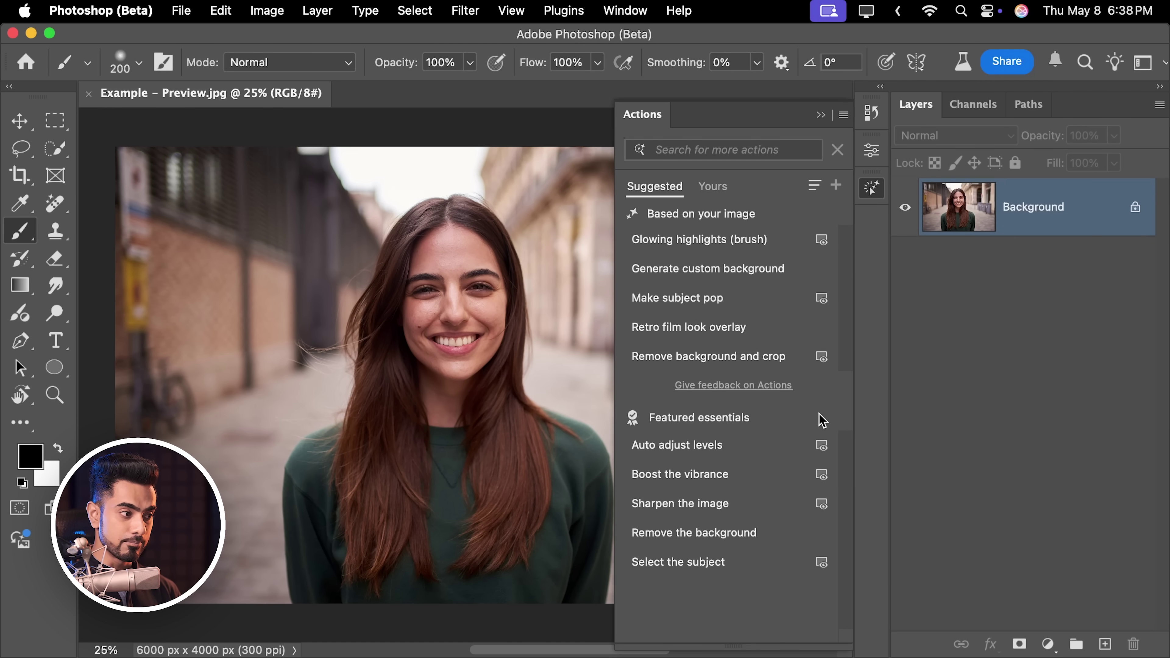
- Try the Boost the vibrance and Auto adjust levels actions on the smiling portrait, reverting each one
click(693, 478)
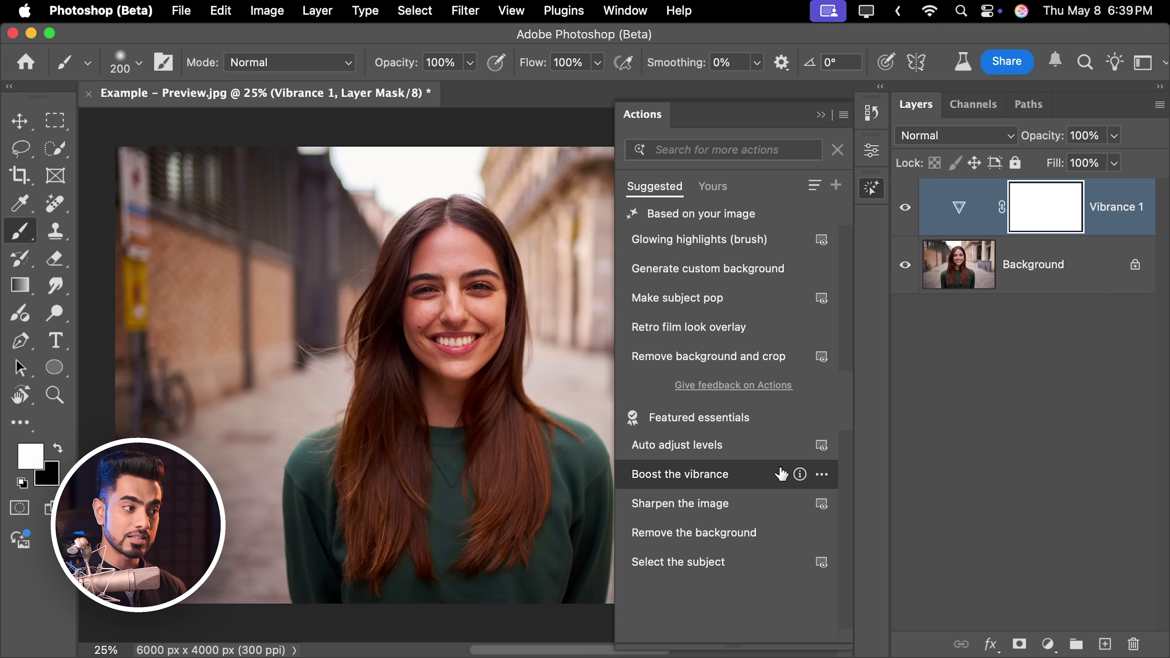
key(ctrl+z)
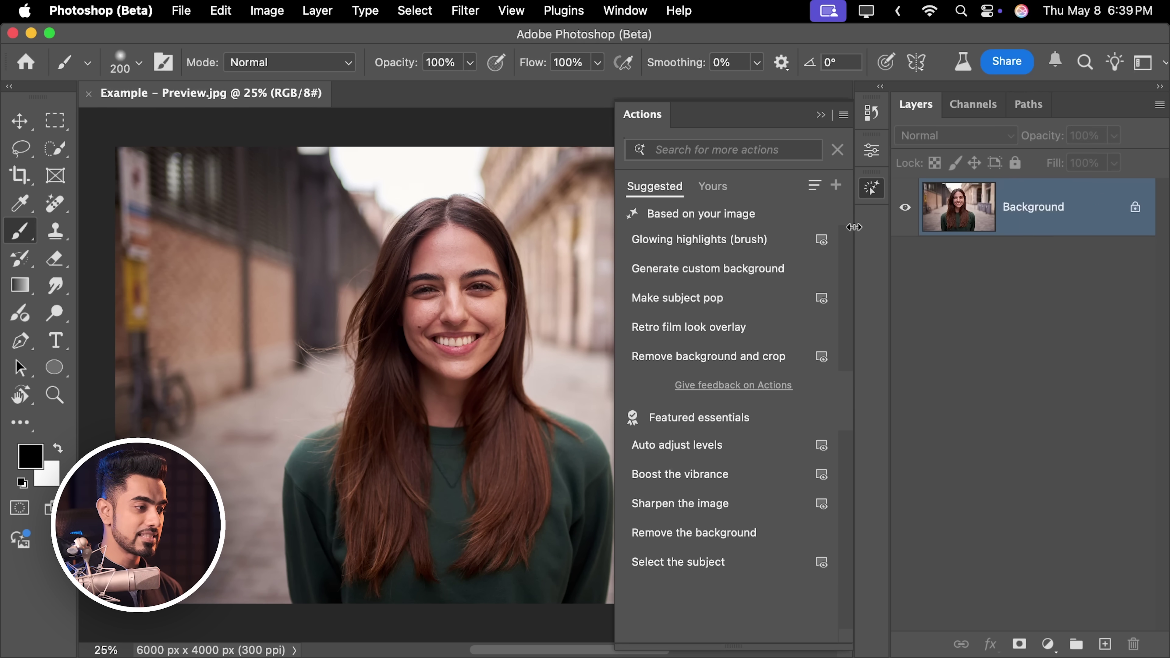
click(679, 451)
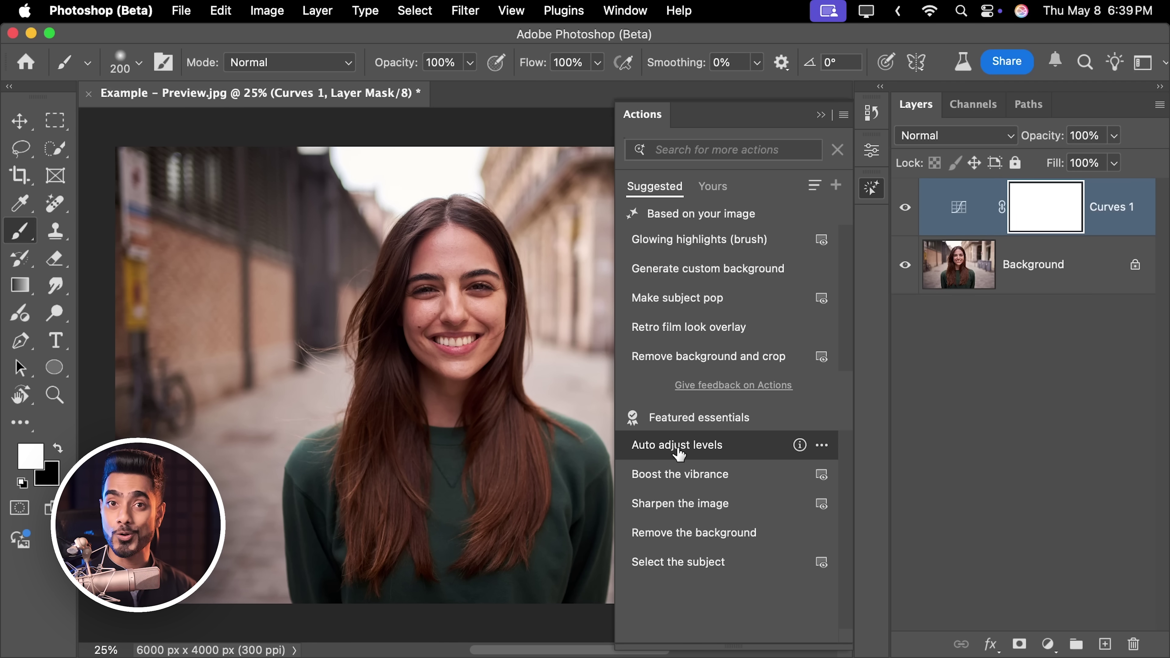
key(super+z)
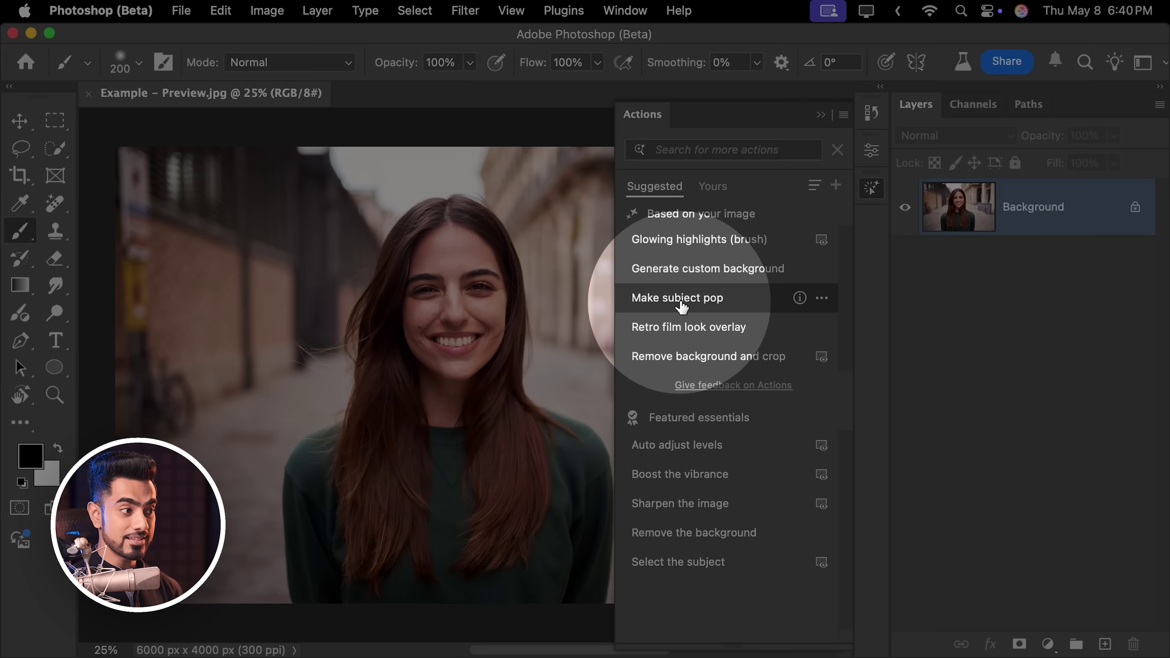
- Apply the Make subject pop action to the smiling portrait and toggle the Preview on hover option
click(691, 298)
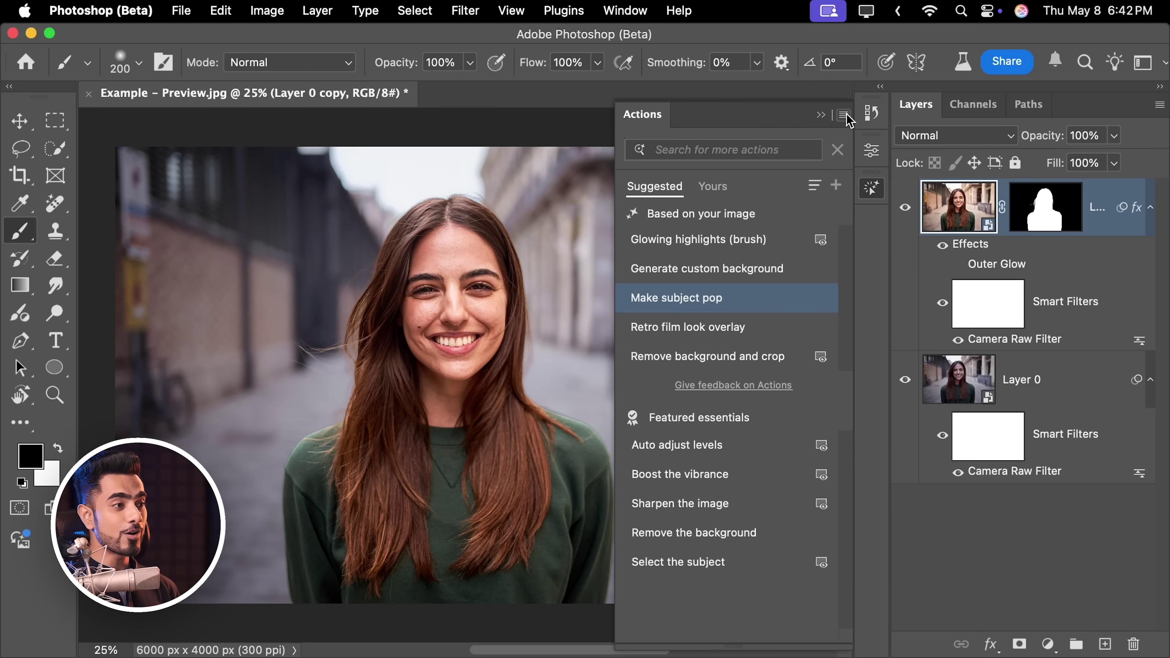
click(844, 115)
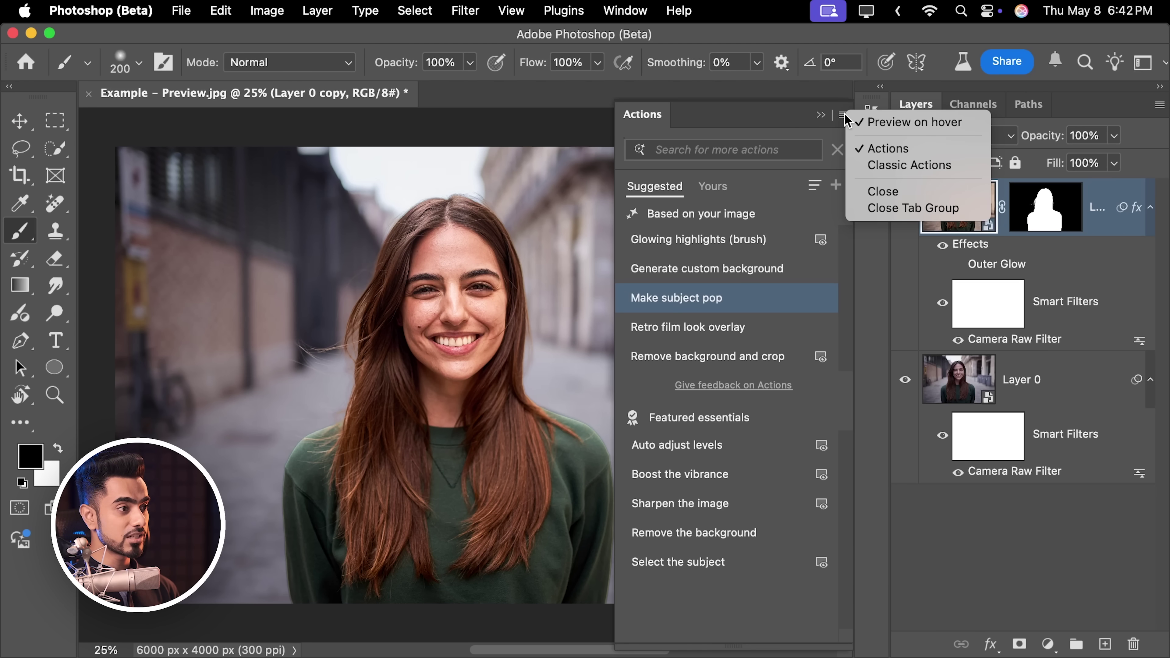
click(891, 125)
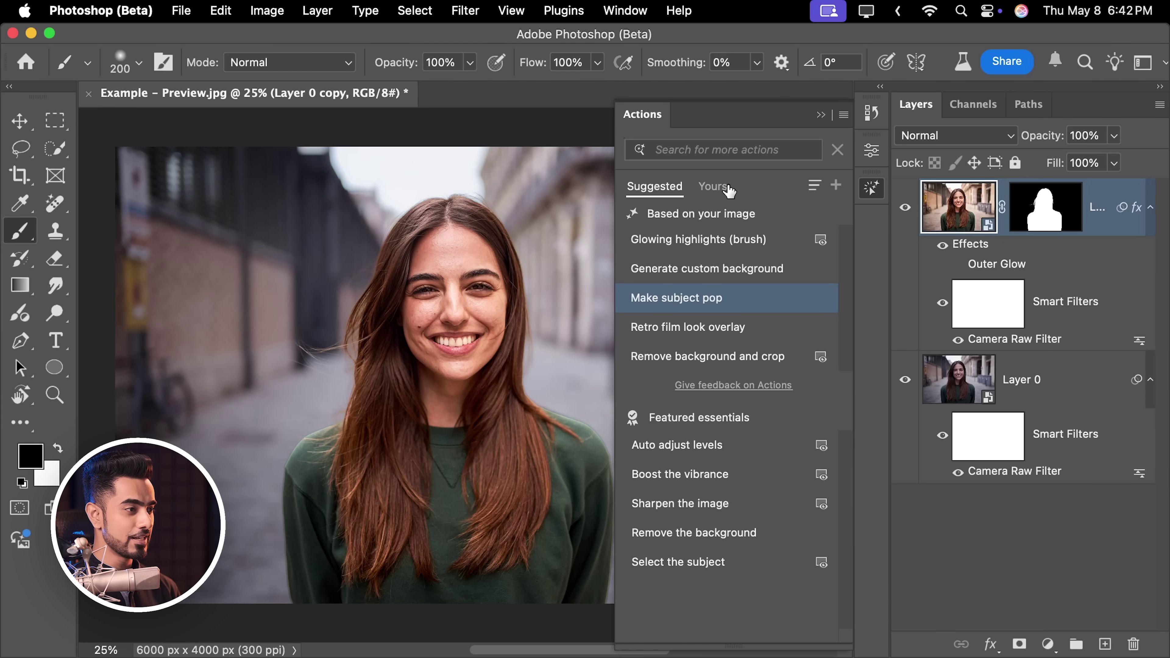
- Look through the colour-coded Default Actions set and the sets below it under Yours
click(713, 187)
click(638, 220)
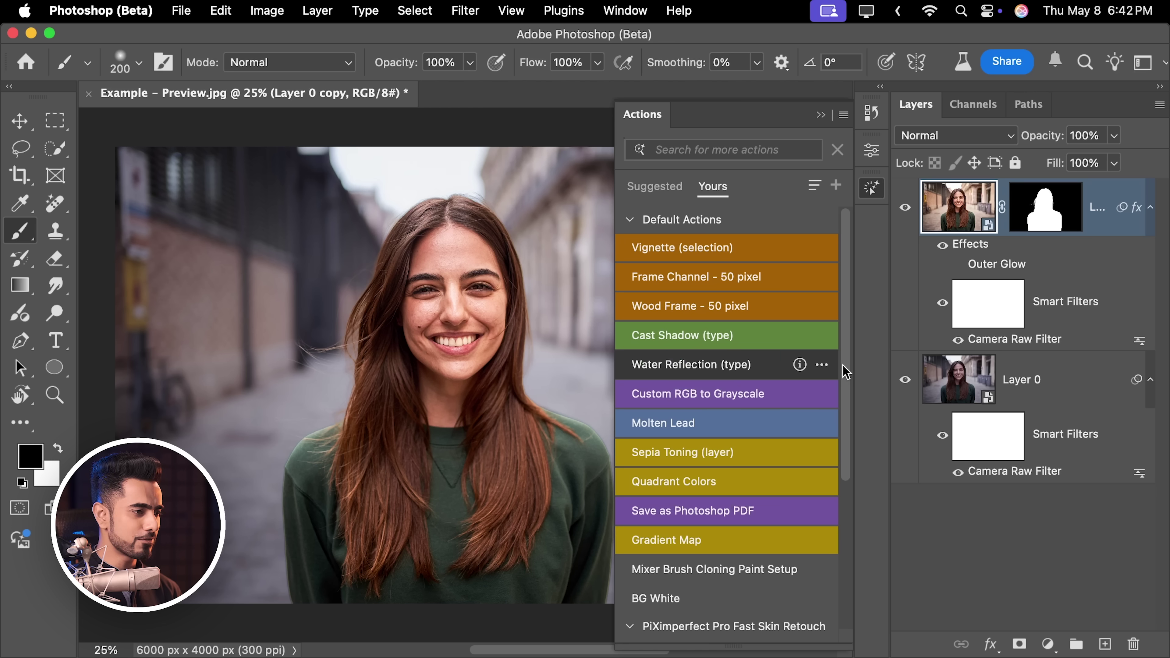
scroll(783, 415, down, 5)
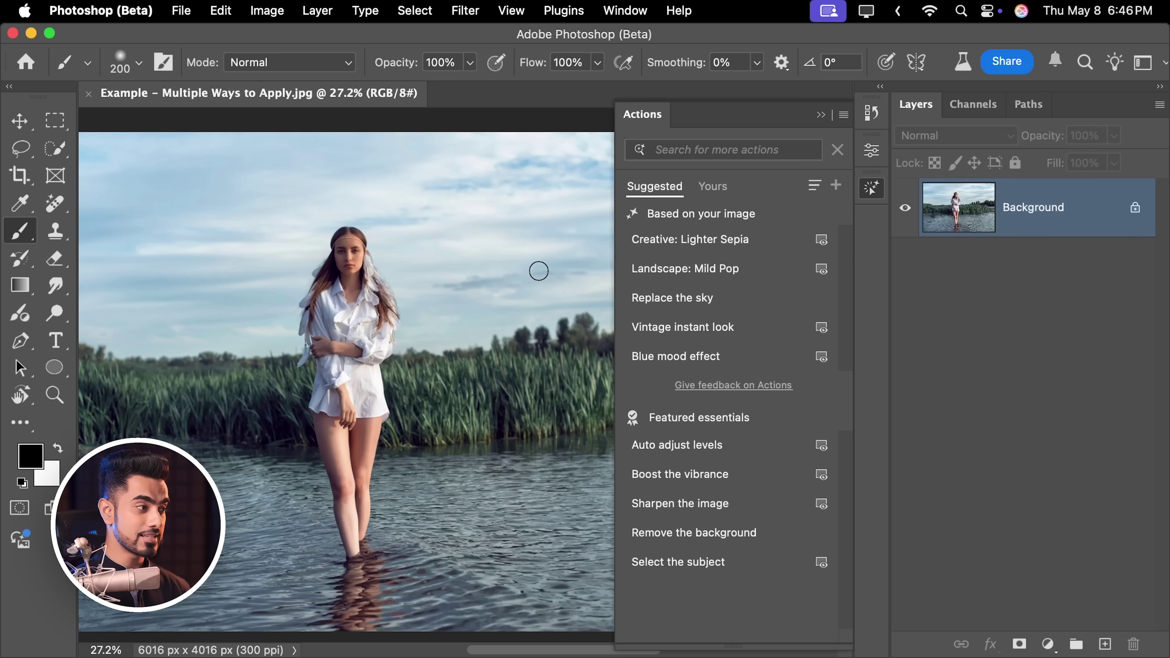
- Search the actions for "brighten" and apply Brighten the image on the subject of the lake photo
click(688, 151)
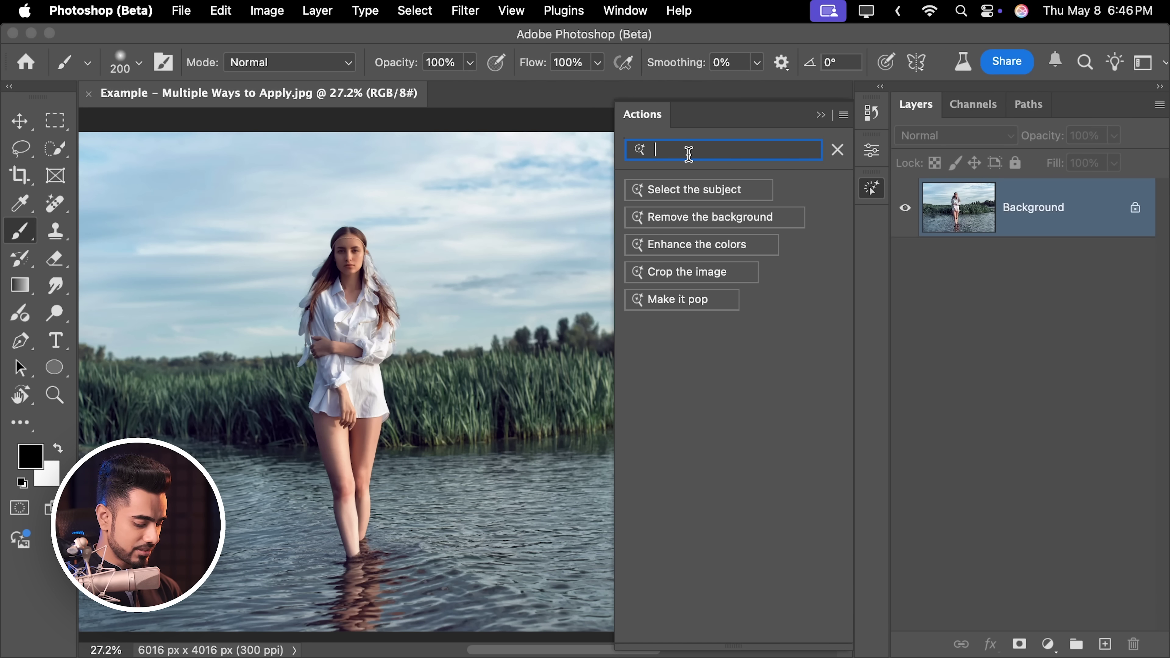
text(brighten)
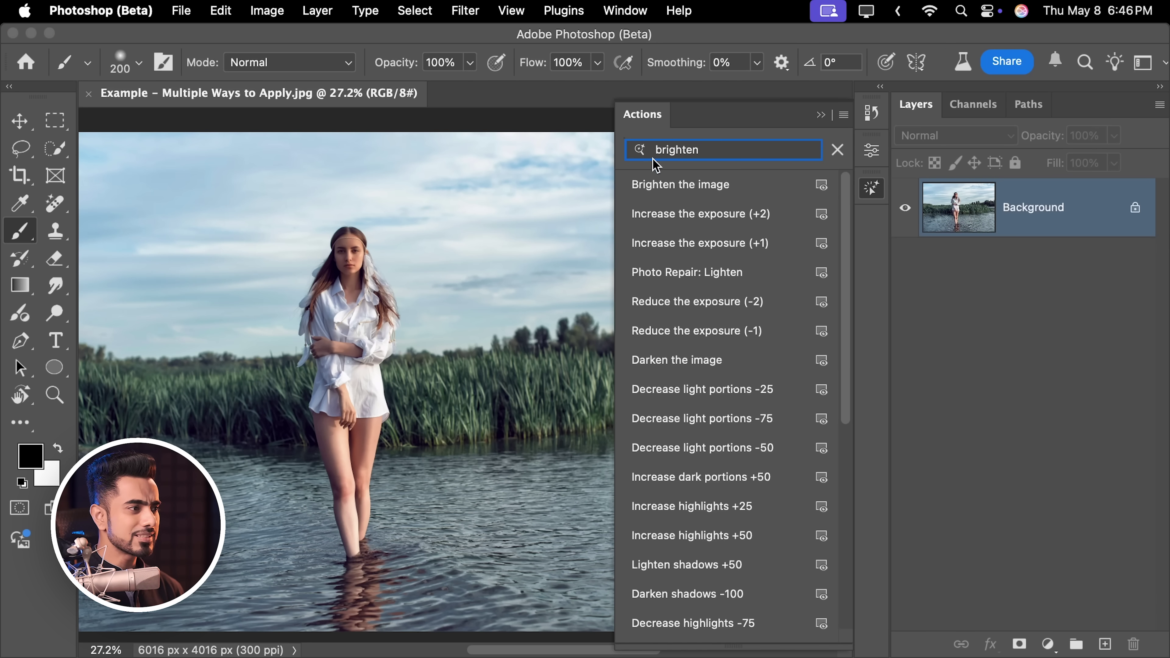
click(676, 194)
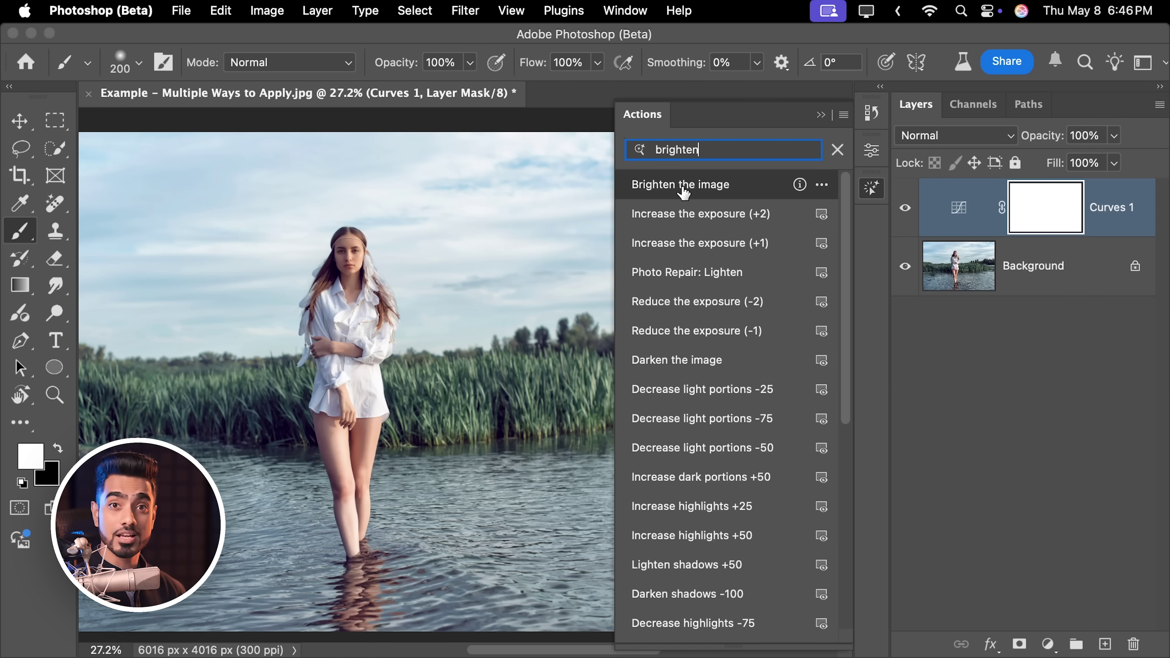
key(super+z)
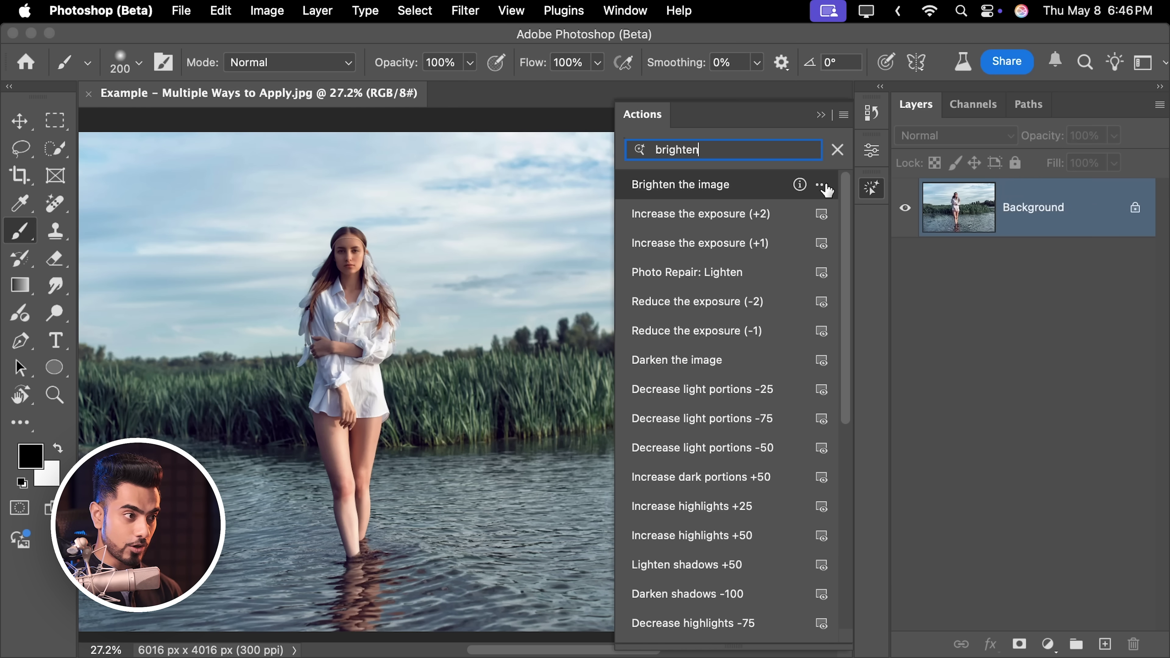
click(822, 184)
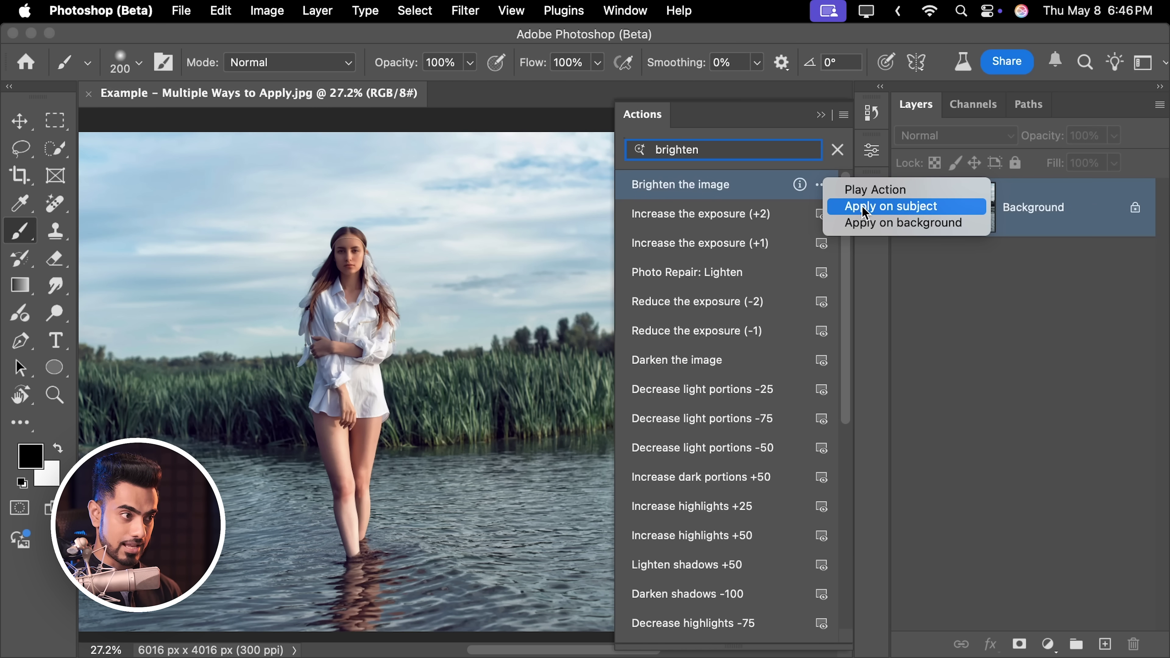
click(865, 211)
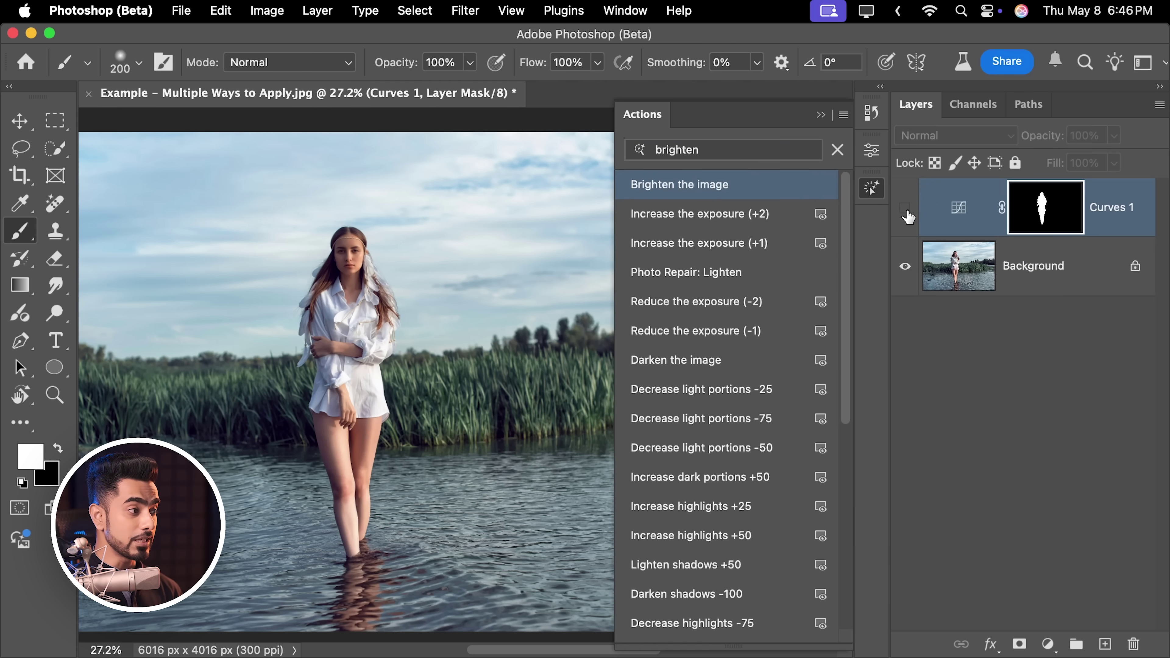
- Search the actions for "darken" instead and apply Darken the image on the background of the lake photo
triple_click(746, 150)
key(BackSpace)
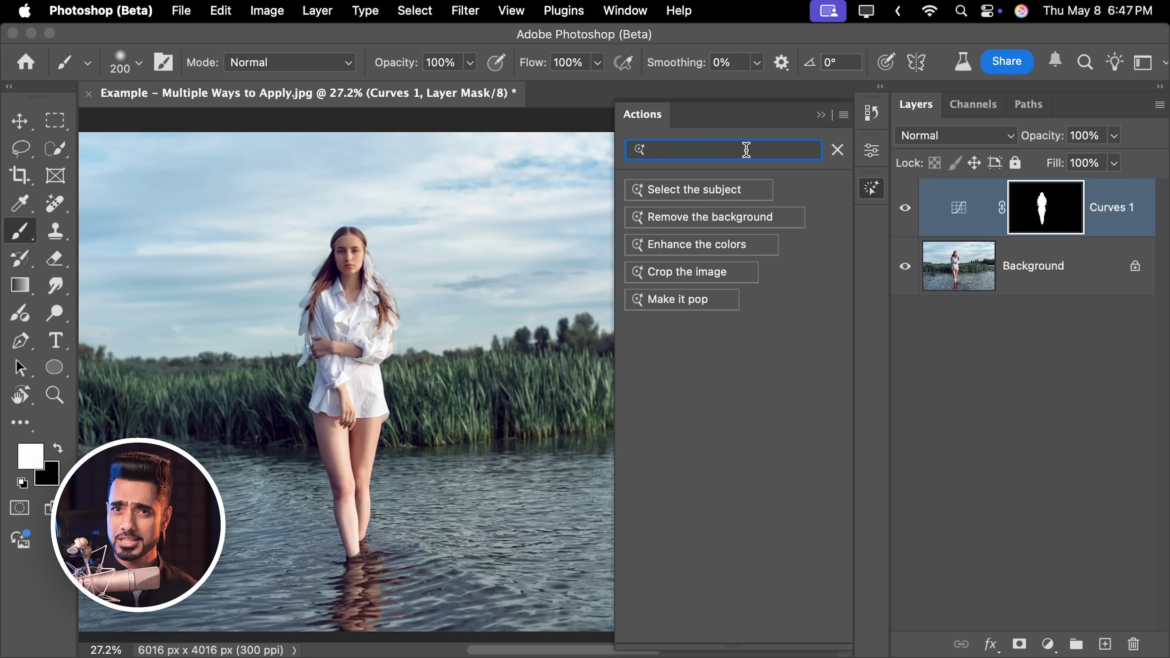
text(da)
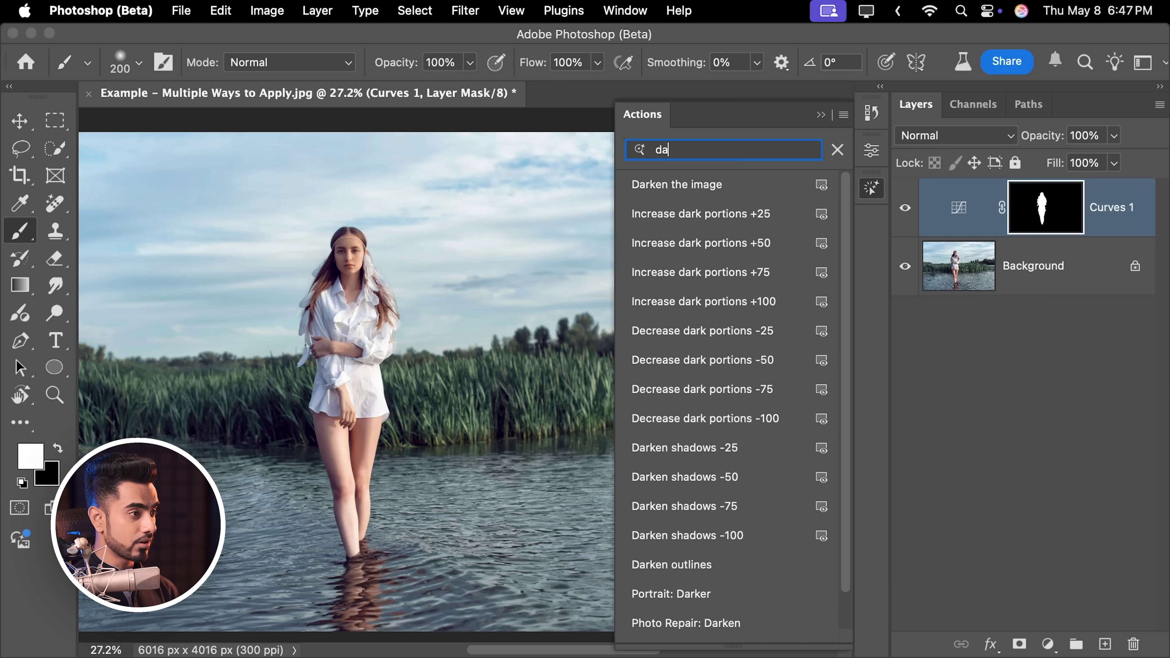
text(rken)
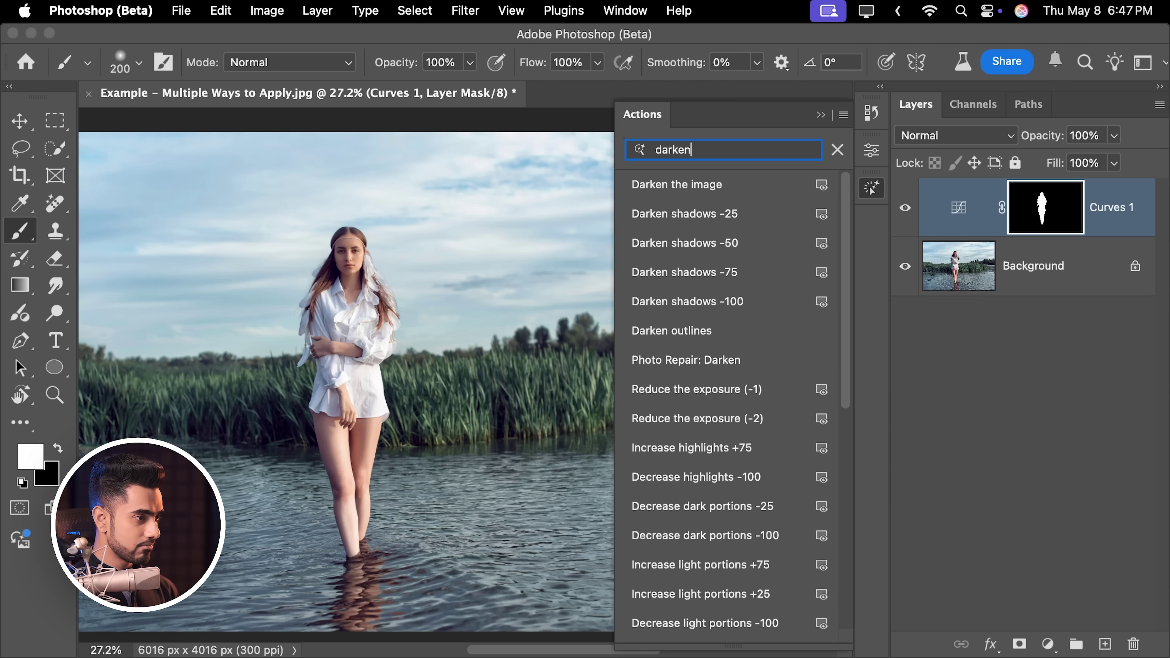
click(687, 190)
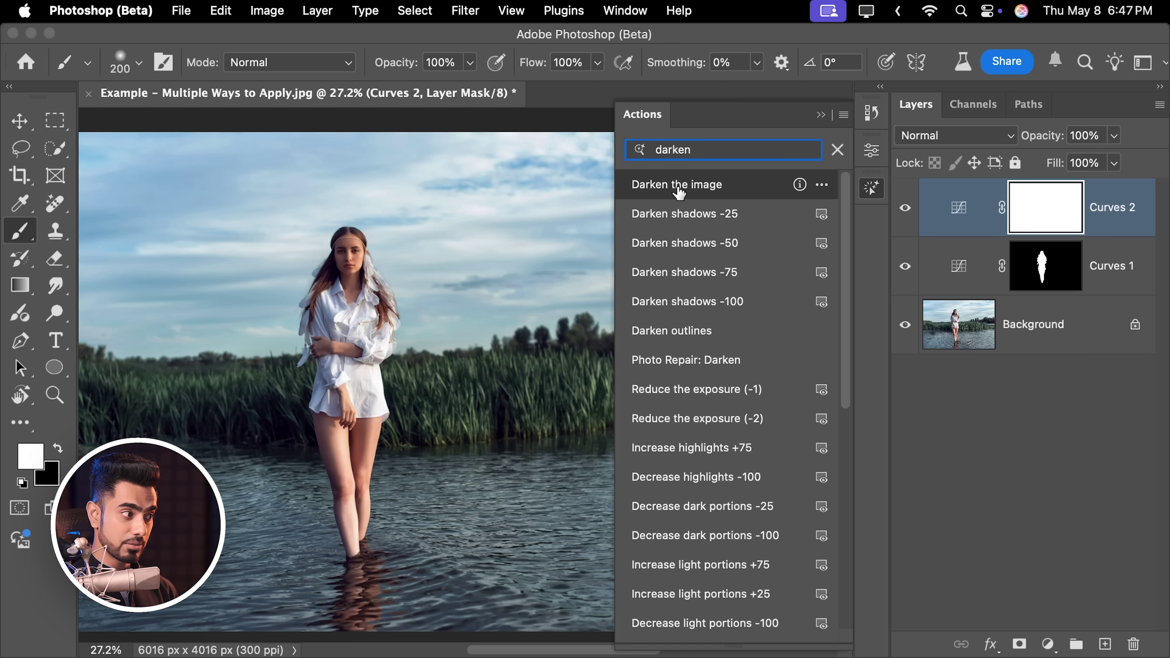
key(super+z)
click(822, 187)
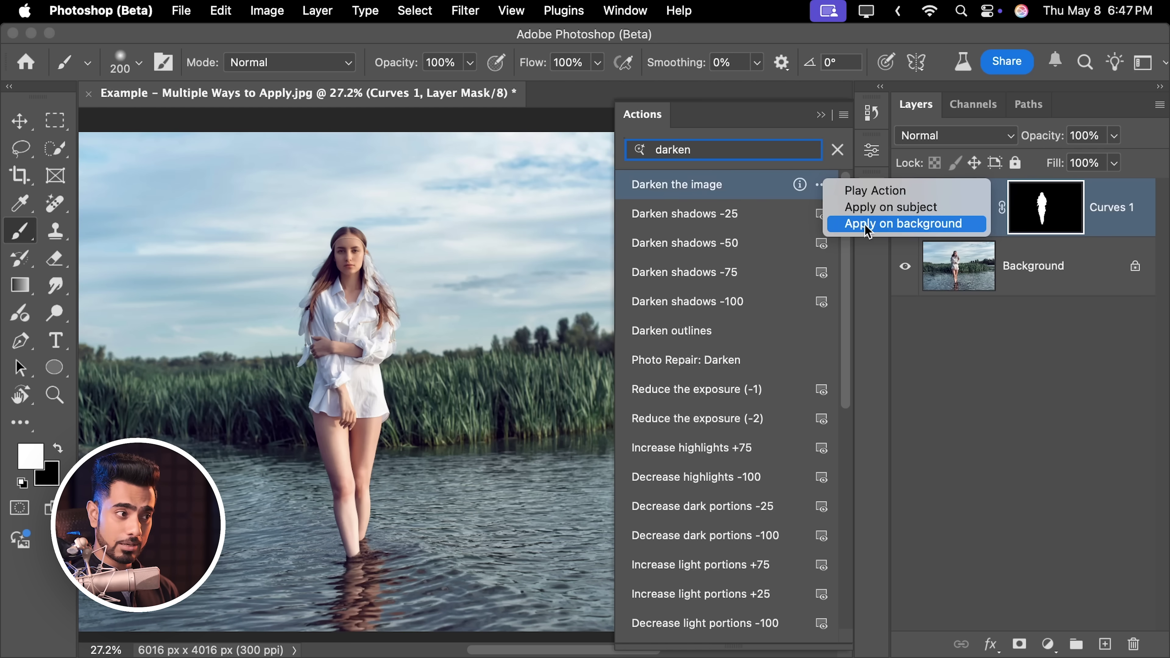
click(869, 224)
- Search the actions for "warm" and run Apply a warming filter on the whole lake photo
drag(713, 150, 634, 153)
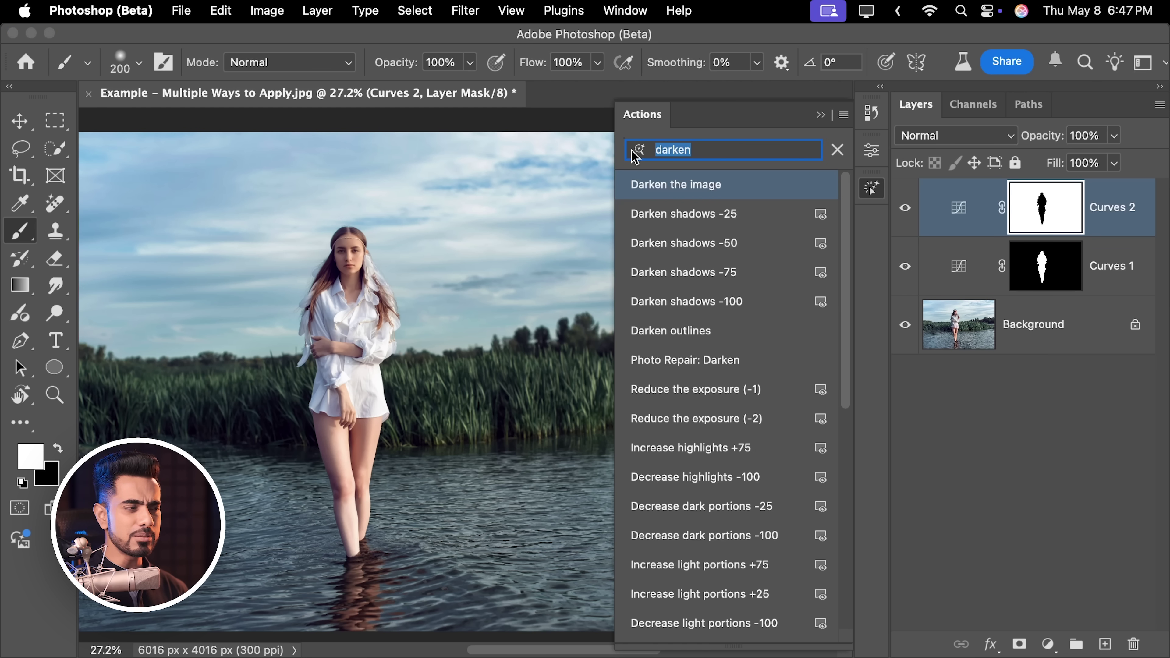
text(warm)
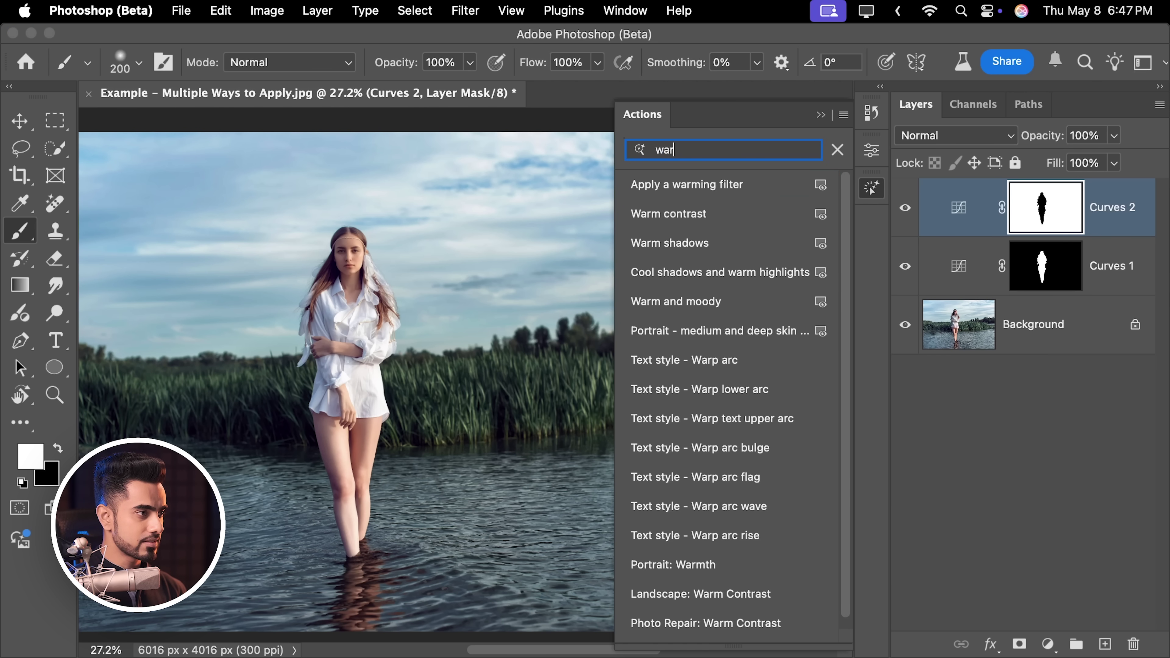
click(680, 185)
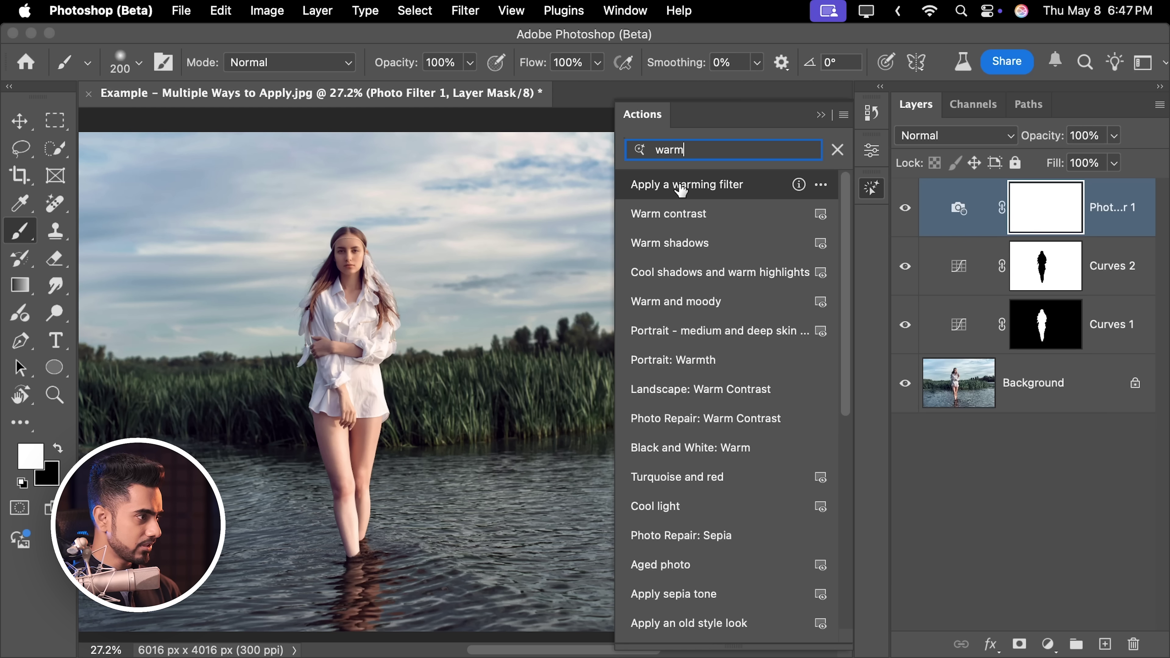
click(707, 189)
- Collapse the Actions panel and compare the edited lake photo with the Background layer alone
click(822, 117)
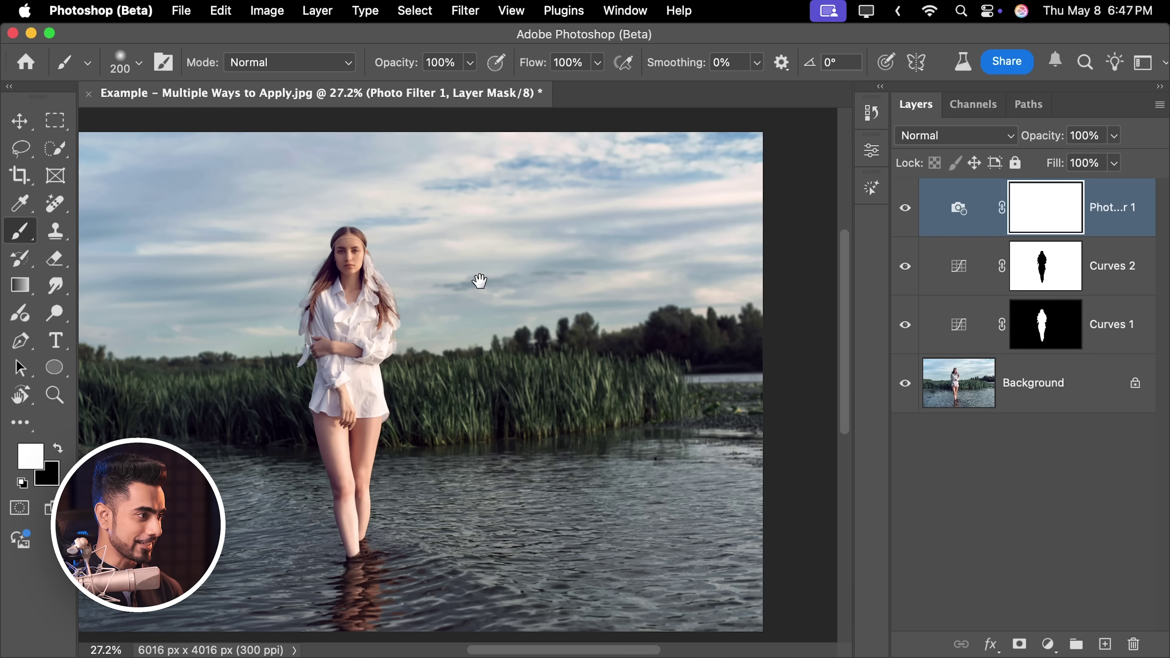
alt+click(906, 385)
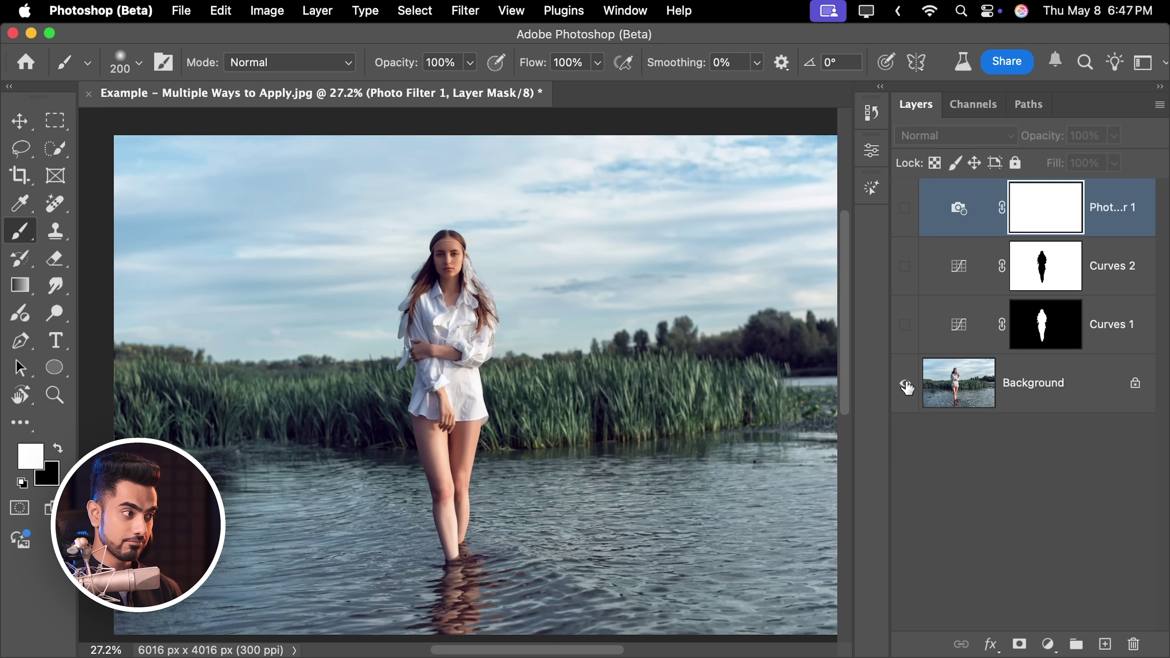
alt+click(905, 384)
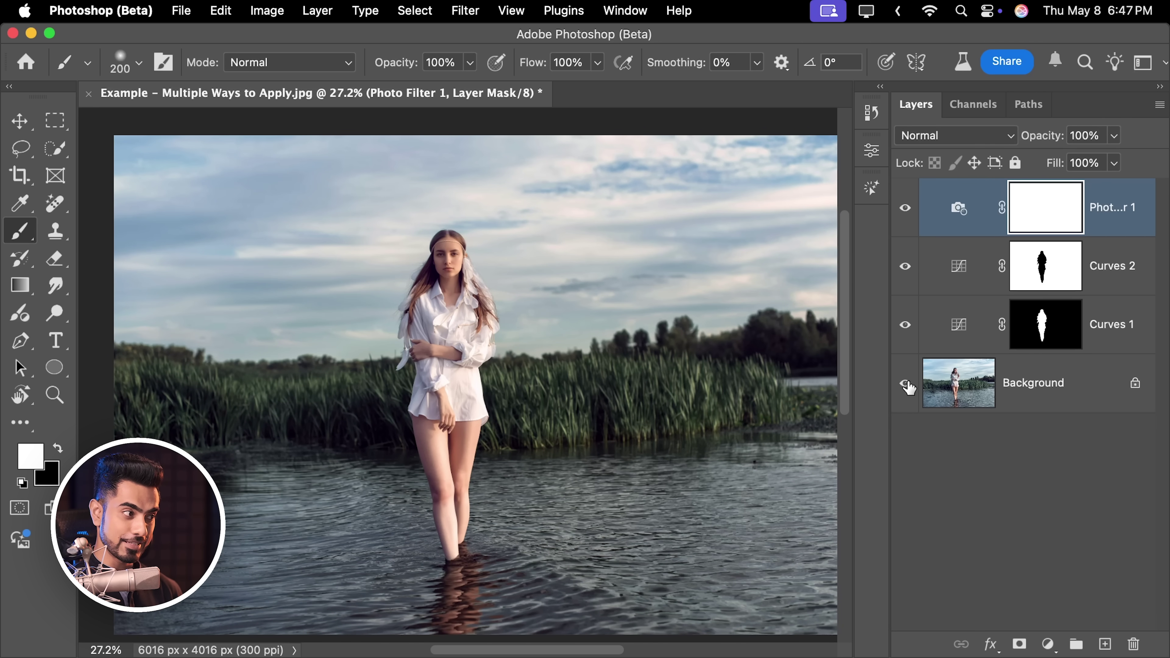
- Increase the density of the lake photo's warming Photo Filter layer and fit the whole image in view
double_click(957, 224)
drag(491, 303, 409, 303)
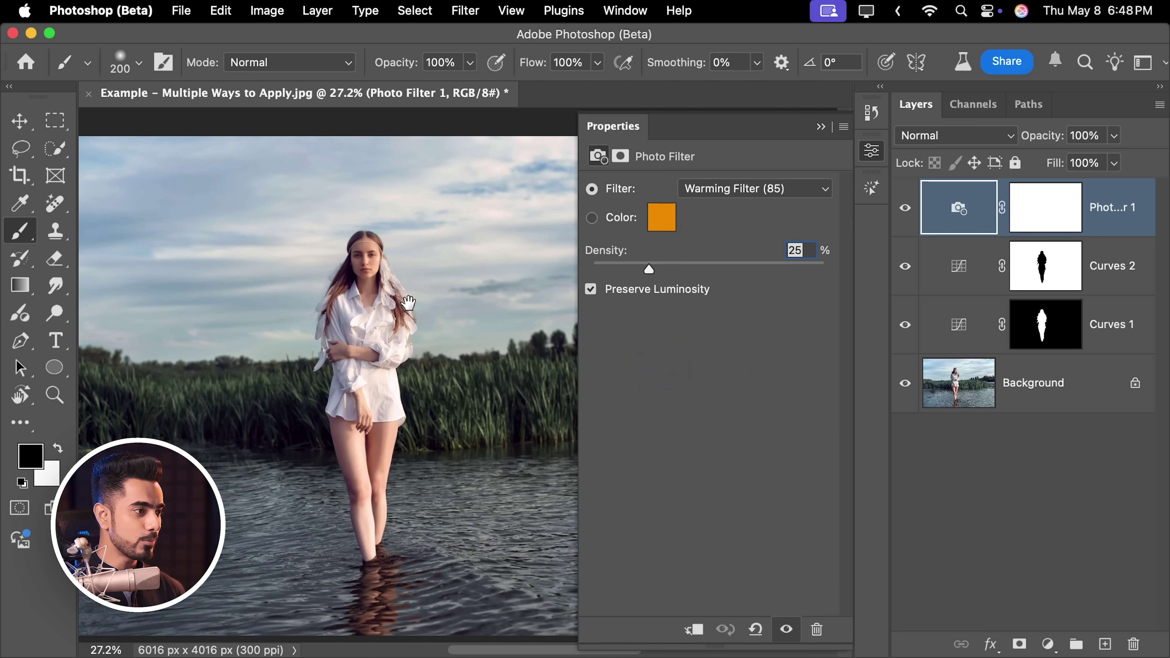
drag(649, 272, 677, 271)
click(821, 126)
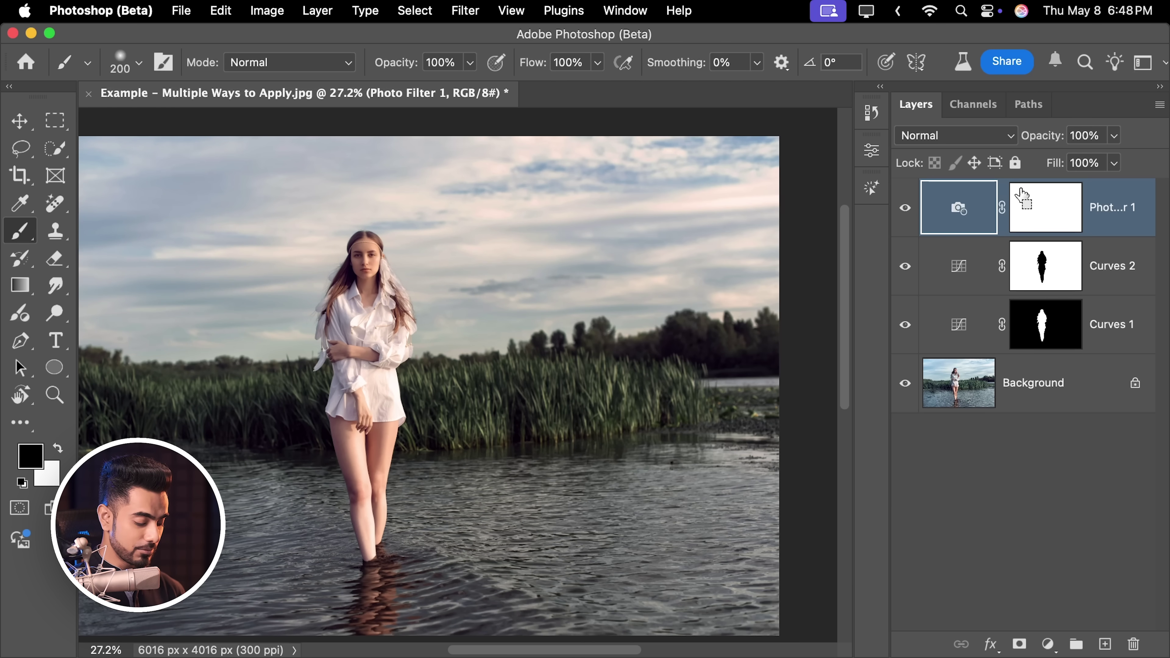
key(super+0)
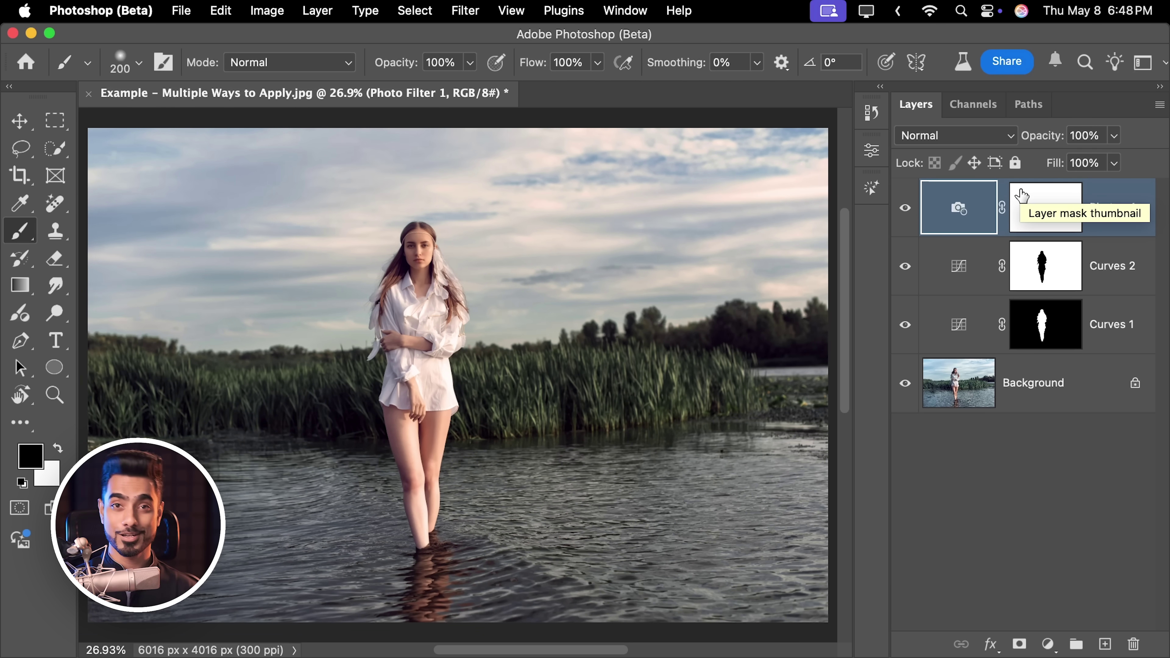
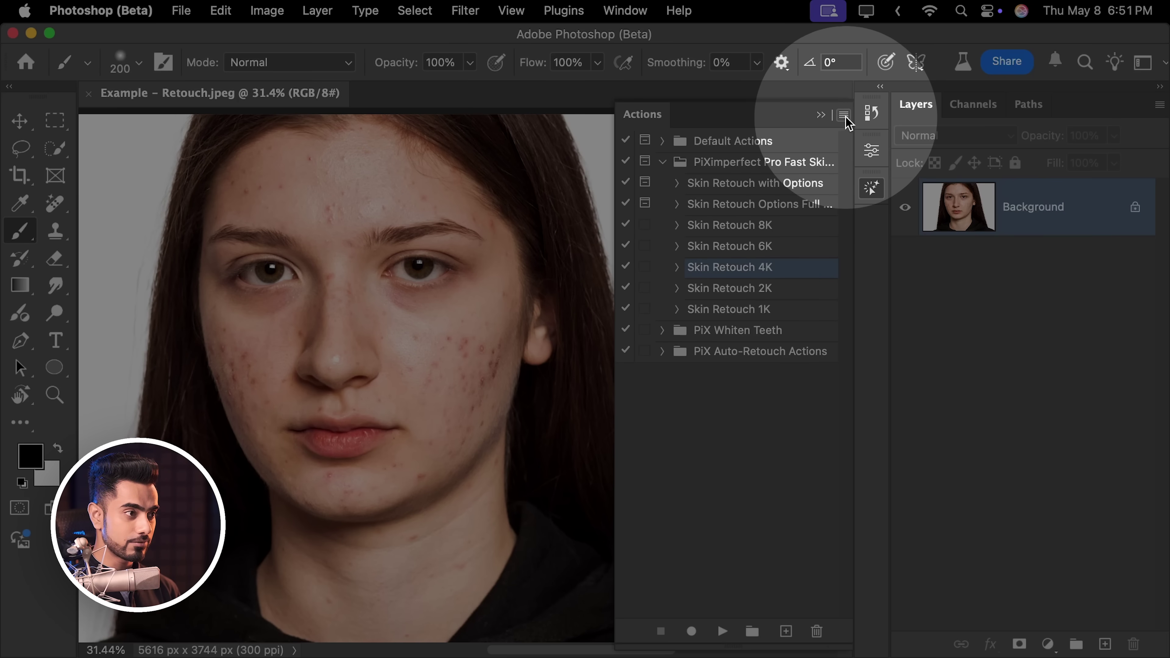
- Turn off Create a single history state in the Playback Options for actions
click(843, 114)
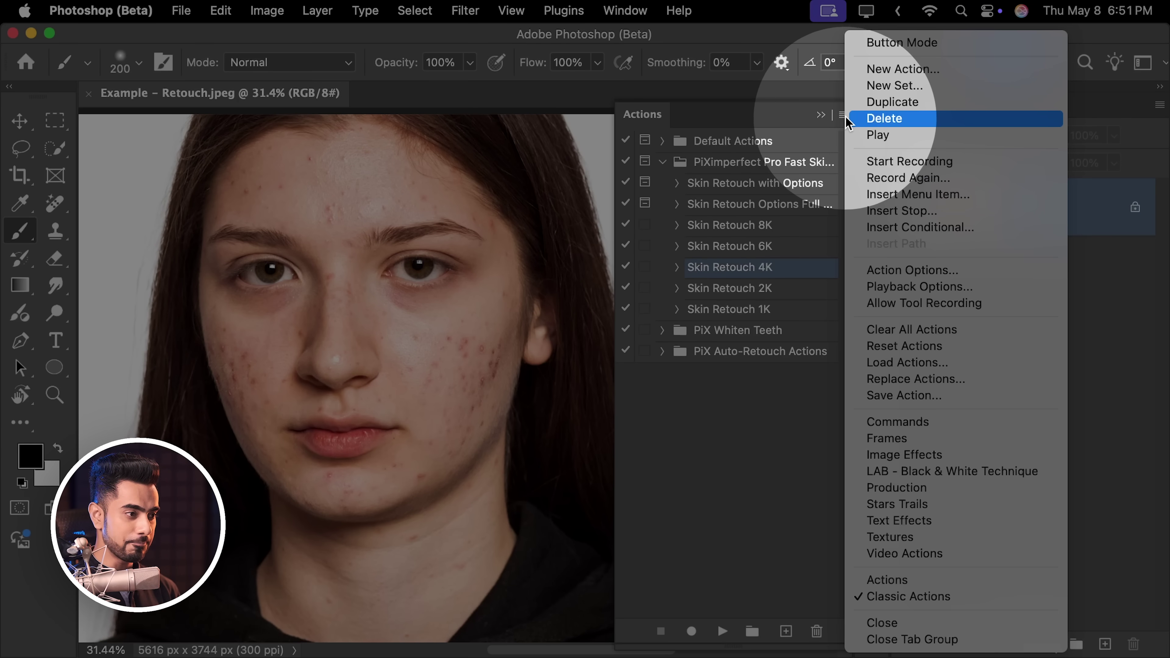
click(909, 288)
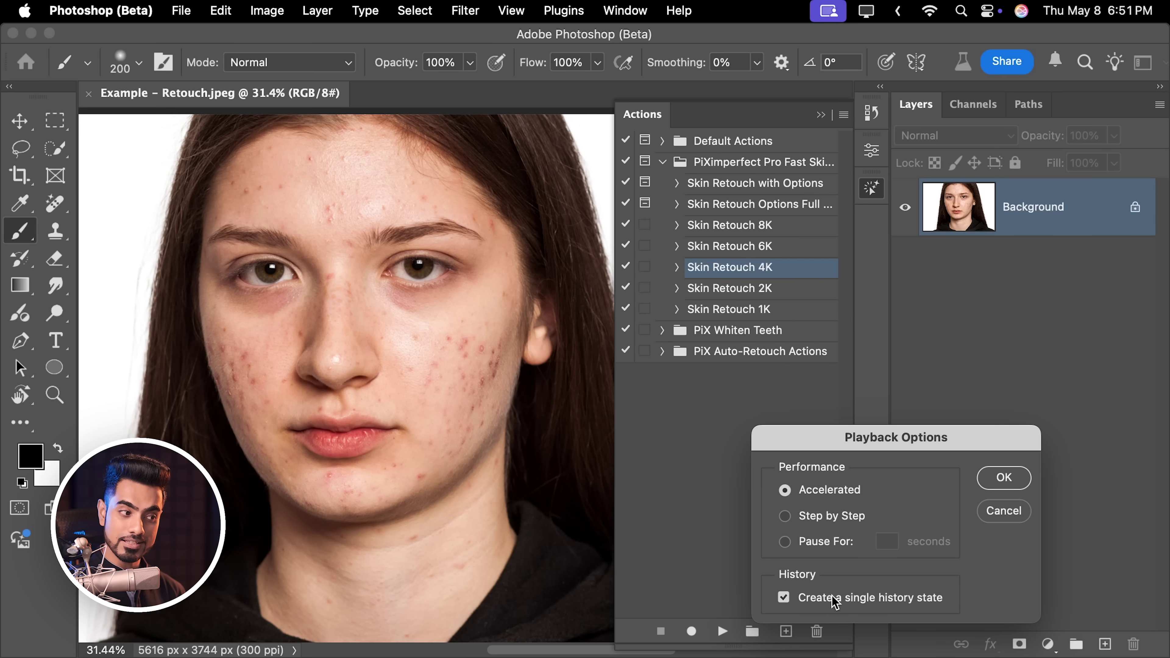
click(1004, 479)
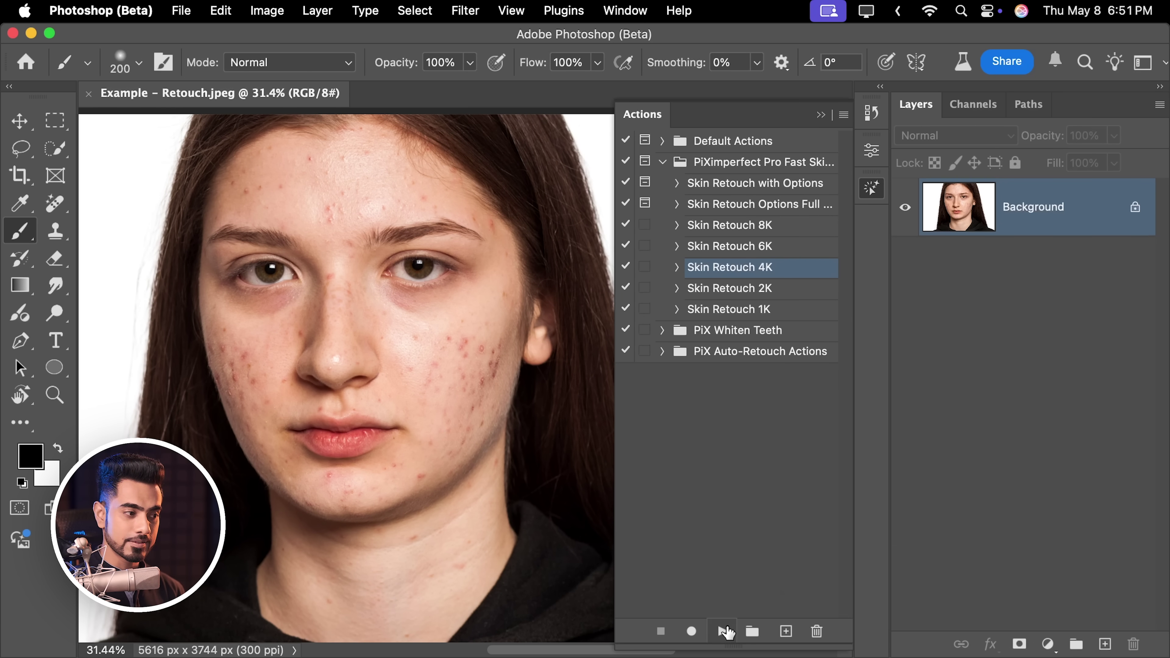
- Play the Skin Retouch 4K action on the portrait and undo its operations one at a time
click(723, 631)
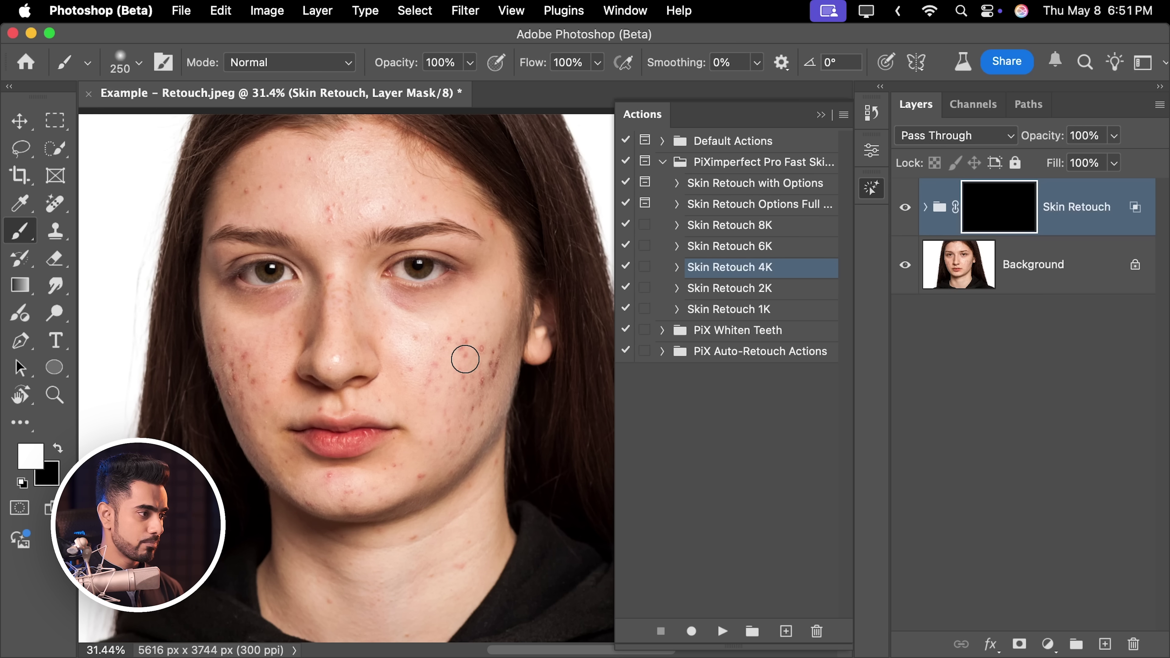
click(466, 400)
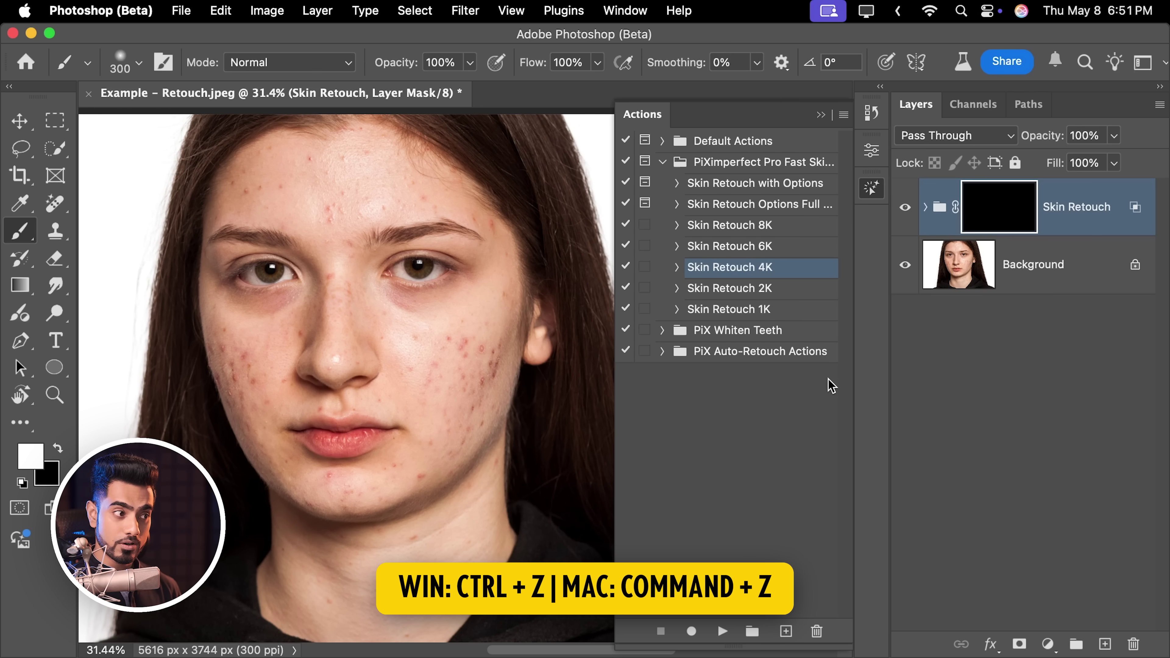
key(super+z)
key(super+z)
key(super+z)
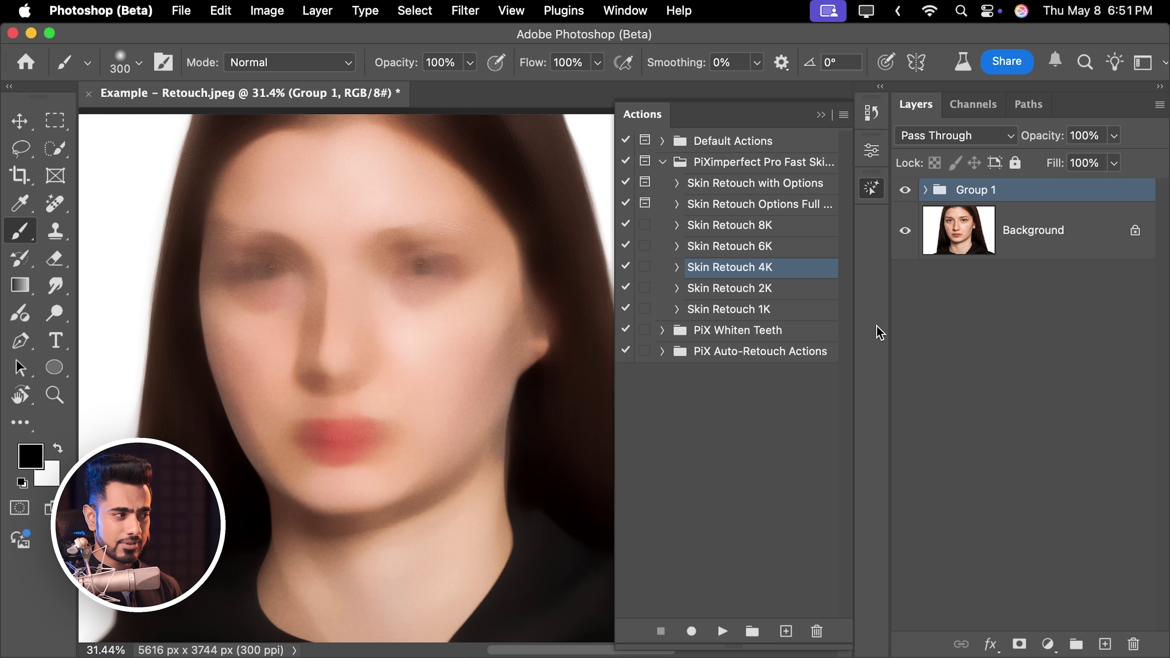
key(super+z)
key(super+z)
key(super+z)
key(super+z)
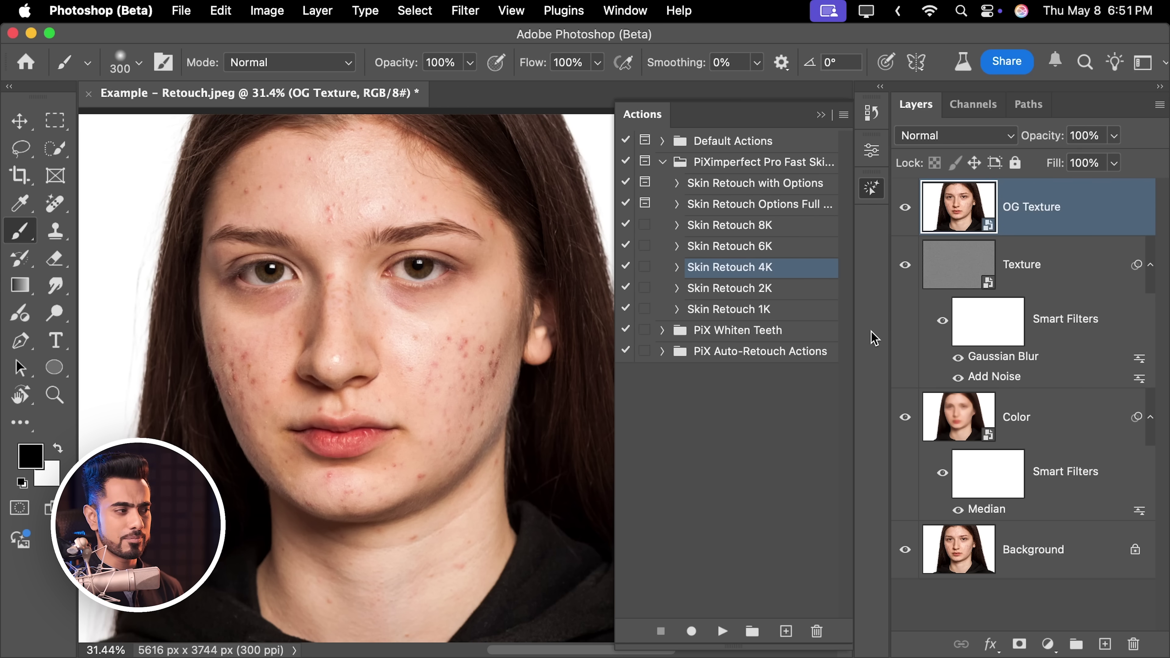
key(super+z)
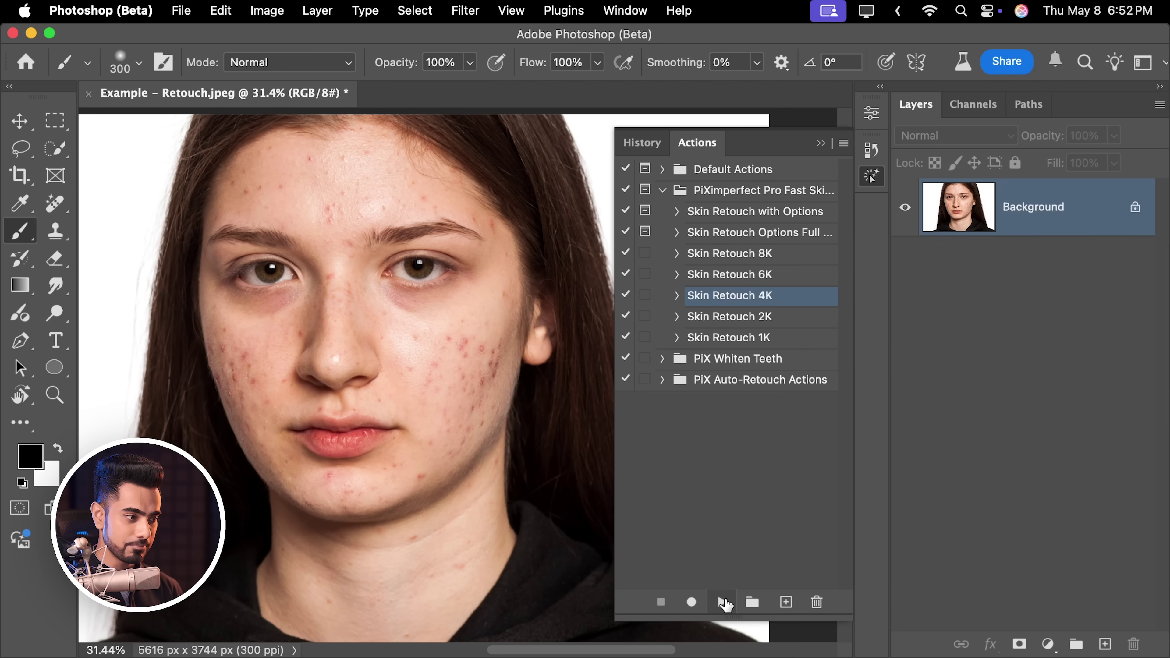
- Play the Skin Retouch 4K action again and review the history states it records from the beginning
click(722, 602)
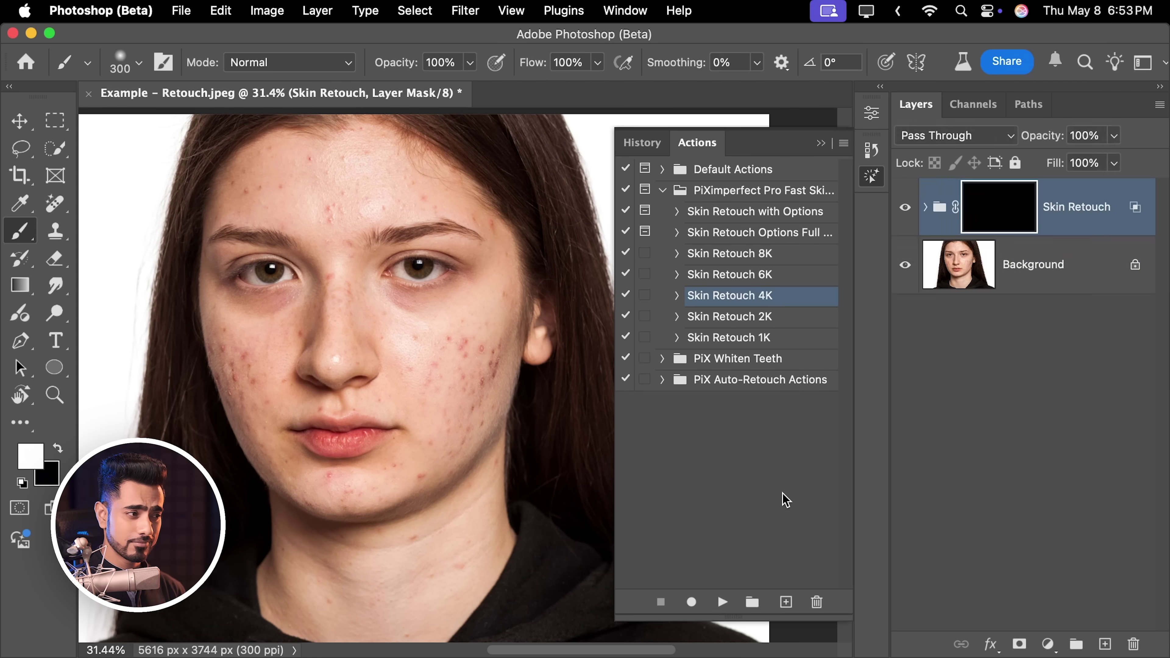
click(642, 144)
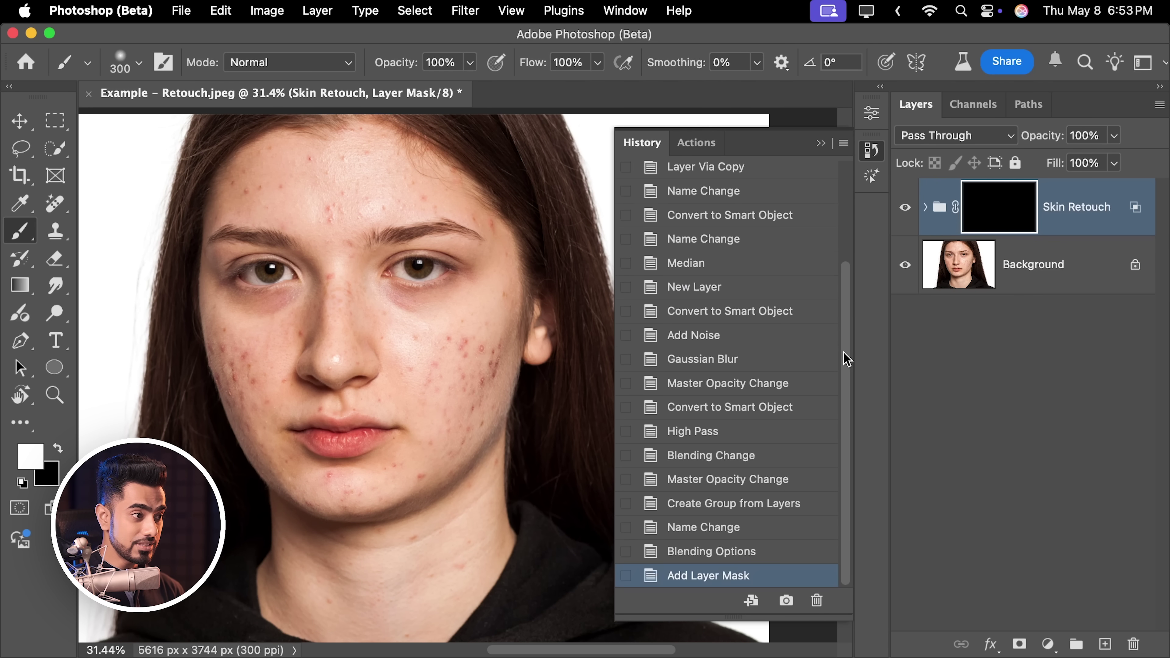
mouse_move(847, 359)
mouse_down()
mouse_move(846, 214)
mouse_move(865, 450)
mouse_move(824, 236)
mouse_up()
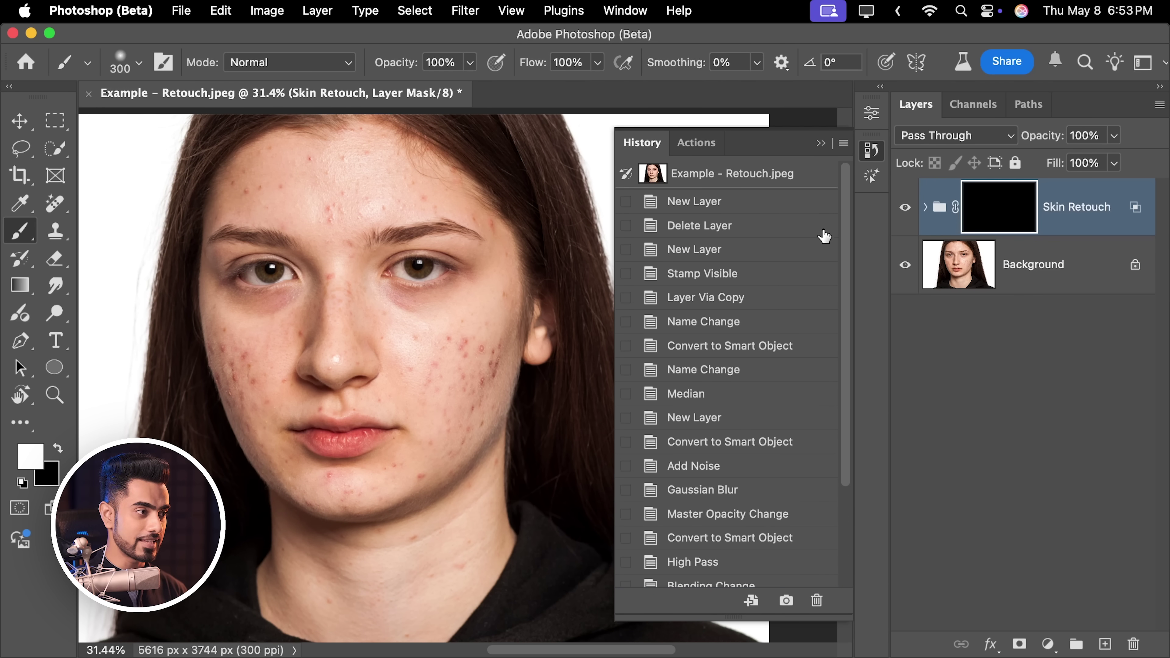
- Revert the portrait to its opening history snapshot, and add and delete a blank layer
click(755, 175)
click(1105, 644)
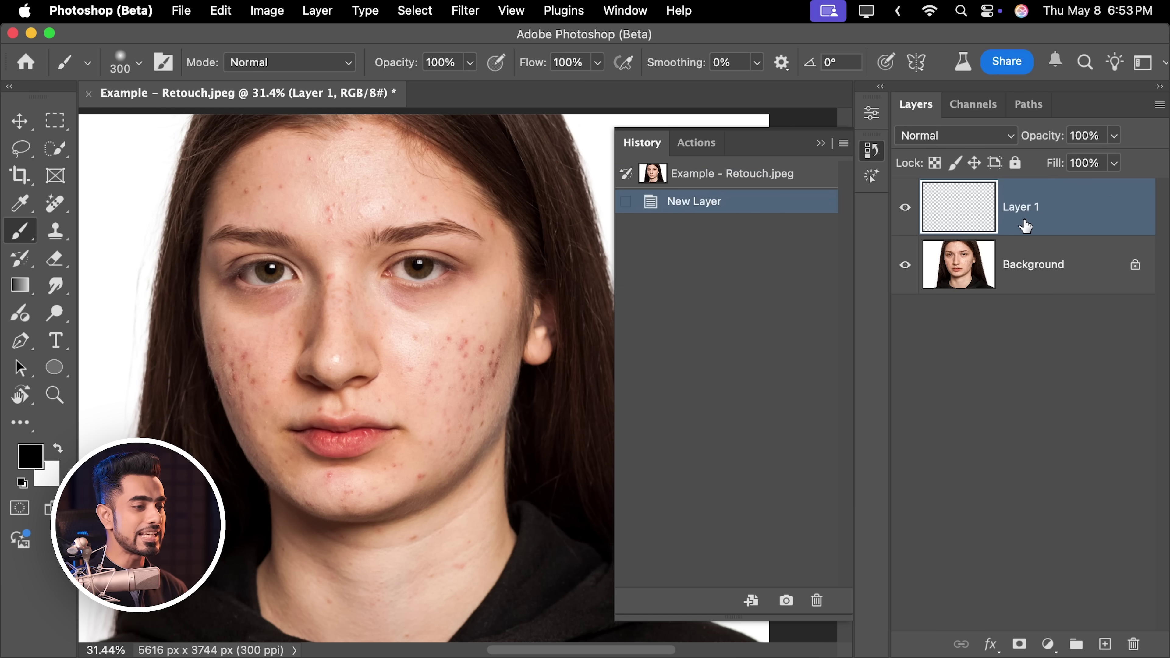
key(Delete)
- Turn on Create a single history state in the Playback Options for actions and show the history states
click(712, 148)
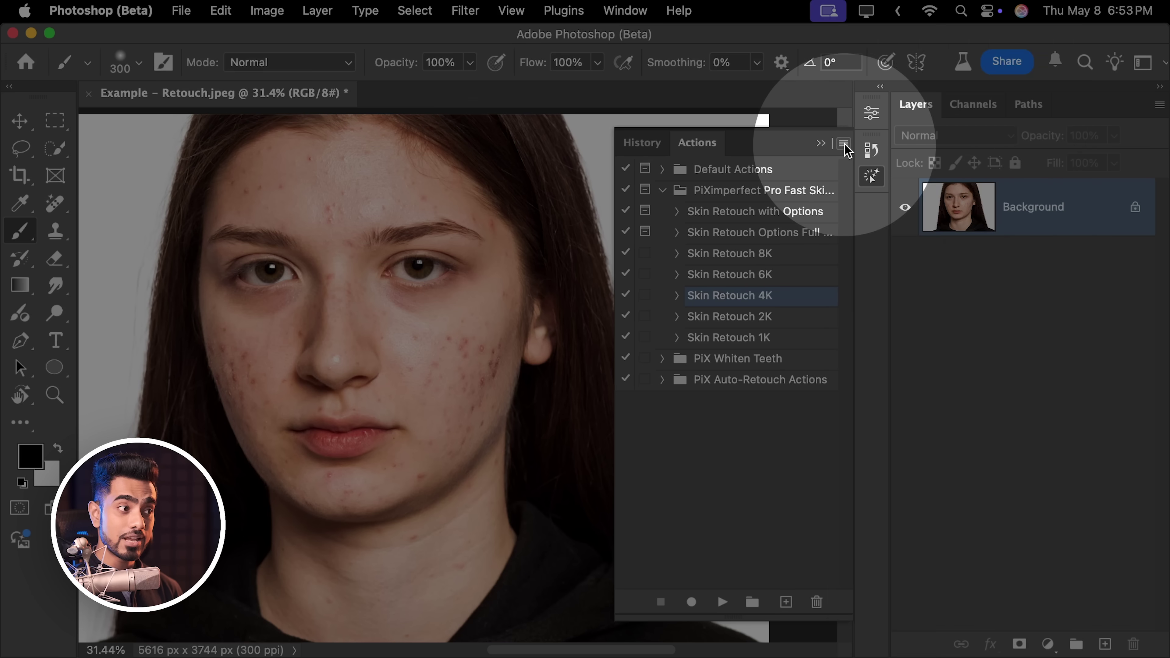
click(845, 144)
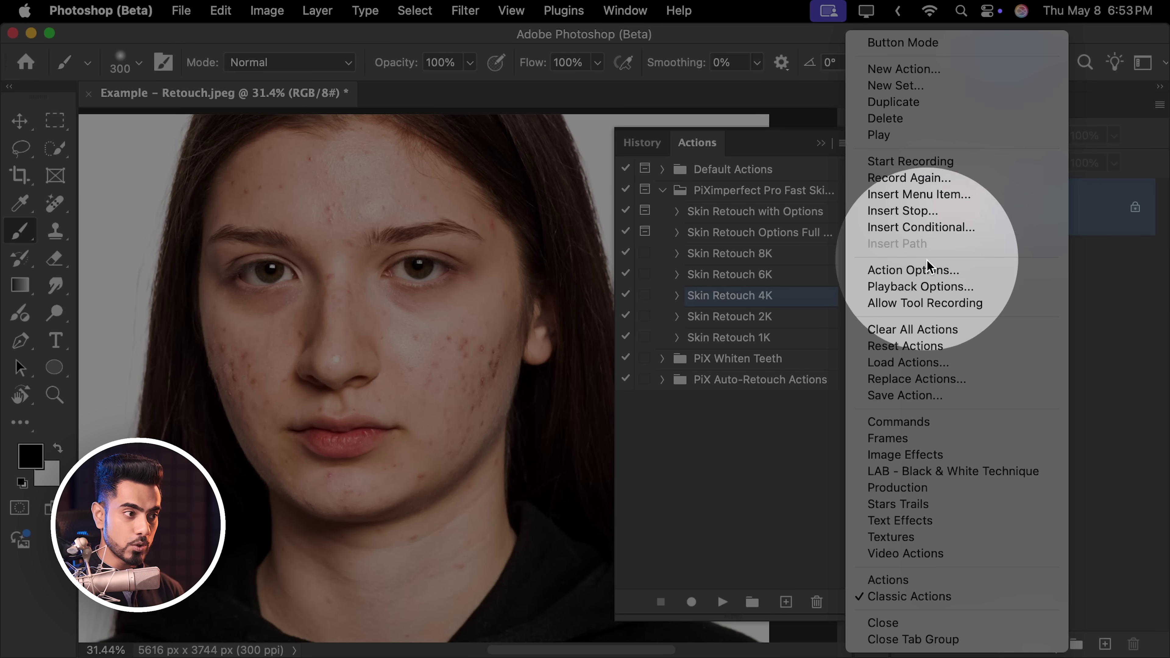
click(915, 286)
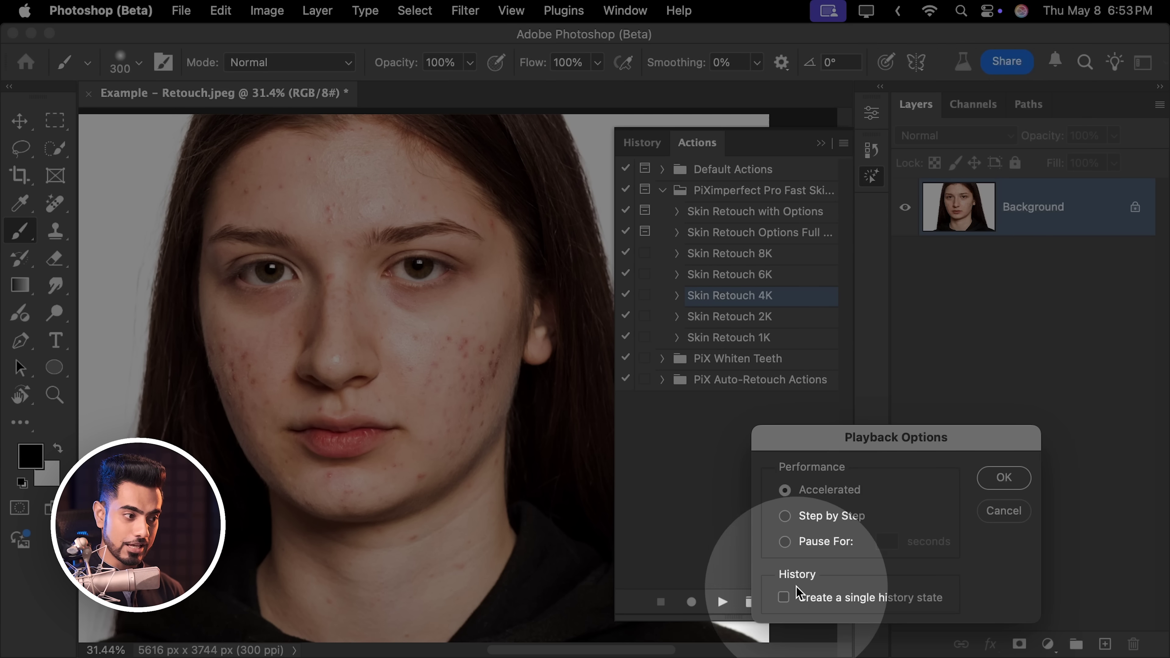
click(1004, 478)
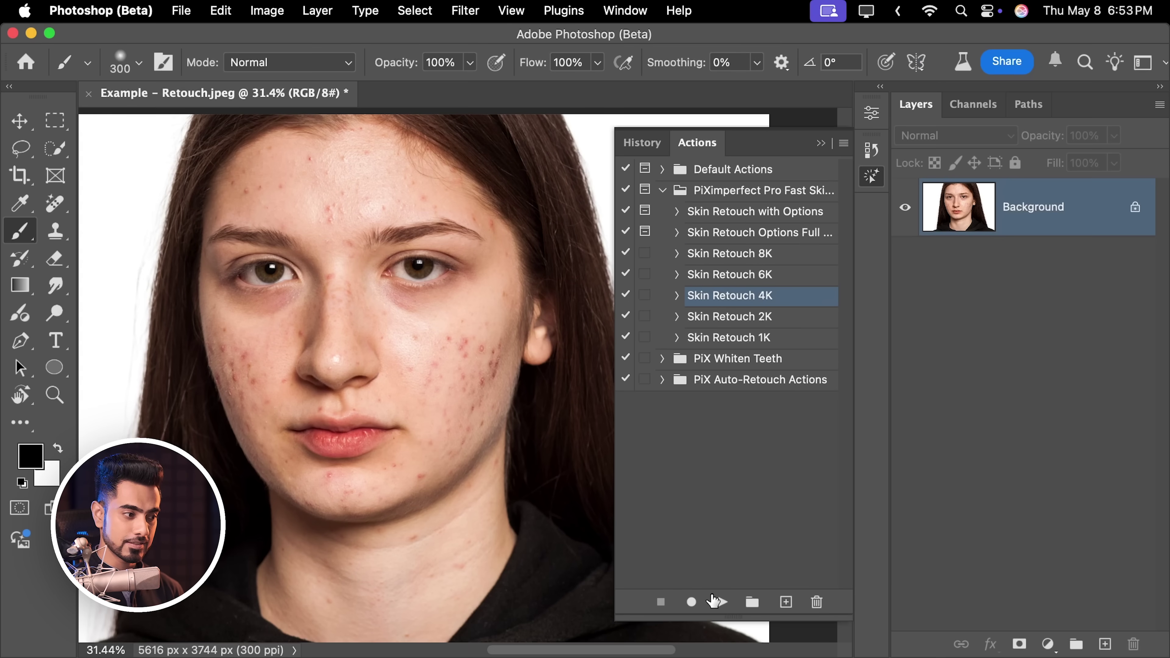
click(656, 145)
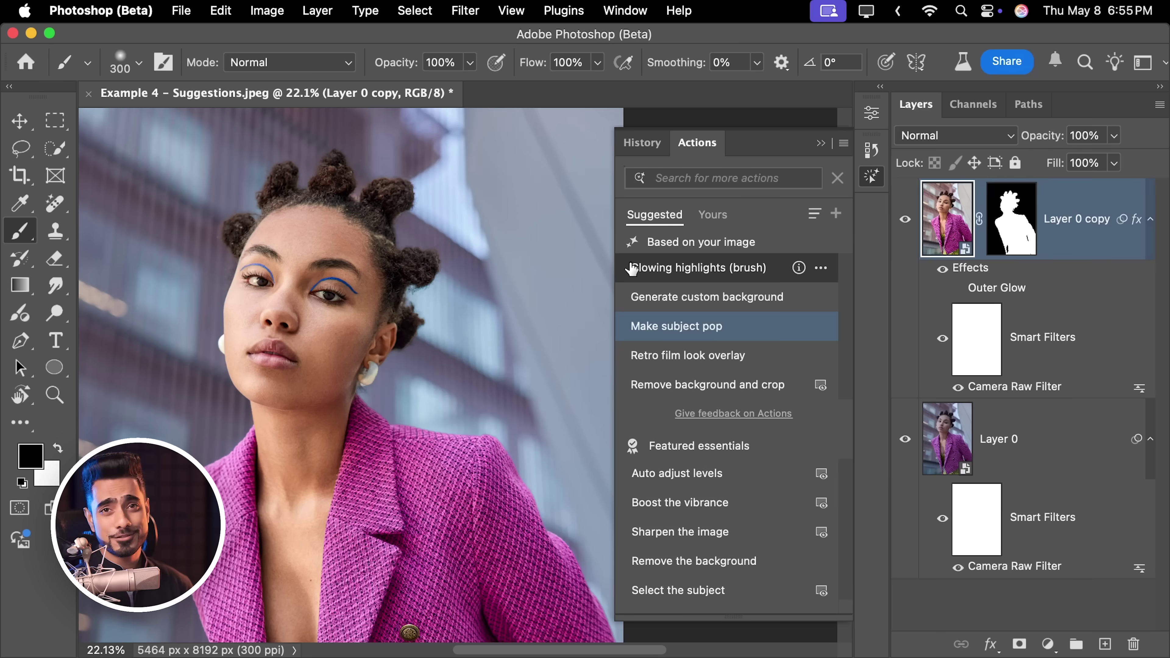
click(632, 269)
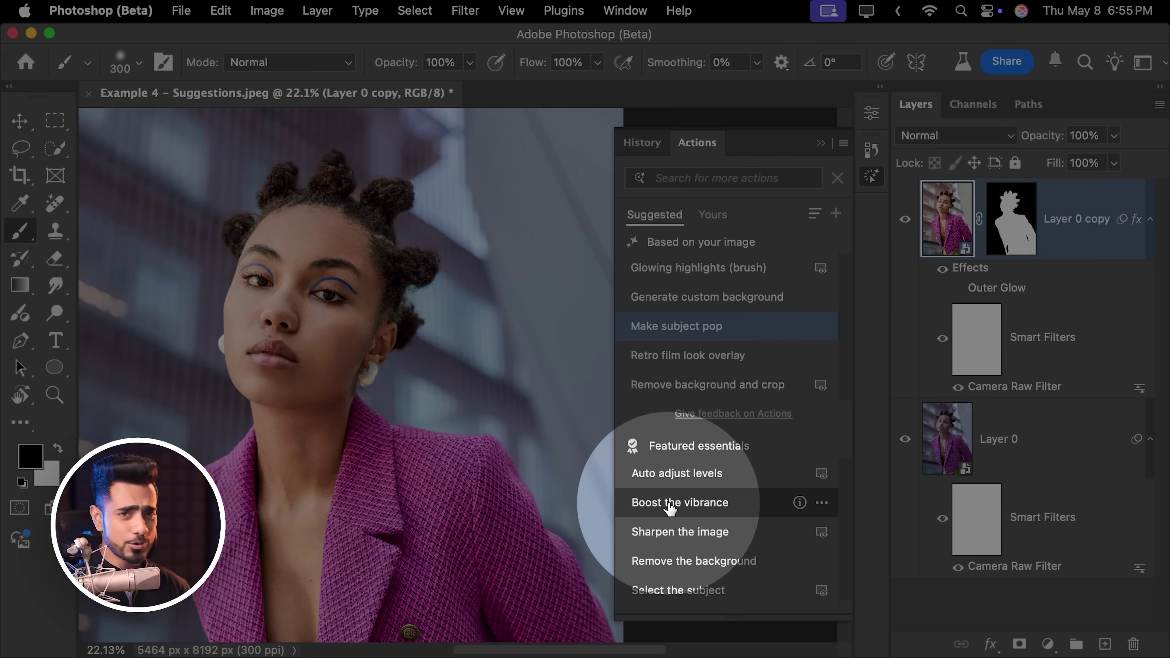
click(661, 507)
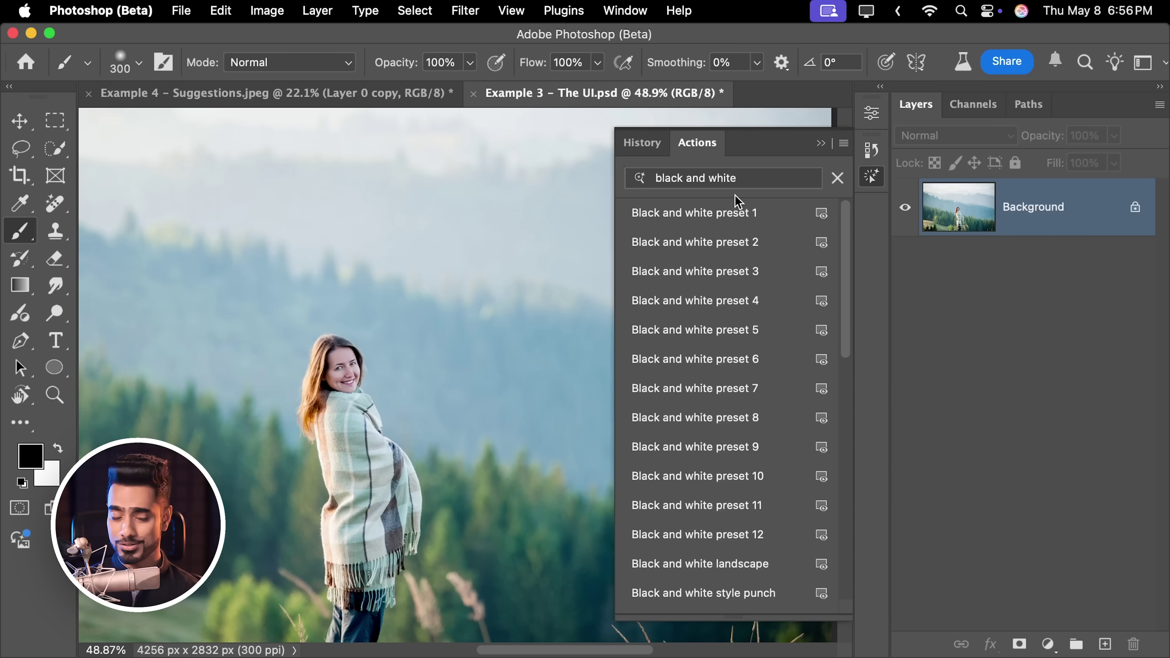
- Apply the Black and white preset 11 action to the mountain photo and compare it with the original
click(783, 505)
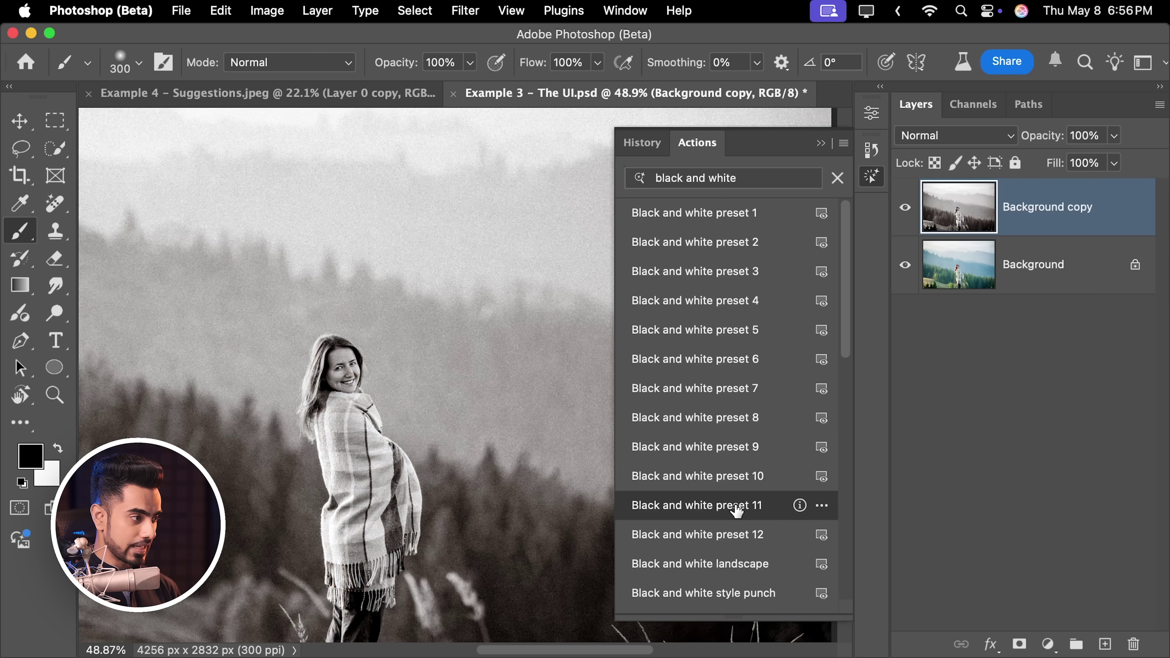
click(905, 213)
click(905, 213)
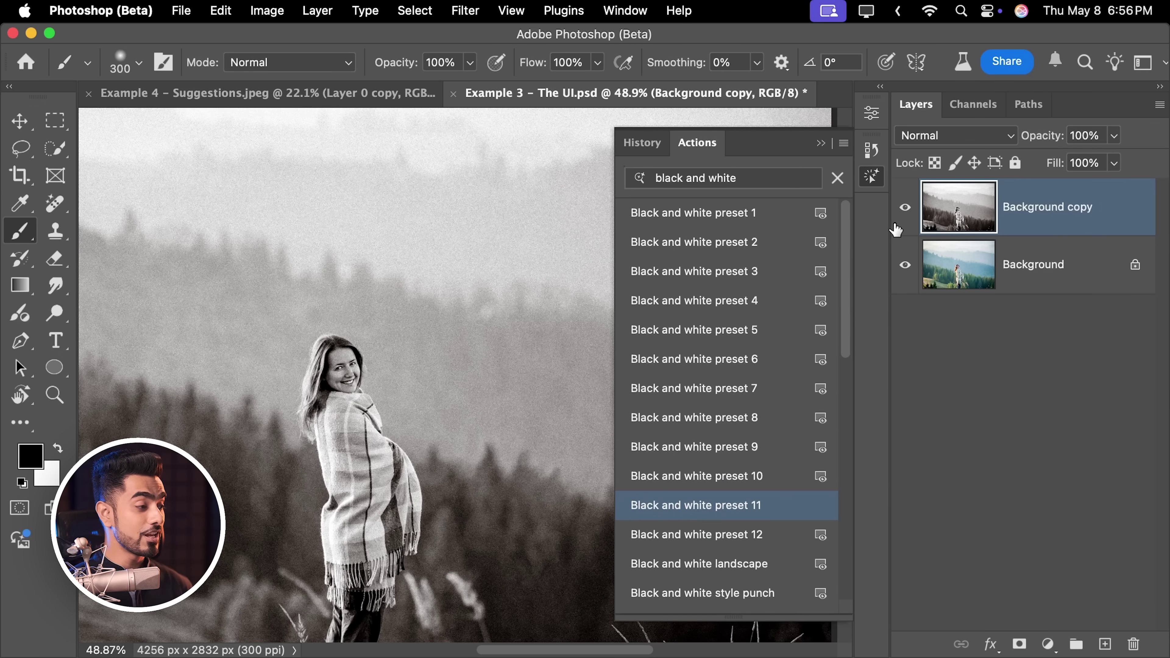
scroll(360, 395, up, 2)
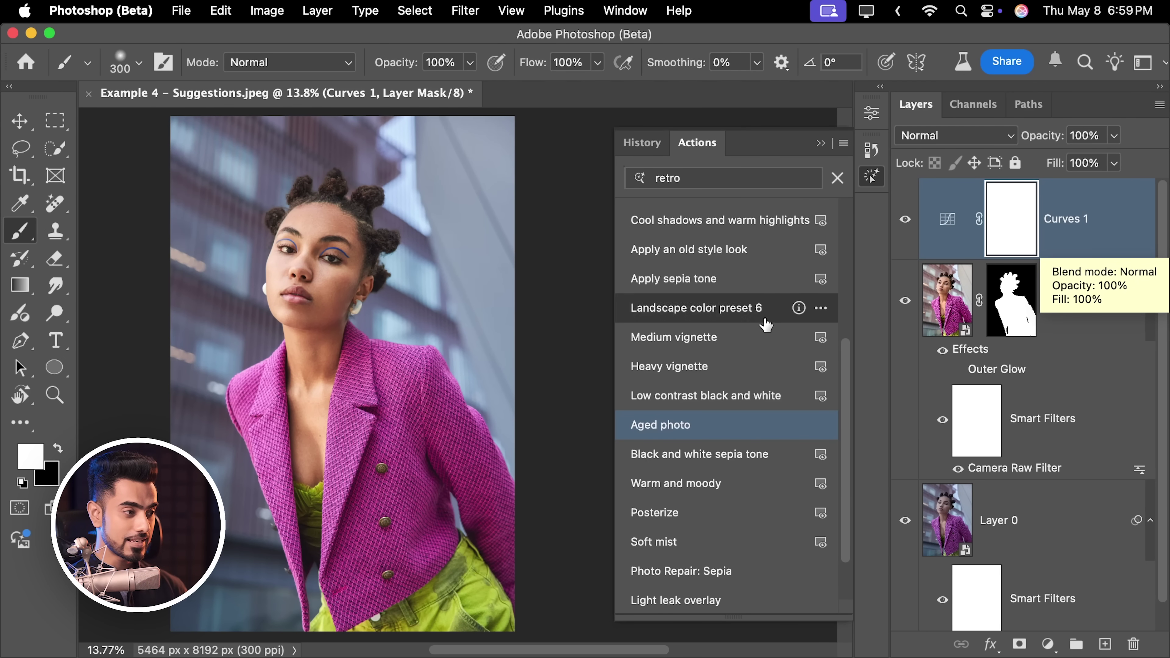
- Try to apply the Aged photo action with the Curves 1 adjustment layer selected, and undo it
click(682, 431)
click(624, 295)
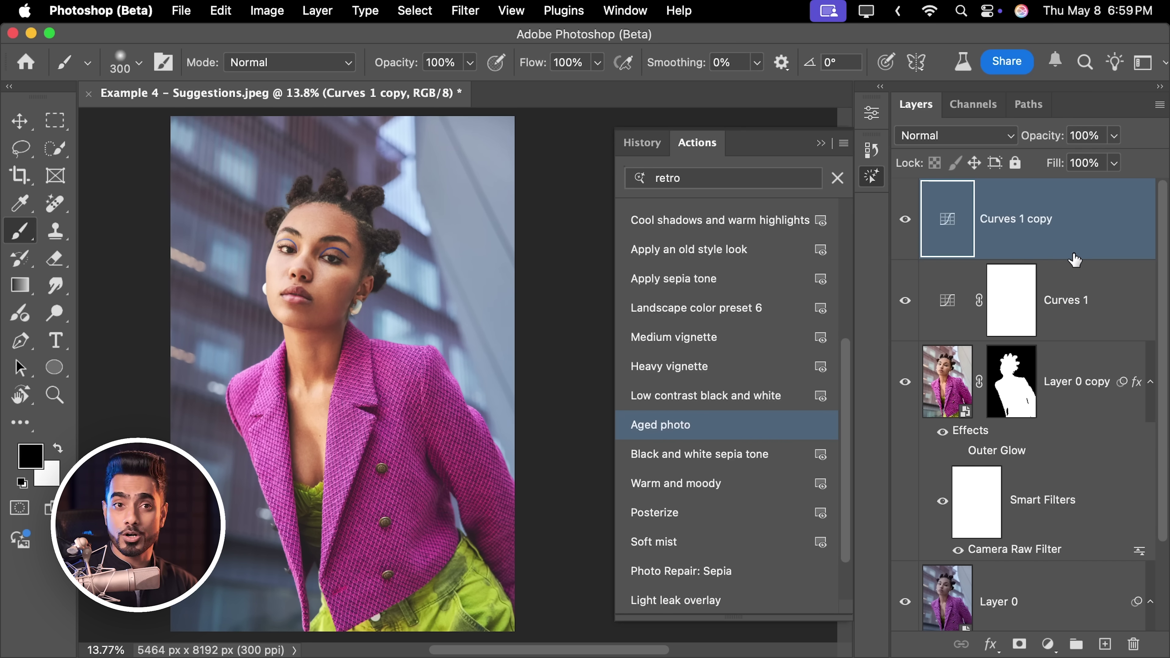
key(super+z)
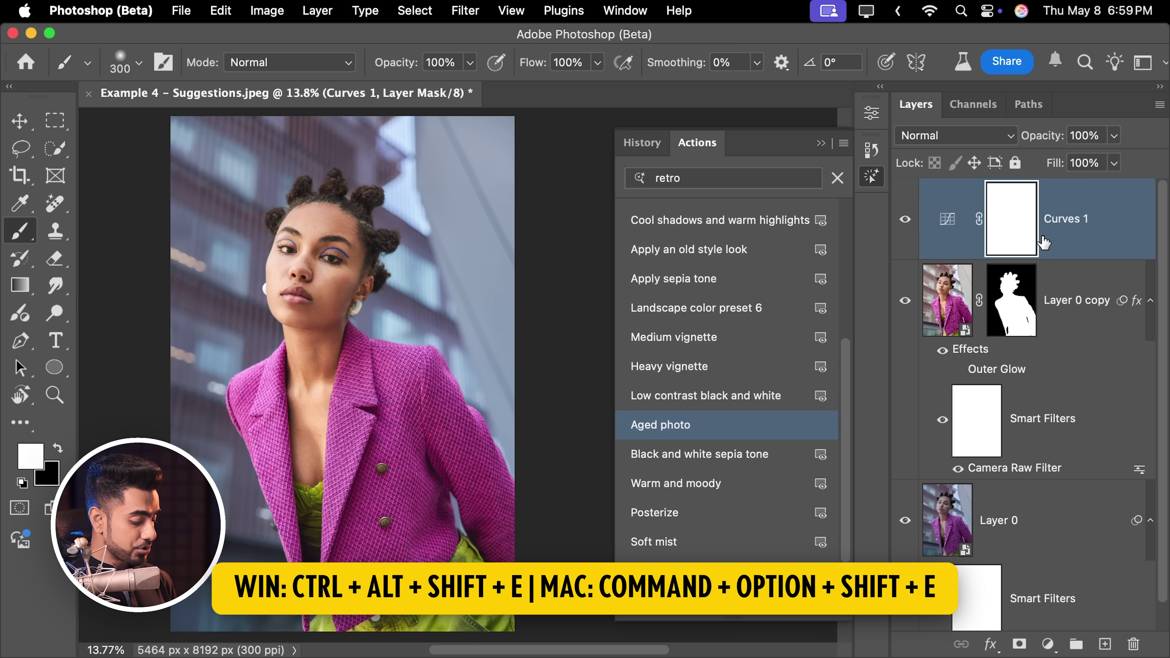
- Stamp all visible layers into a new layer on top and apply the Aged photo action to it
key(super+alt+shift+e)
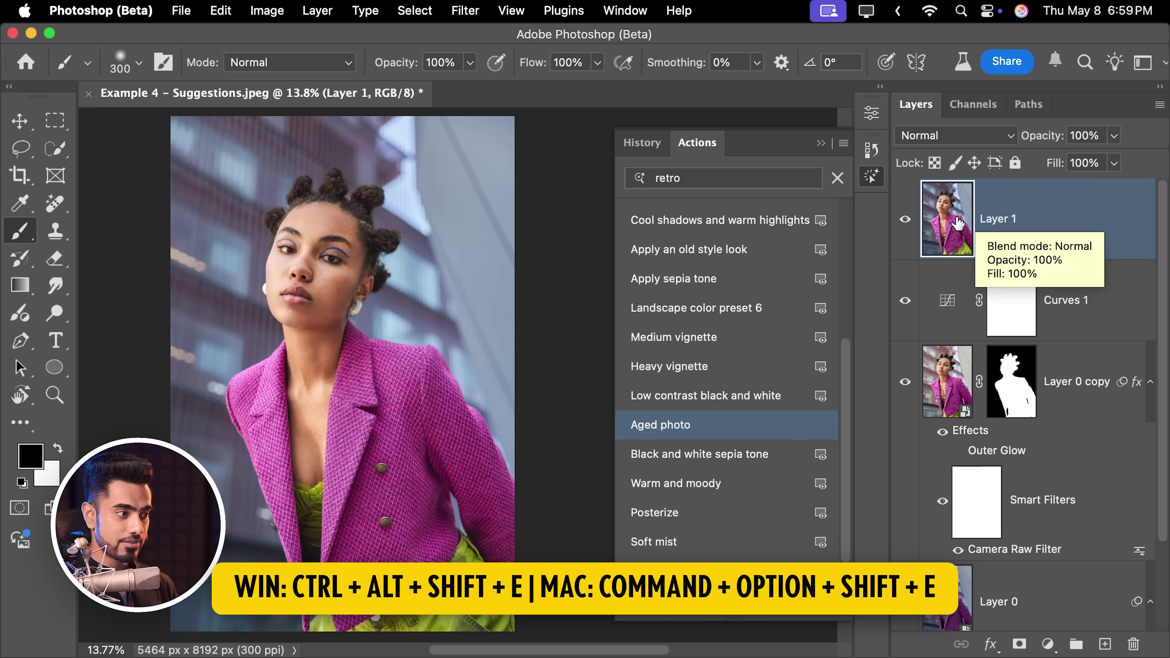
click(659, 425)
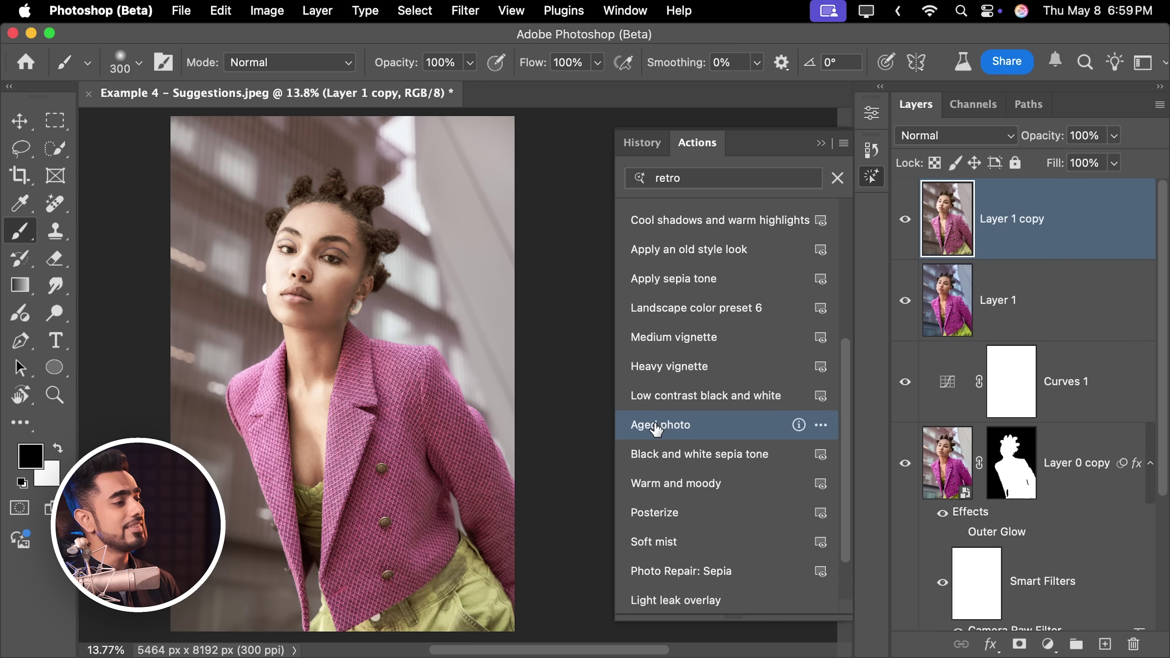